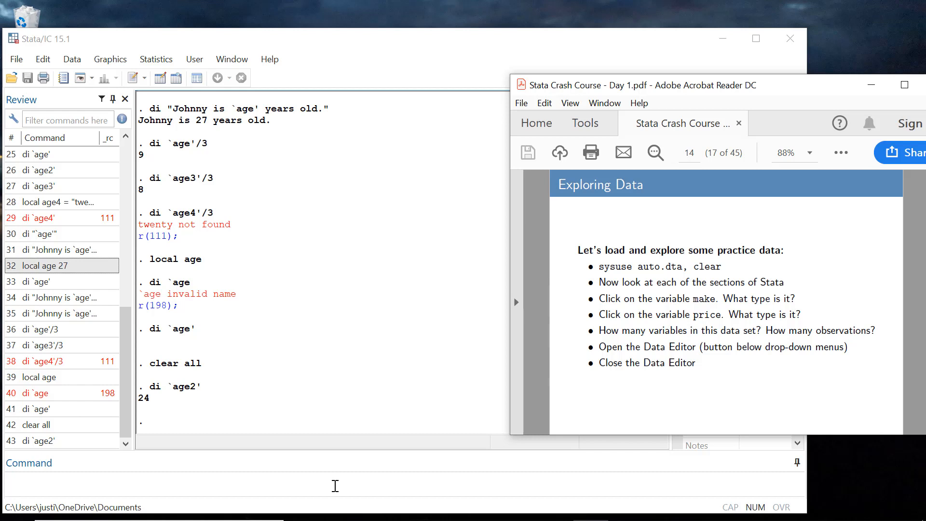
# Step: Load Stata's built-in automobile practice dataset by running sysuse auto
pyautogui.click(335, 486)
pyautogui.write('sysuse')
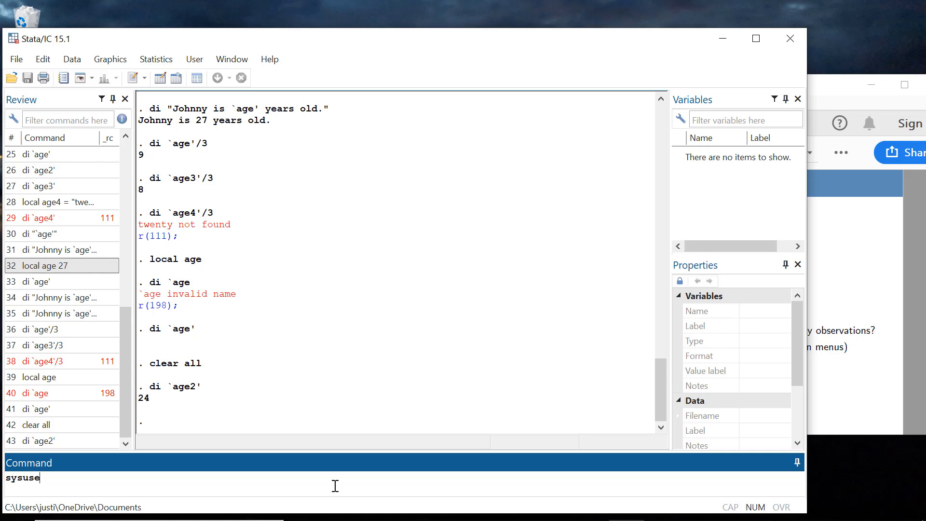
pyautogui.write('auto')
pyautogui.press('Return')
# Step: Load the practice dataset again with its file extension by running sysuse auto.dta without the clear option
pyautogui.write('sysu')
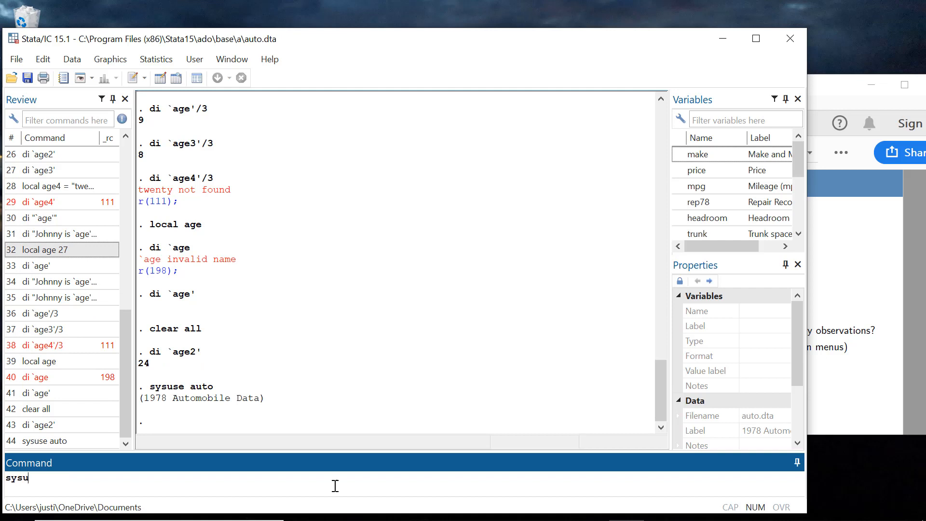
pyautogui.write('se auto.do')
pyautogui.press('BackSpace')
pyautogui.write('ta')
pyautogui.write(', clear')
pyautogui.press('BackSpace')
pyautogui.press('BackSpace')
pyautogui.press('BackSpace')
pyautogui.press('BackSpace')
pyautogui.press('BackSpace')
pyautogui.press('Return')
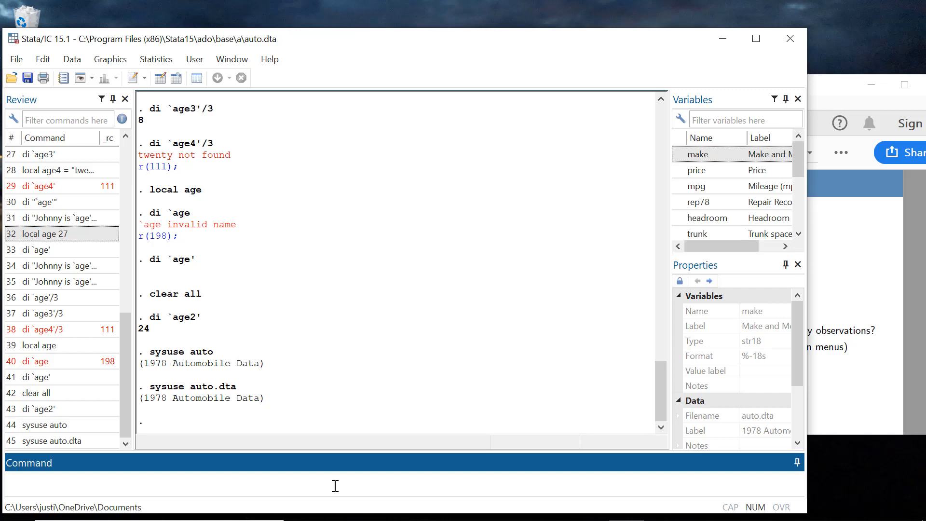
# Step: Reload the practice dataset while clearing the data in memory by running sysuse auto.dta, clear
pyautogui.write('sysuse')
pyautogui.write('auto.dta, clear')
pyautogui.press('Return')
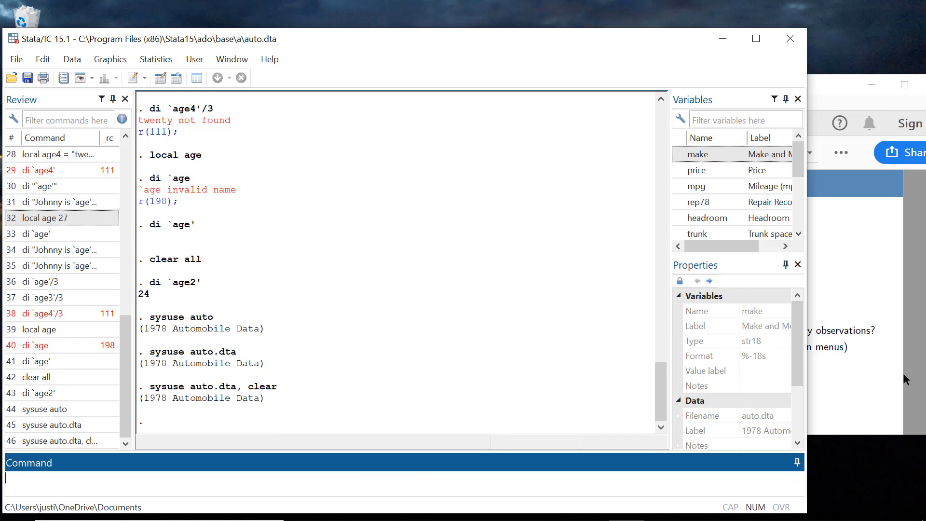
# Step: Check the Exploring Data slide in Acrobat Reader, return to Stata and look through the full history of executed commands
pyautogui.click(849, 327)
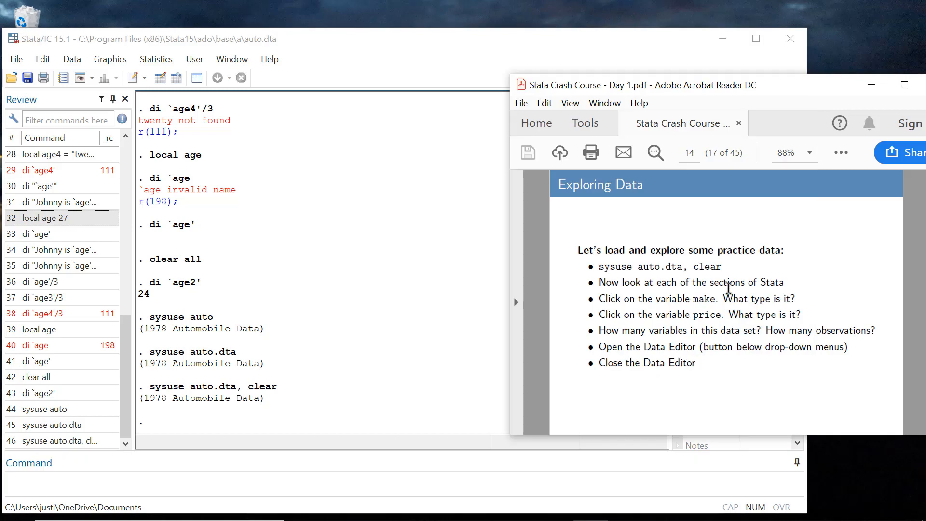
pyautogui.click(419, 45)
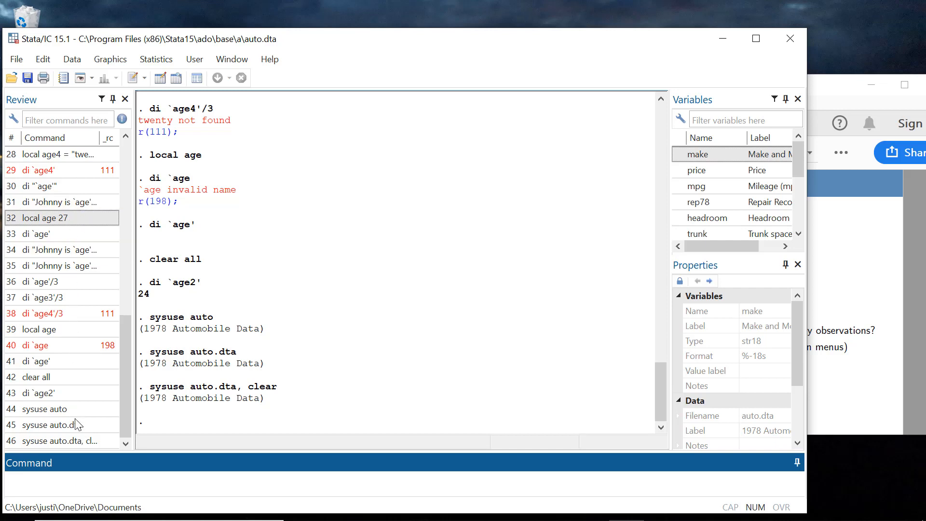
pyautogui.scroll(9, 73, 337)
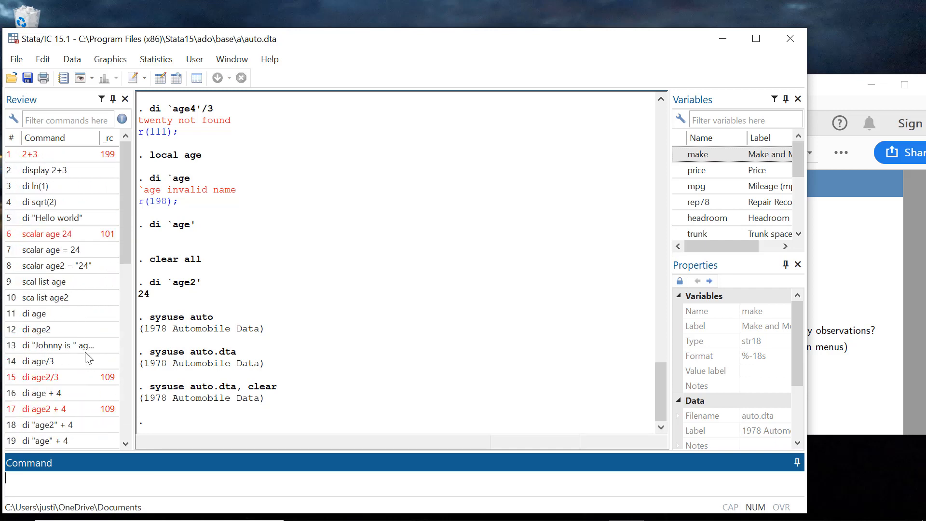
pyautogui.scroll(-2, 103, 333)
pyautogui.scroll(-7, 100, 338)
pyautogui.scroll(9, 99, 340)
pyautogui.scroll(-7, 99, 347)
pyautogui.scroll(-2, 100, 365)
pyautogui.scroll(9, 67, 328)
pyautogui.scroll(-7, 68, 287)
pyautogui.scroll(-2, 70, 285)
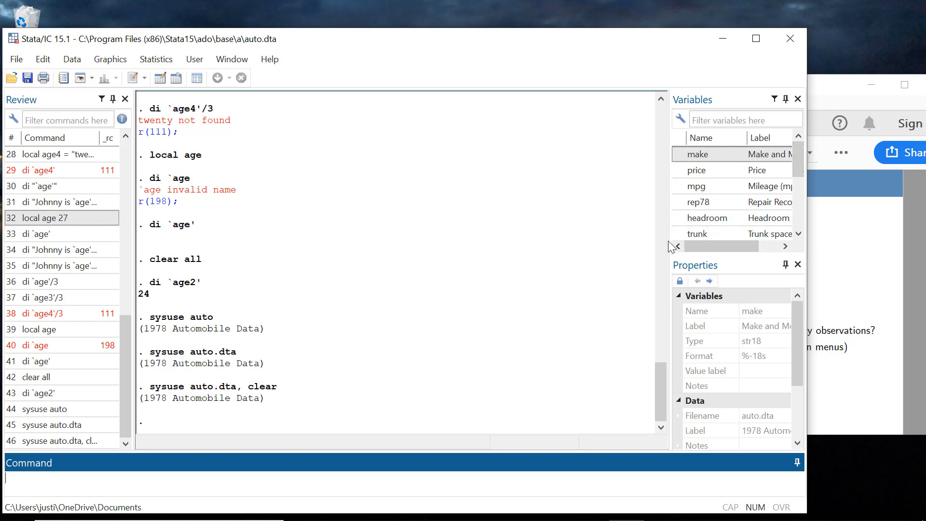
# Step: Widen the Variables and Properties panes so the variable labels are fully readable
pyautogui.moveTo(670, 247); pyautogui.dragTo(636, 246)
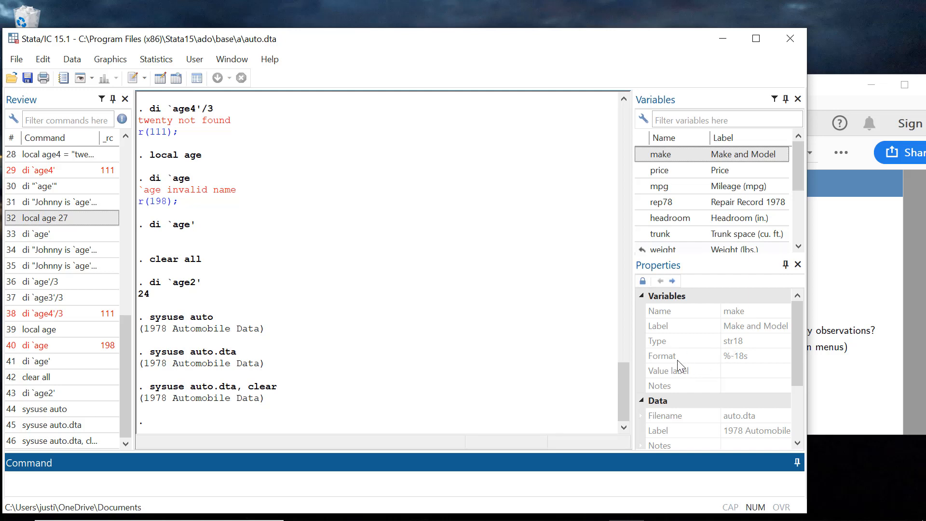
pyautogui.scroll(-1, 681, 354)
pyautogui.scroll(1, 681, 355)
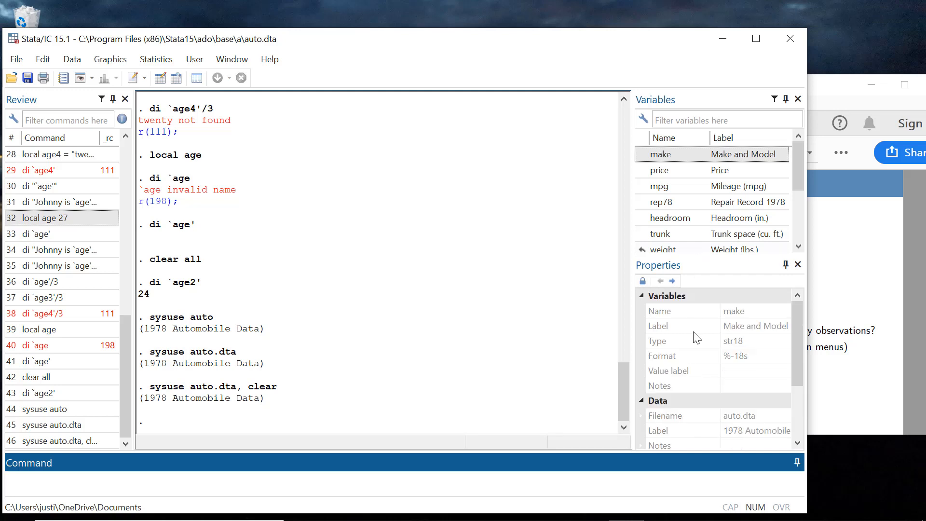
# Step: Inspect the type and format properties of the variables price, mpg, rep78 and foreign
pyautogui.click(719, 174)
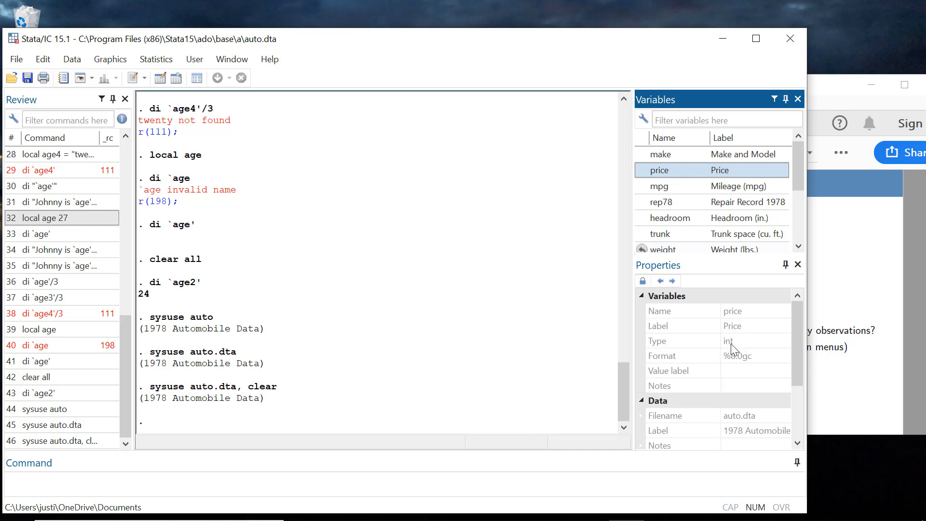
pyautogui.click(747, 193)
pyautogui.click(748, 204)
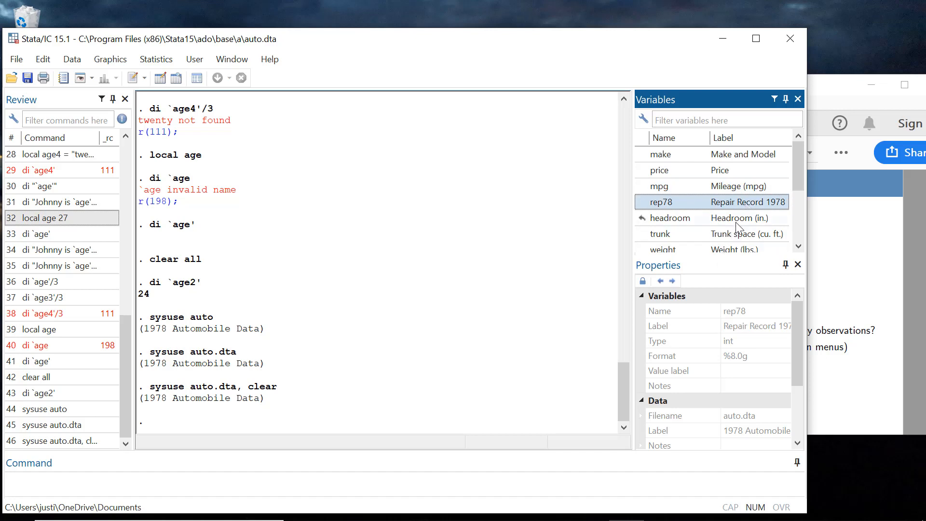
pyautogui.scroll(-2, 729, 223)
pyautogui.click(723, 236)
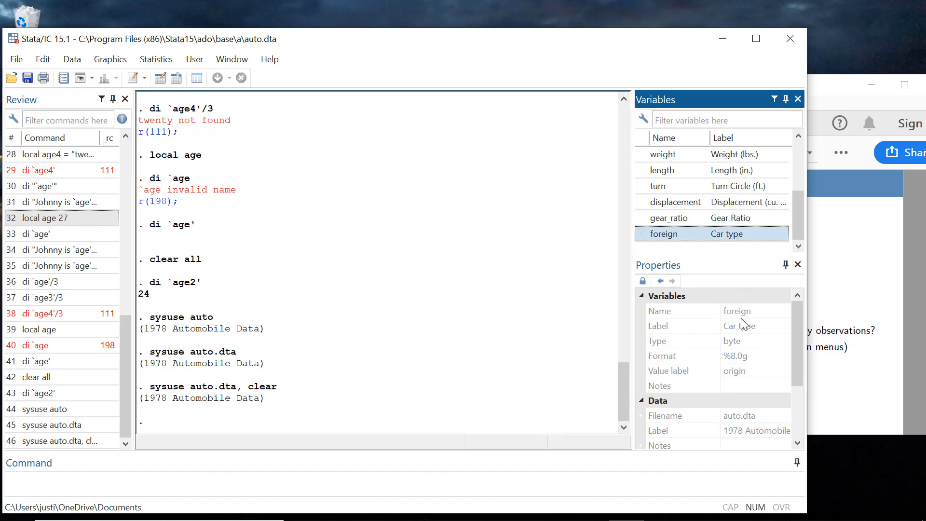
# Step: Look over the variable list and examine the dataset's own properties, including its number of variables and observations
pyautogui.moveTo(727, 232)
pyautogui.scroll(1, 722, 241)
pyautogui.scroll(-1, 722, 240)
pyautogui.scroll(2, 719, 235)
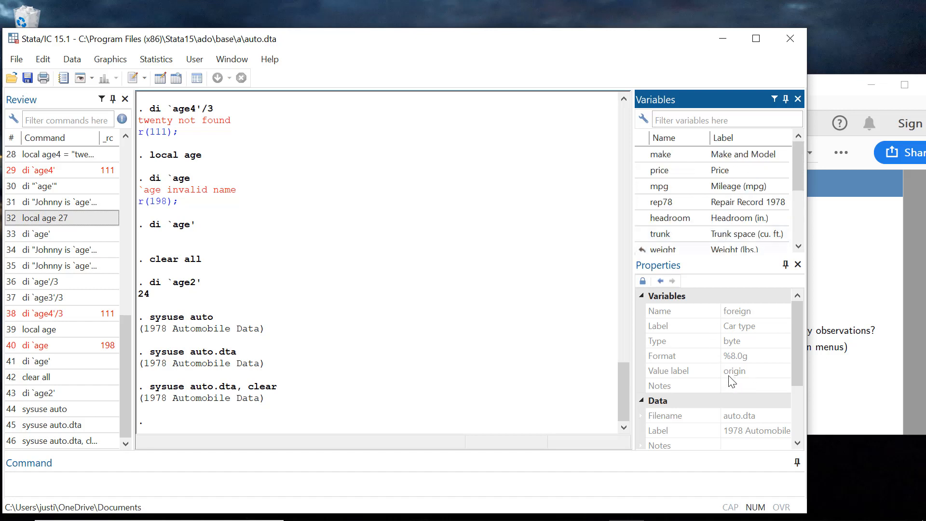
pyautogui.scroll(-2, 730, 409)
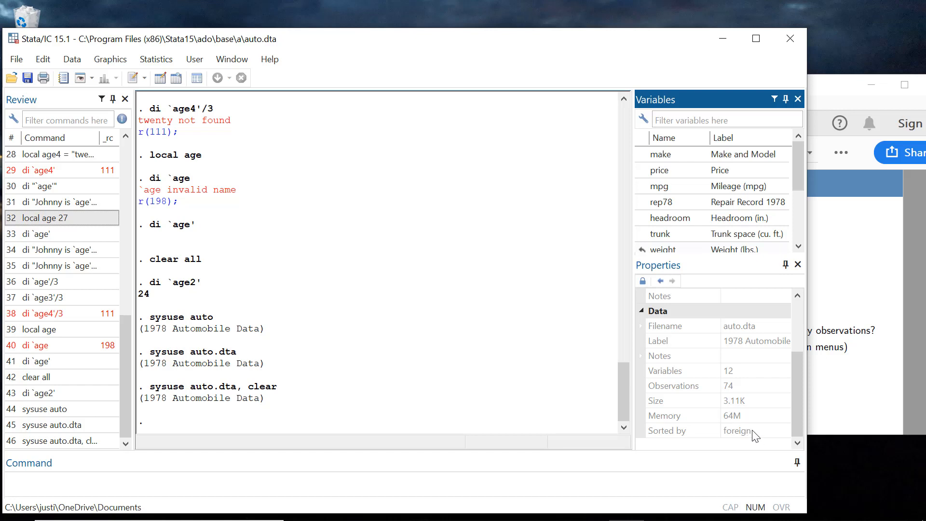
pyautogui.scroll(2, 753, 433)
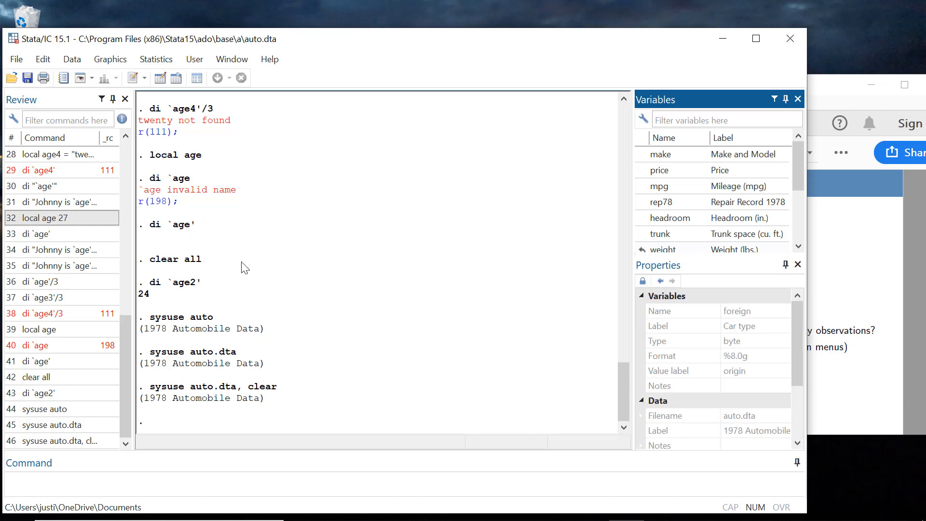
# Step: Check the remaining tasks on the Acrobat Reader slide, return to Stata and open the dataset in the Data Editor's browse mode
pyautogui.click(862, 259)
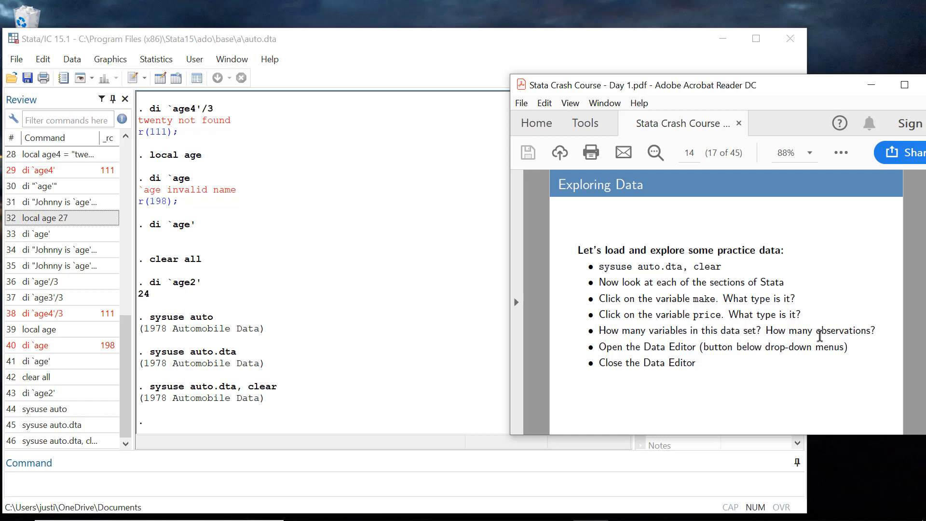
pyautogui.click(368, 210)
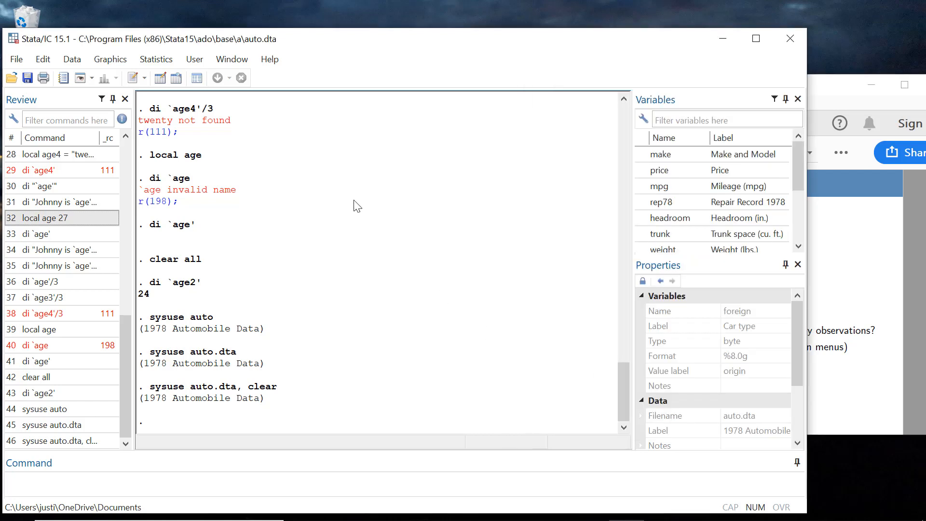
pyautogui.click(176, 78)
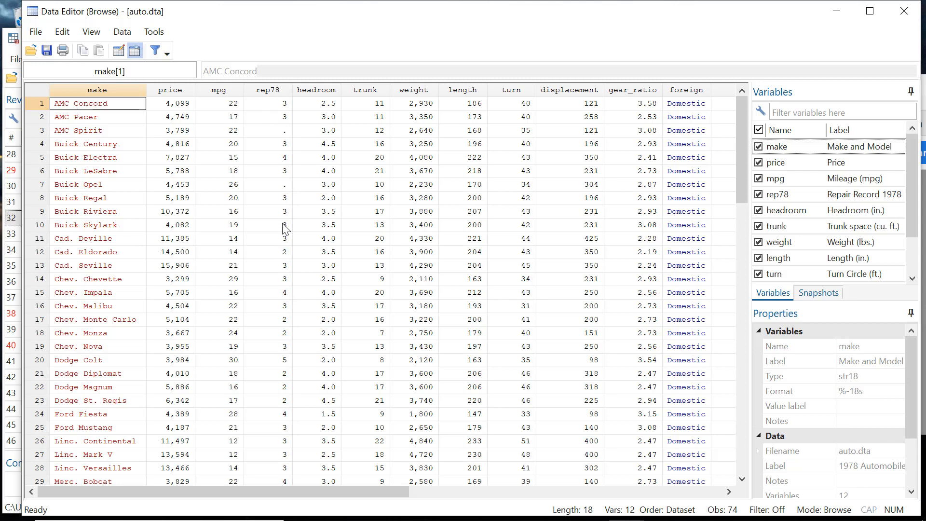
# Step: Examine the observations from the first to the last row in the Data Editor, and close it
pyautogui.scroll(-3, 291, 376)
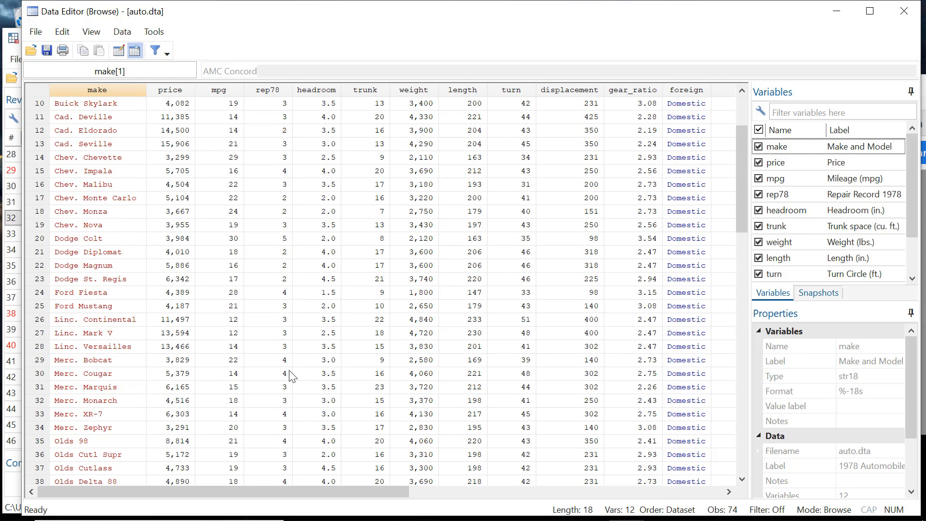
pyautogui.scroll(-4, 289, 386)
pyautogui.scroll(7, 280, 290)
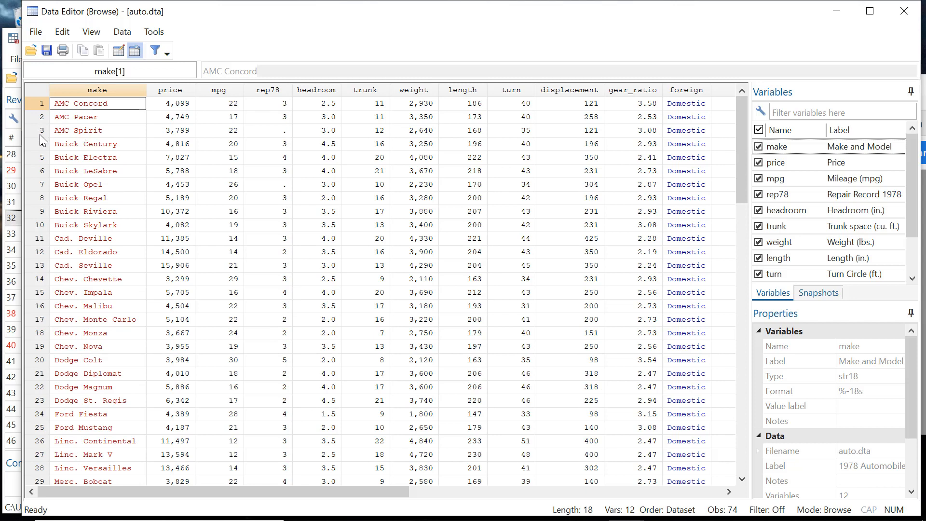
pyautogui.scroll(-7, 284, 188)
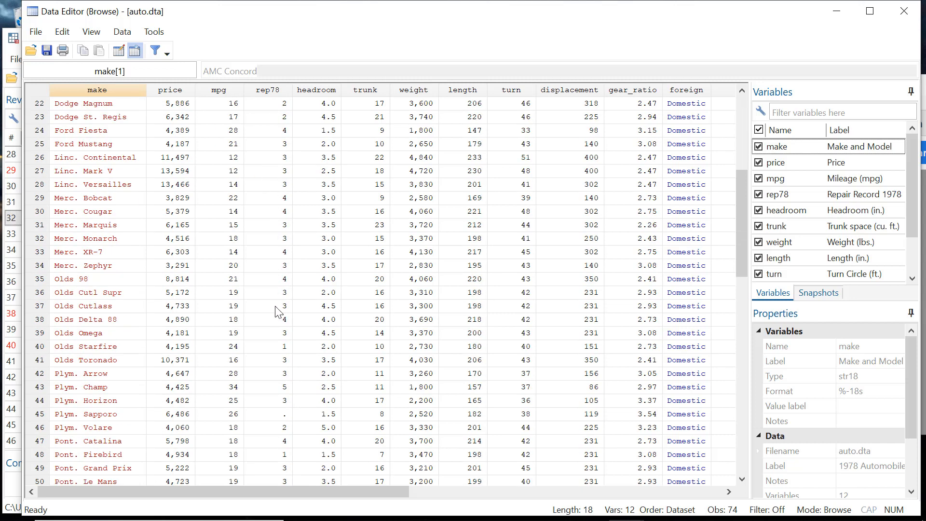
pyautogui.scroll(-1, 287, 347)
pyautogui.scroll(-2, 278, 382)
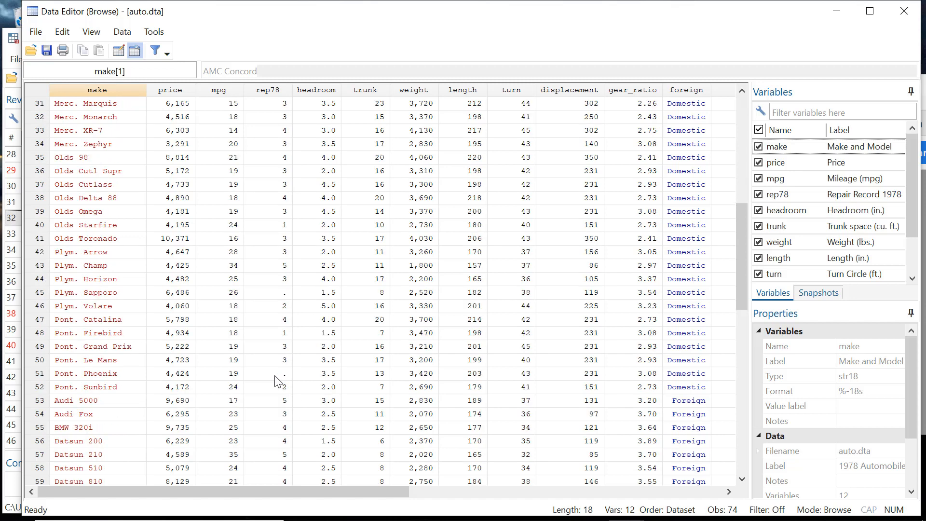
pyautogui.scroll(-4, 285, 383)
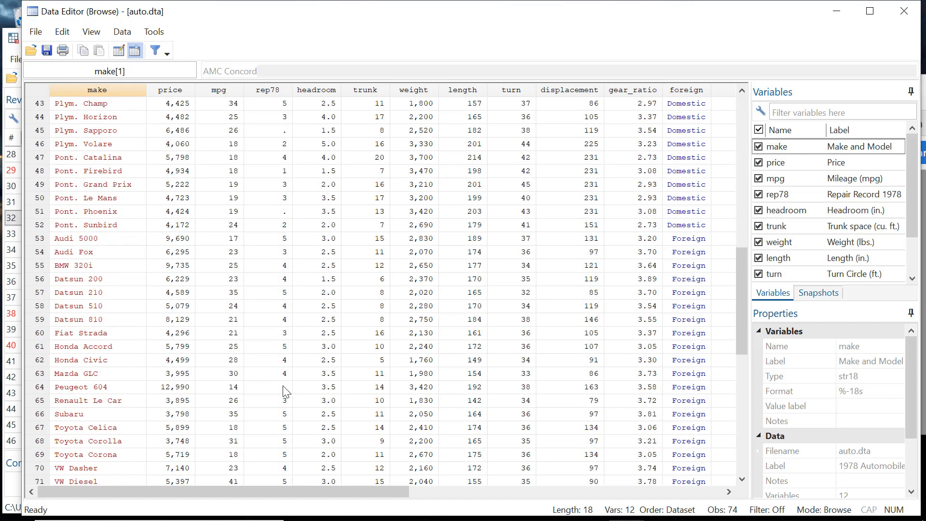
pyautogui.scroll(-1, 279, 399)
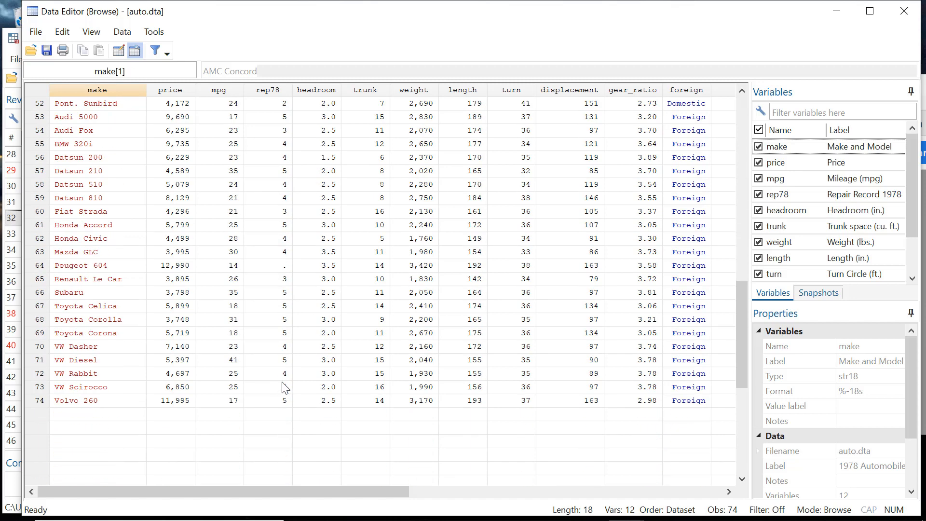
pyautogui.scroll(4, 284, 344)
pyautogui.scroll(11, 287, 341)
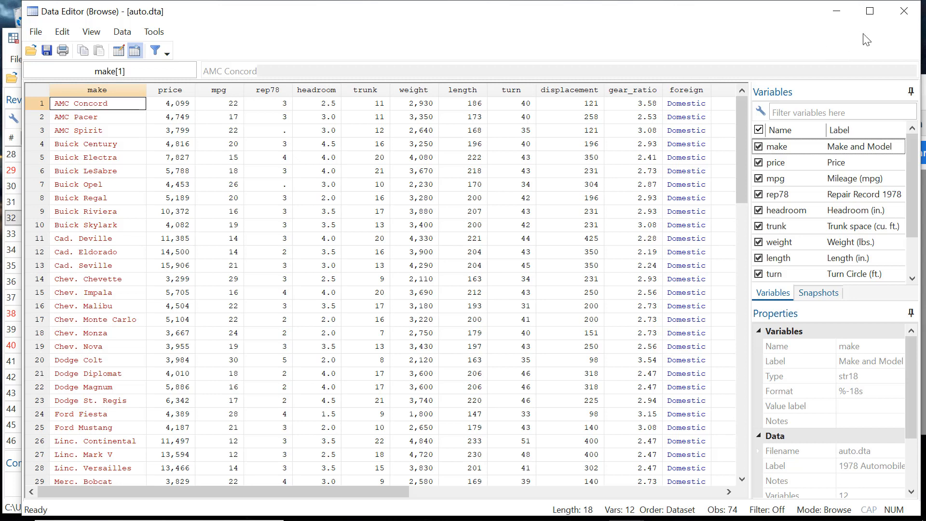
pyautogui.click(904, 11)
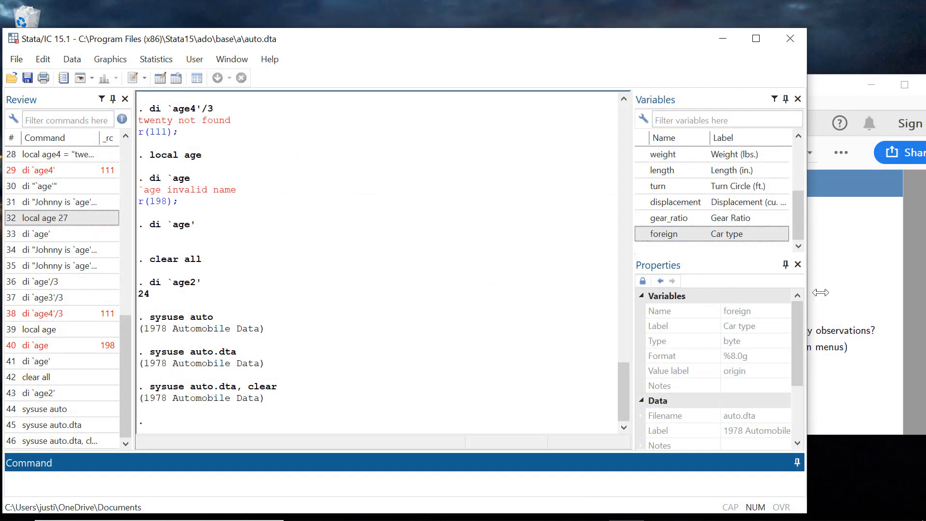
# Step: Advance the Acrobat Reader slides to the list of commands to try, and run describe in Stata on the whole dataset
pyautogui.click(815, 308)
pyautogui.scroll(-1, 709, 354)
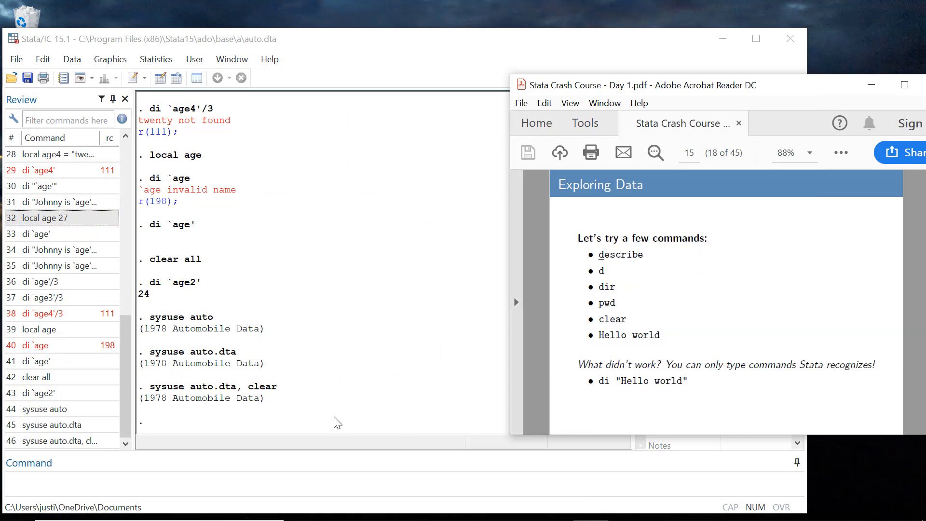
pyautogui.click(236, 493)
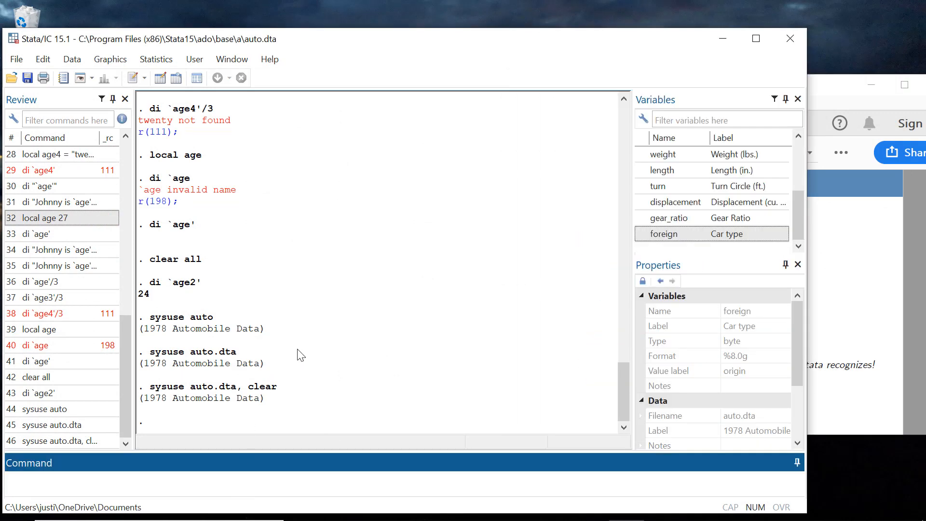
pyautogui.write('describe')
pyautogui.press('Return')
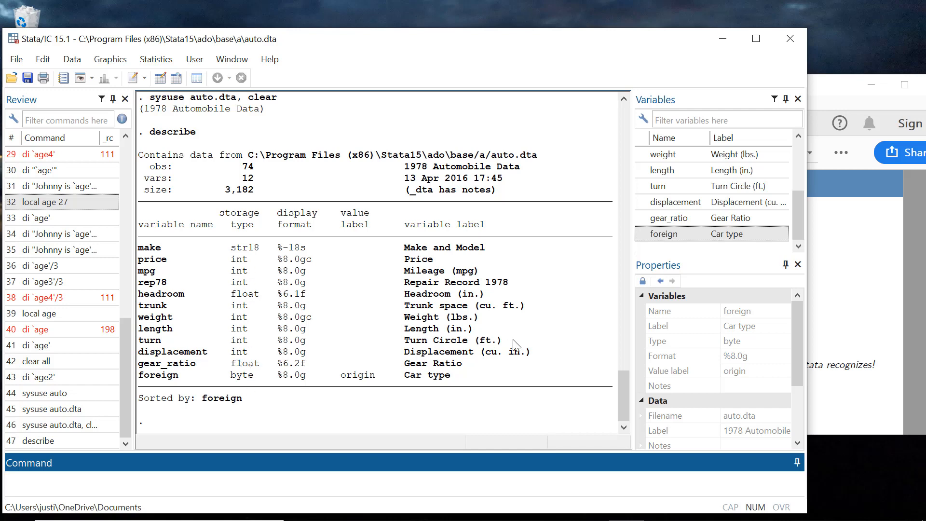
# Step: Check the slide for the abbreviated describe command, run d make in Stata and look over the output
pyautogui.click(826, 92)
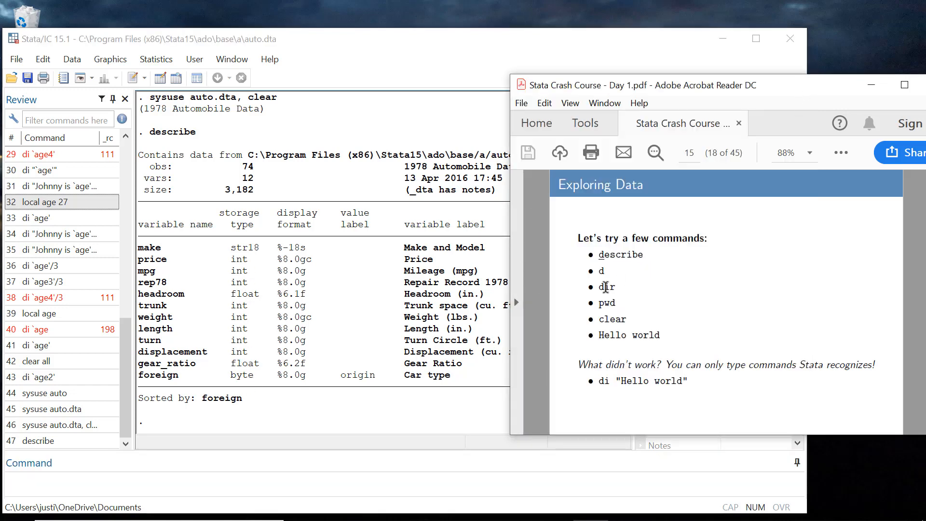
pyautogui.click(233, 486)
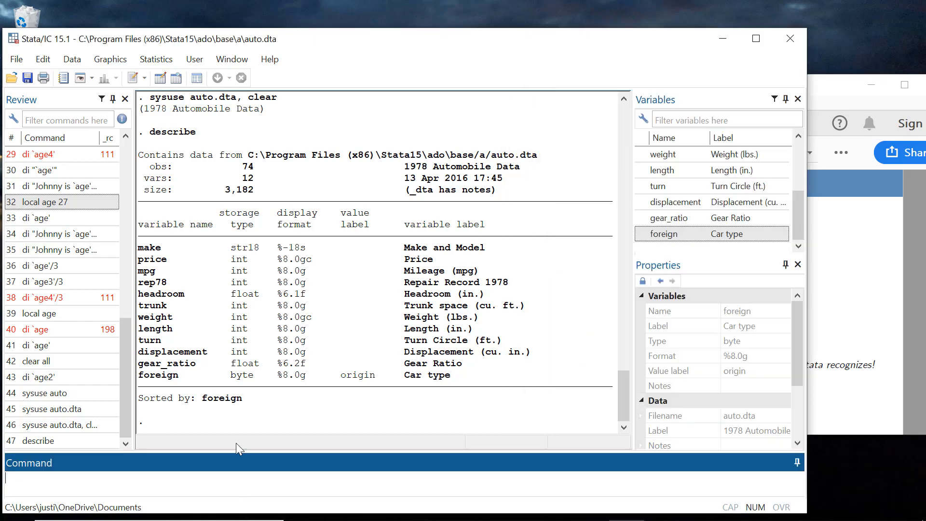
pyautogui.write('d make')
pyautogui.press('Return')
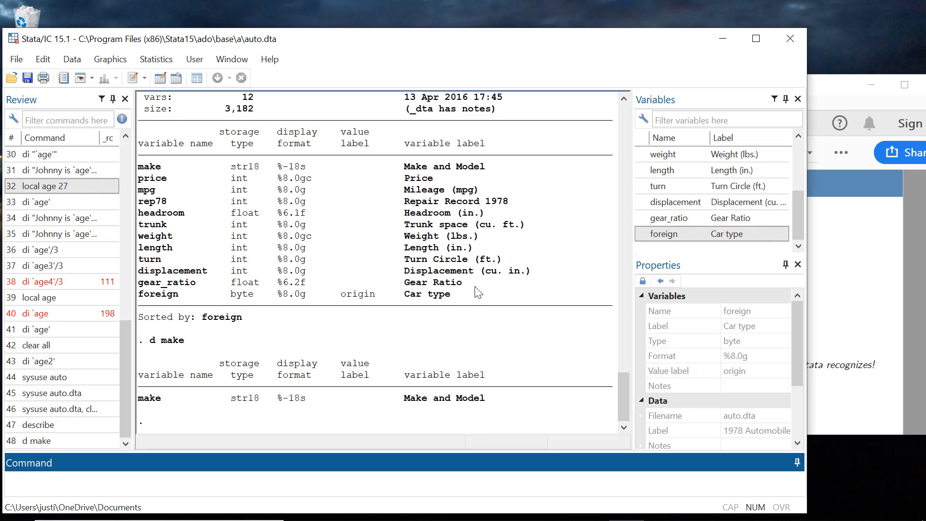
pyautogui.scroll(2, 485, 340)
pyautogui.scroll(-2, 391, 272)
# Step: Check the command list on the Acrobat Reader slide, return to Stata and run dir and pwd
pyautogui.click(825, 90)
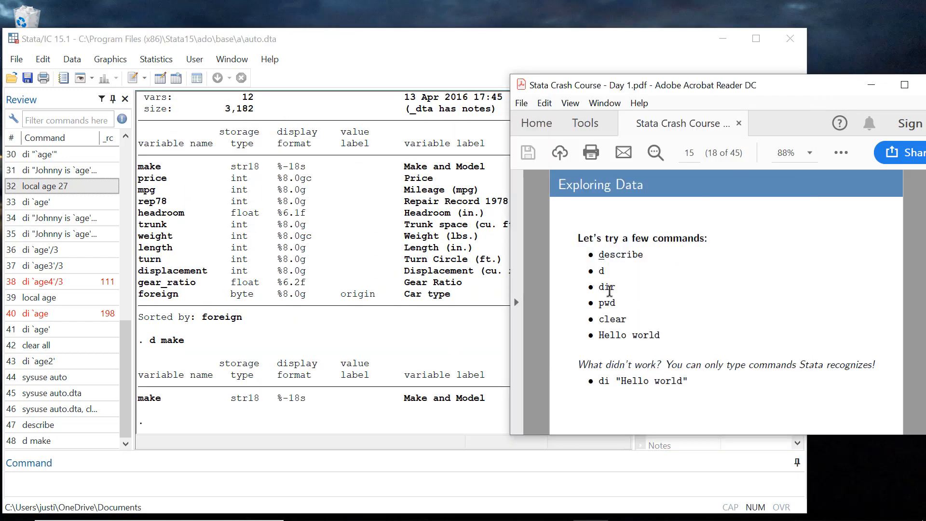
pyautogui.click(310, 492)
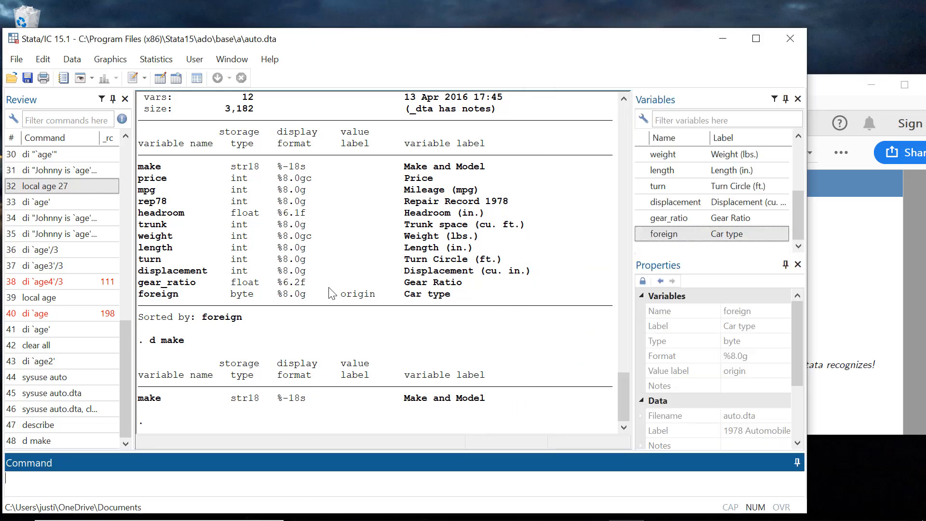
pyautogui.write('dir')
pyautogui.press('Return')
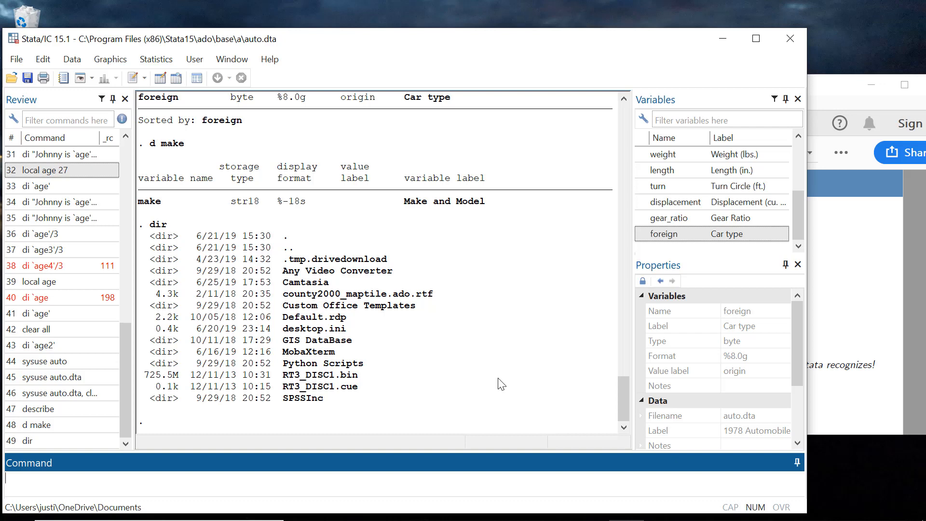
pyautogui.write('pwd')
pyautogui.press('Return')
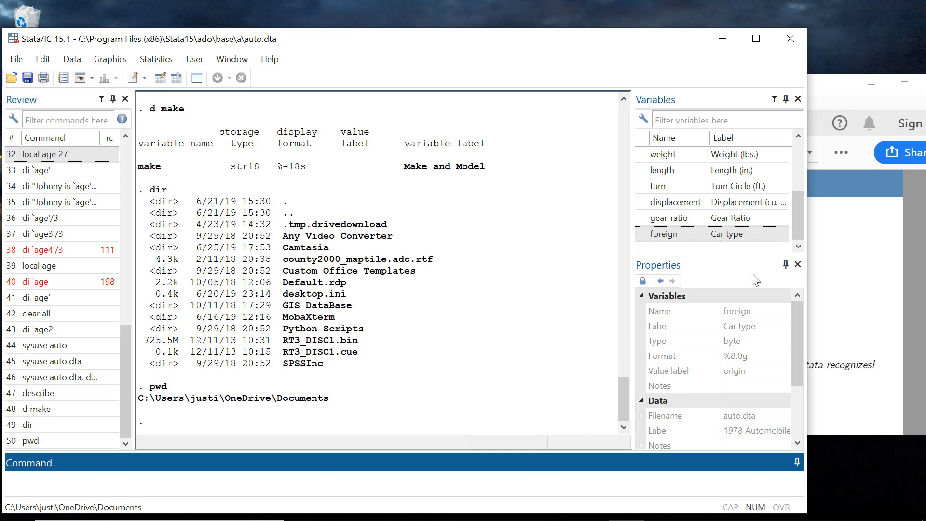
# Step: Check the slide for the command after pwd, run clear in Stata and verify the empty memory with desc
pyautogui.click(850, 315)
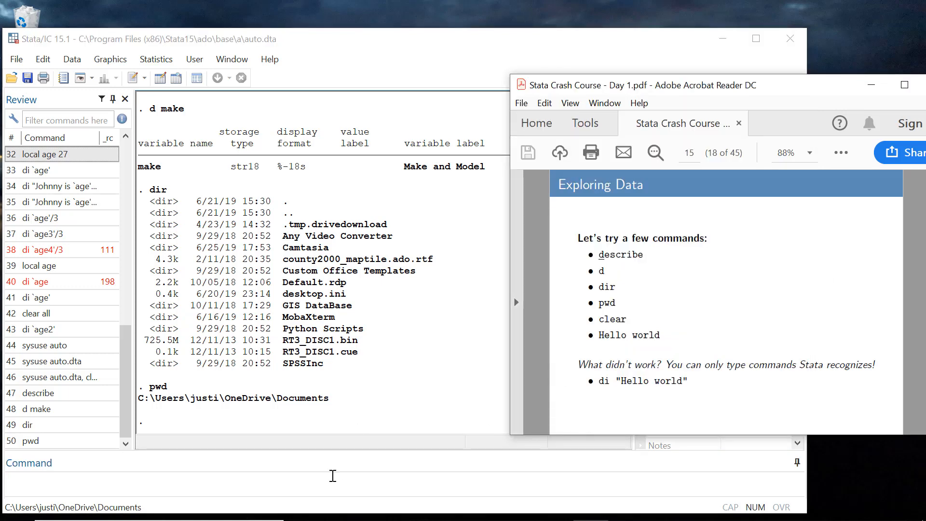
pyautogui.click(322, 480)
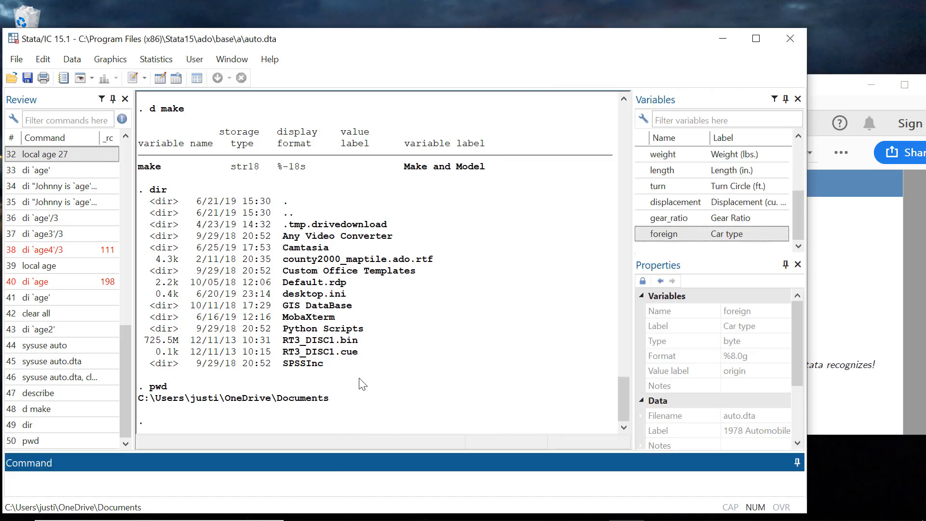
pyautogui.write('clear')
pyautogui.press('Return')
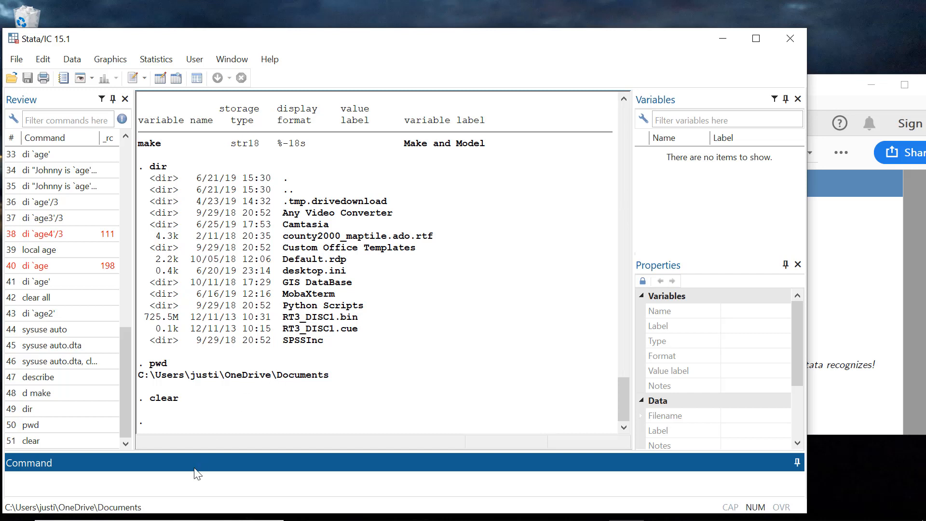
pyautogui.write('desc')
pyautogui.press('Return')
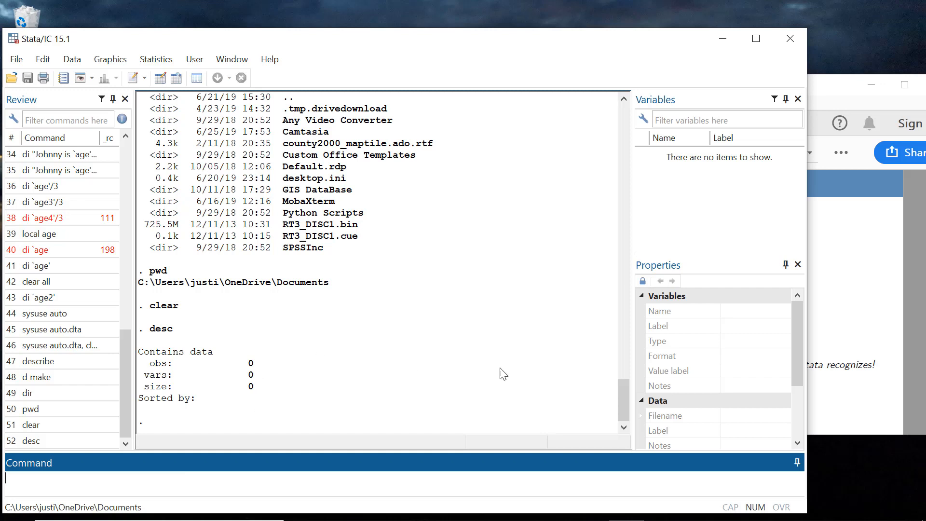
# Step: Advance the Acrobat Reader slides to the further basic commands, and reload the data in Stata with sysuse auto.dta, clear
pyautogui.click(864, 321)
pyautogui.moveTo(666, 342); pyautogui.dragTo(598, 336)
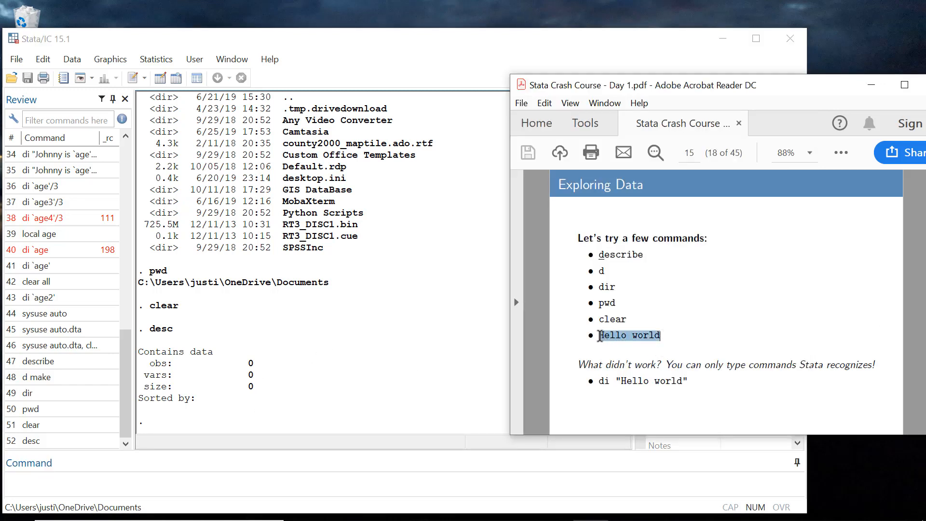
pyautogui.click(698, 347)
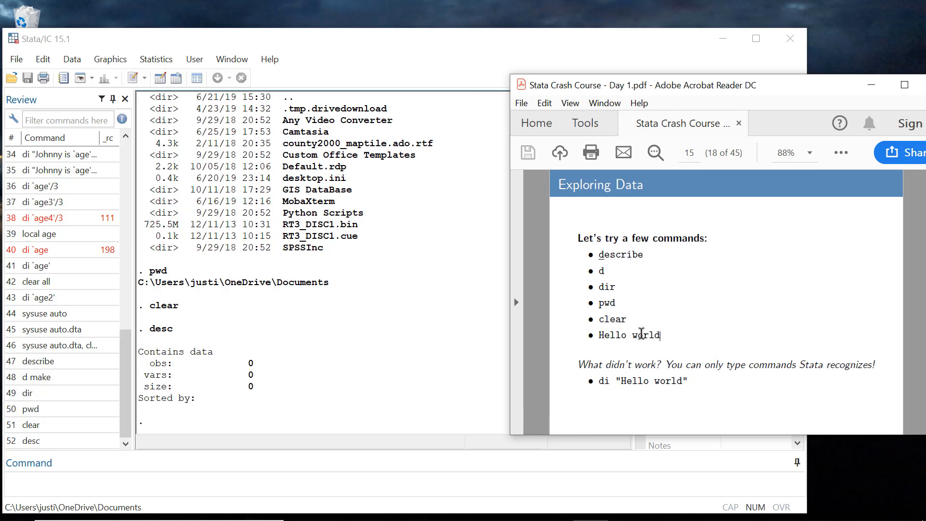
pyautogui.scroll(-1, 641, 333)
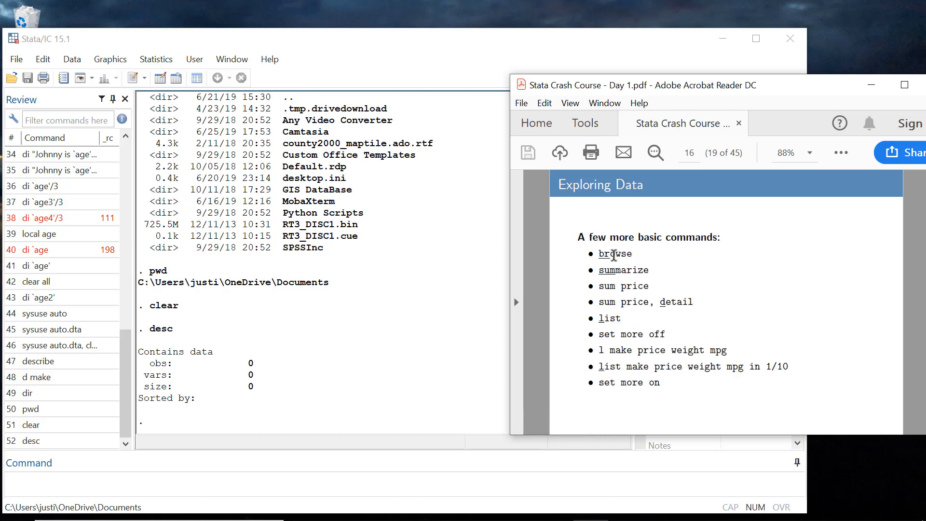
pyautogui.click(259, 482)
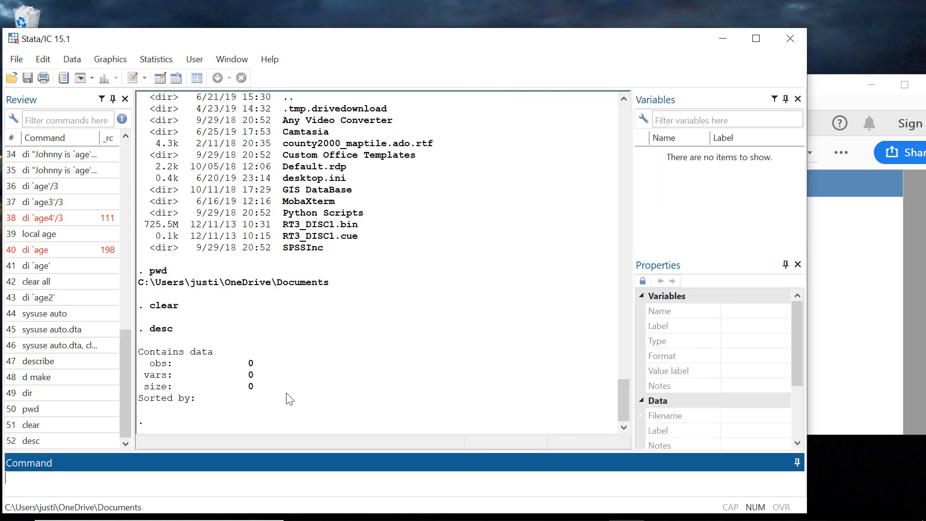
pyautogui.write('sysuse auto.dta, clear')
pyautogui.press('Return')
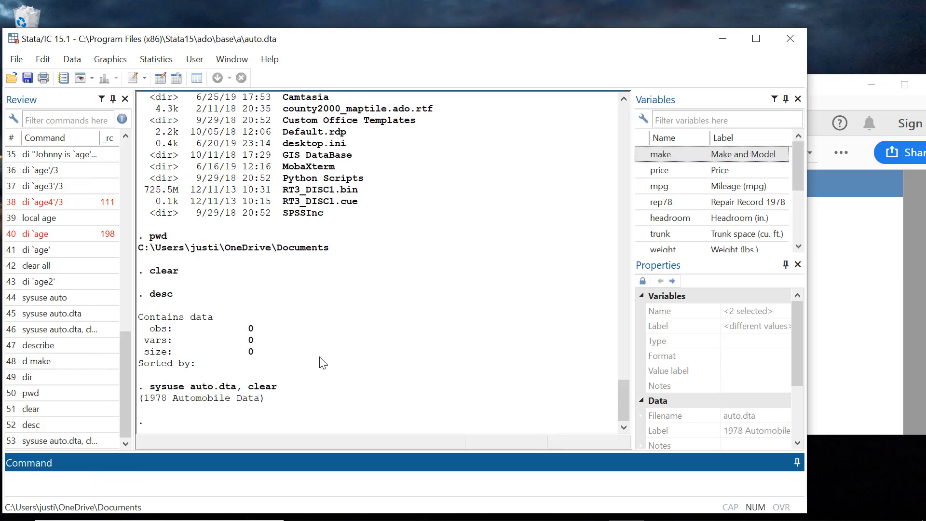
# Step: Check the first command on the slide, run browse in Stata to view the dataset, and close the Data Editor
pyautogui.click(836, 285)
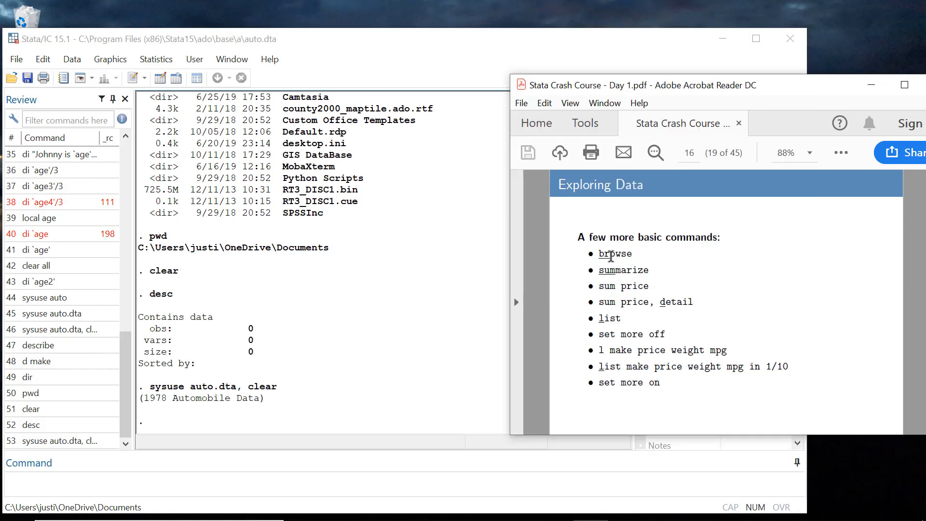
pyautogui.click(372, 488)
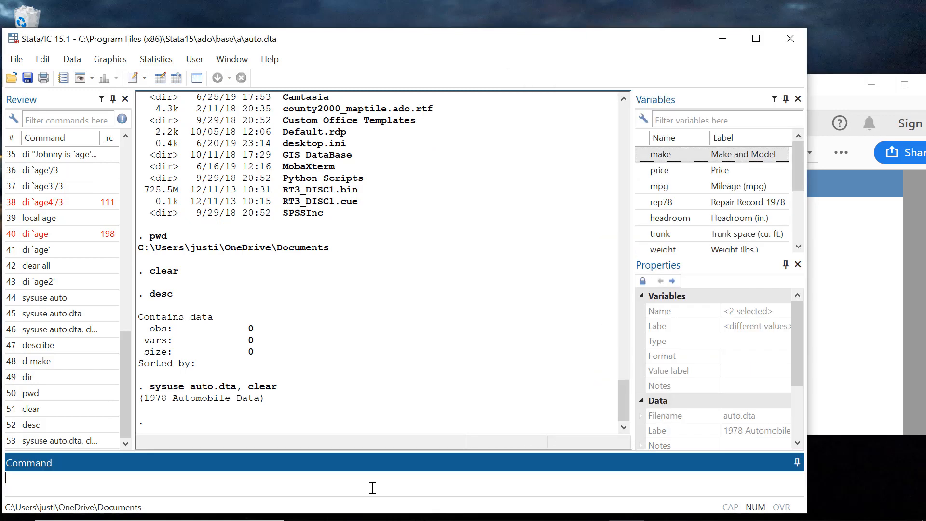
pyautogui.write('browse')
pyautogui.press('Return')
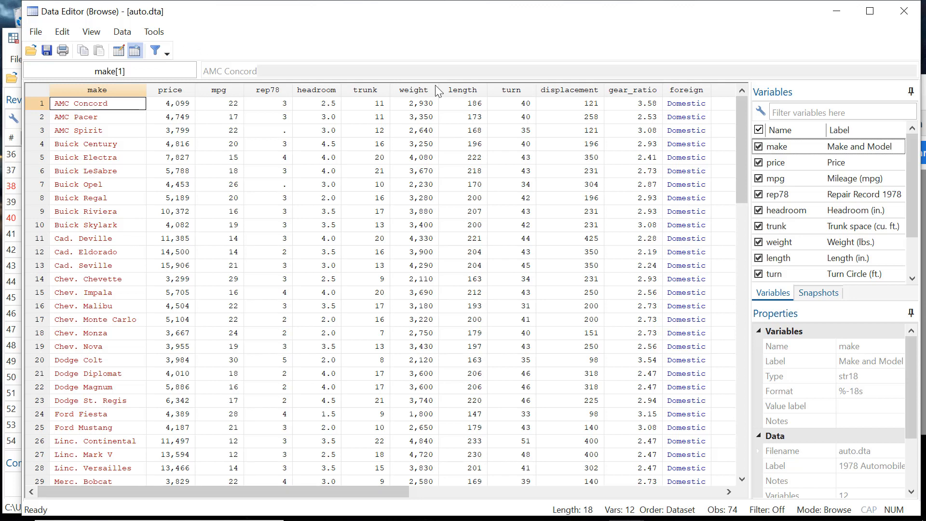
pyautogui.click(904, 11)
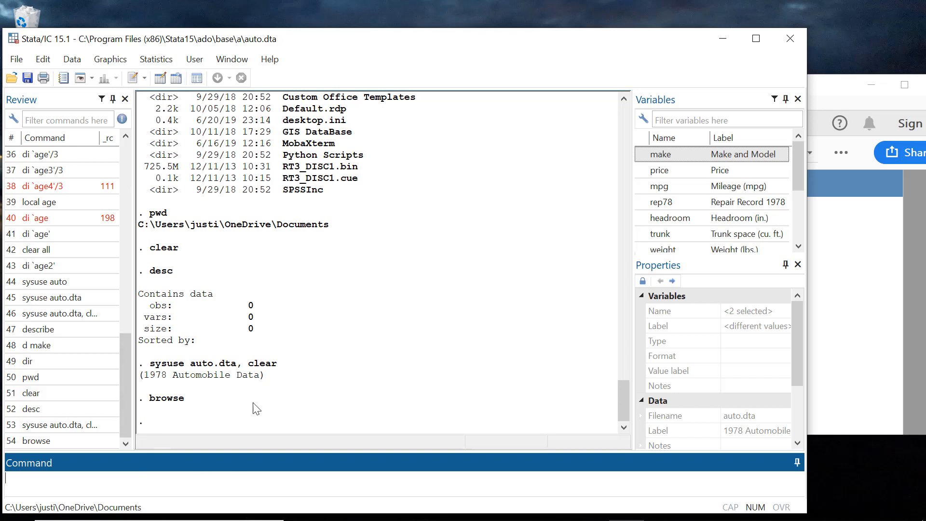
# Step: Run summarize on the whole dataset
pyautogui.write('summarize')
pyautogui.press('BackSpace')
pyautogui.press('BackSpace')
pyautogui.press('BackSpace')
pyautogui.press('BackSpace')
pyautogui.press('BackSpace')
pyautogui.press('BackSpace')
pyautogui.write('marize')
pyautogui.press('Return')
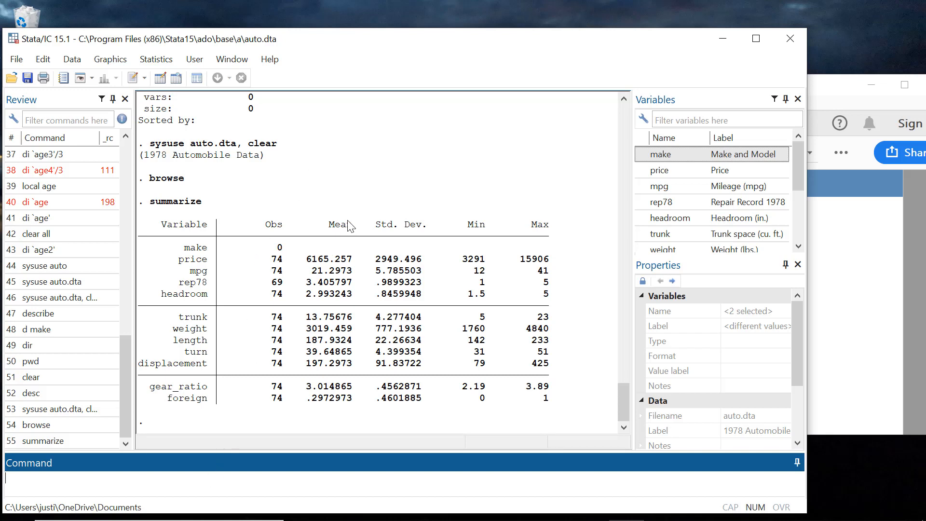
# Step: Run list make, show one more page of the listing, and break off the rest of the output
pyautogui.write('list')
pyautogui.press('BackSpace')
pyautogui.press('BackSpace')
pyautogui.press('BackSpace')
pyautogui.write('ist make')
pyautogui.press('Return')
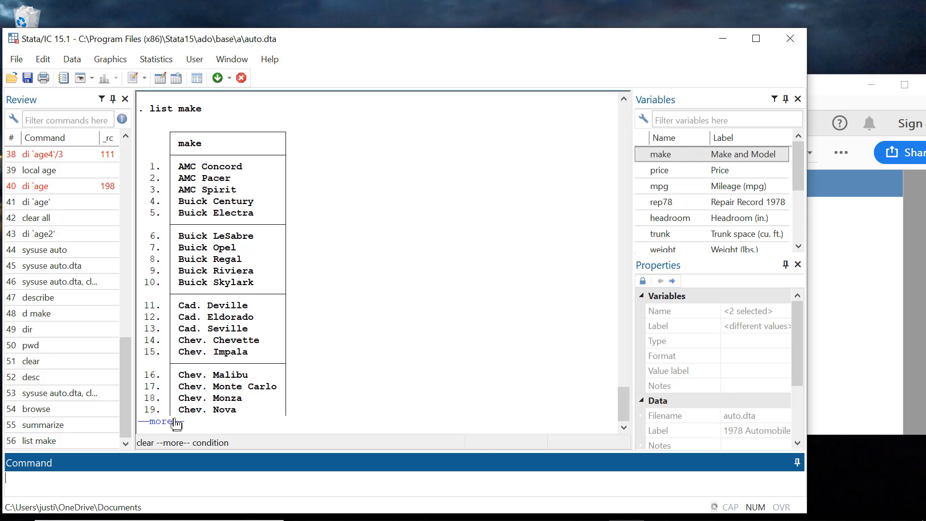
pyautogui.click(176, 423)
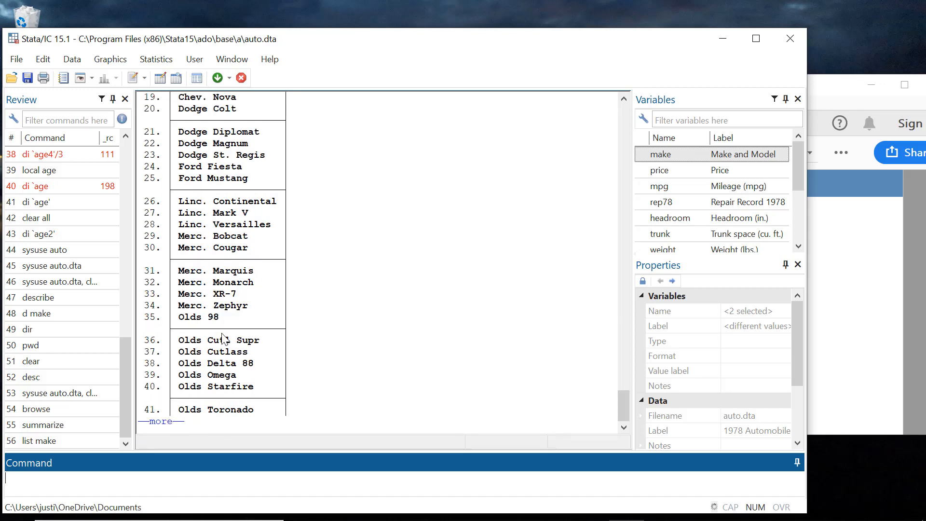
pyautogui.click(241, 79)
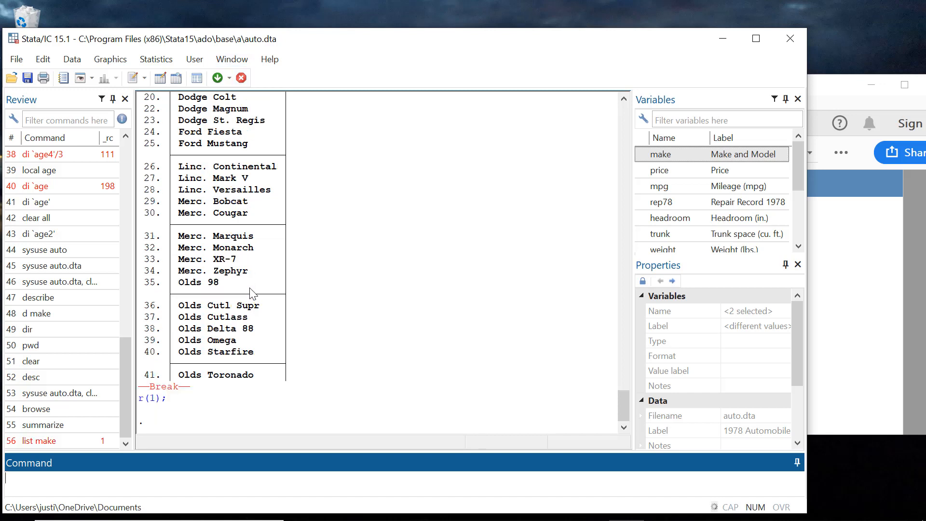
# Step: Compare the make row of the summarize table with the text values in the make listing
pyautogui.scroll(8, 248, 272)
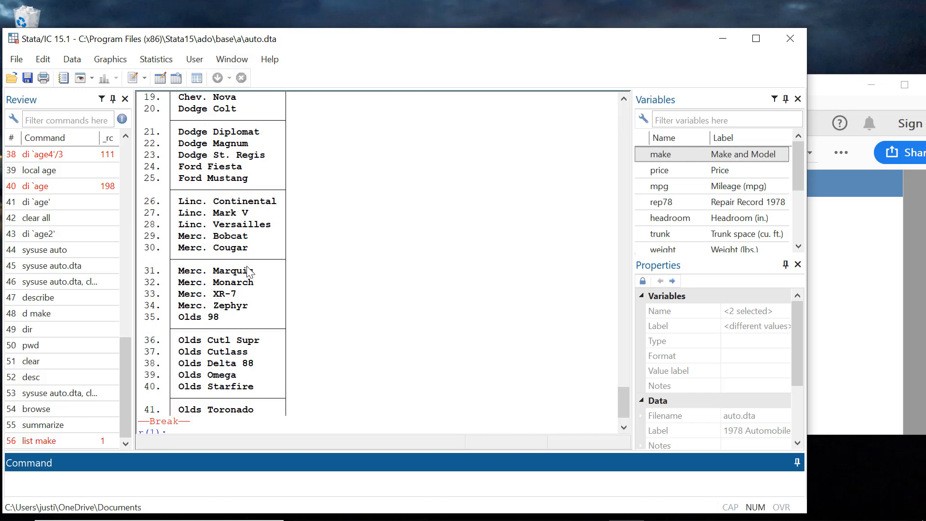
pyautogui.scroll(10, 249, 270)
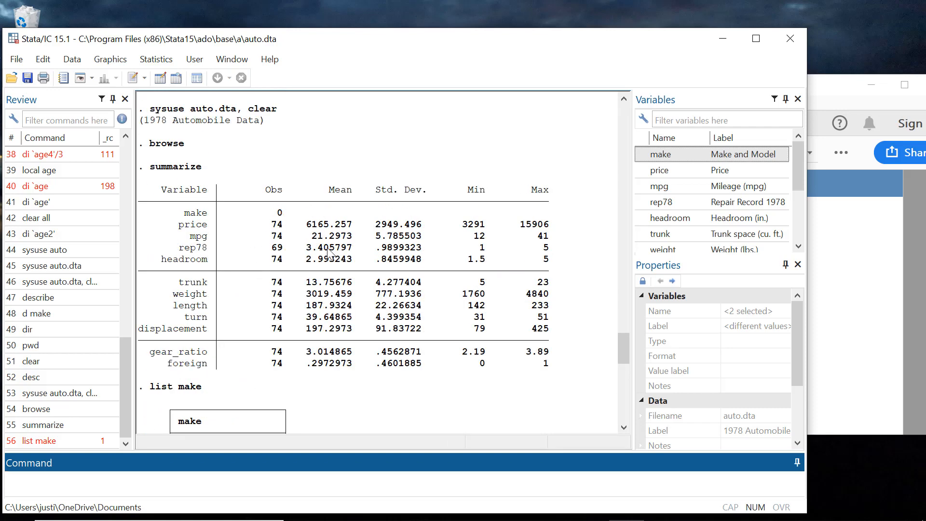
pyautogui.scroll(-2, 231, 388)
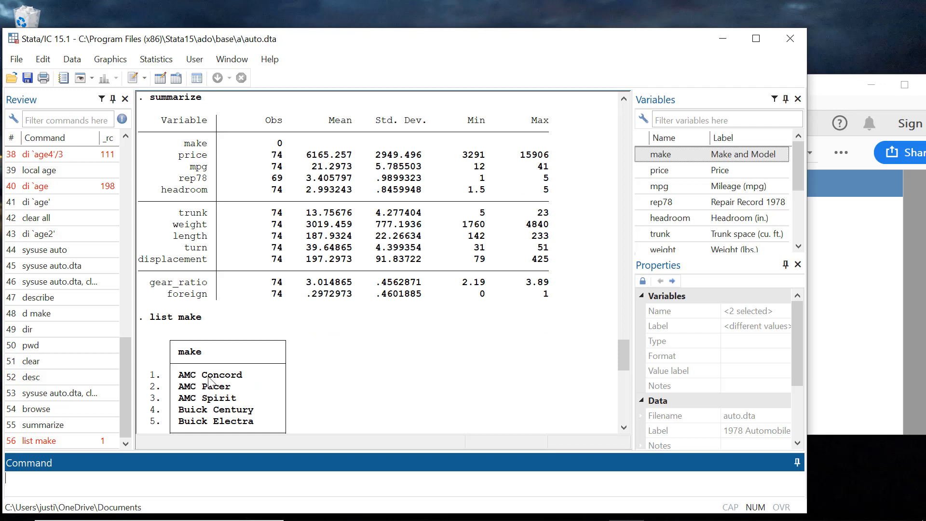
pyautogui.scroll(1, 264, 161)
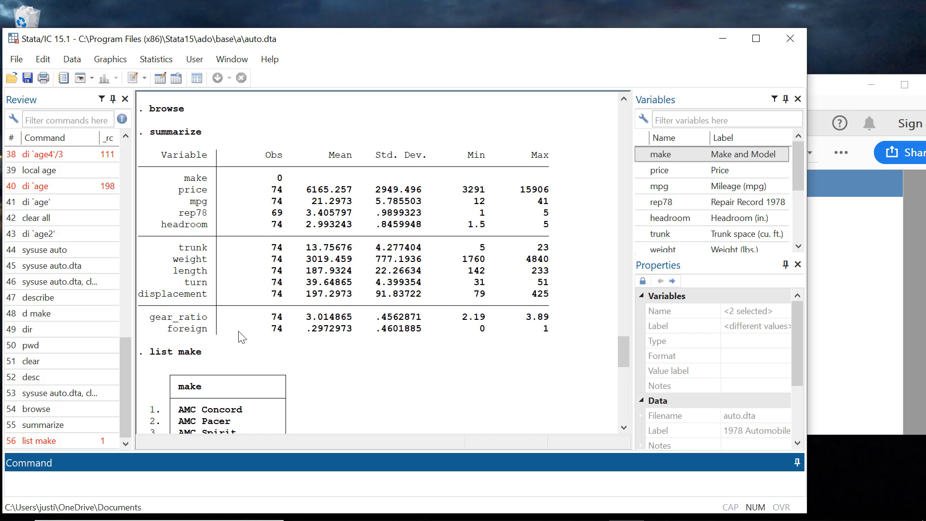
pyautogui.scroll(-2, 241, 337)
pyautogui.scroll(2, 314, 255)
pyautogui.scroll(-17, 284, 332)
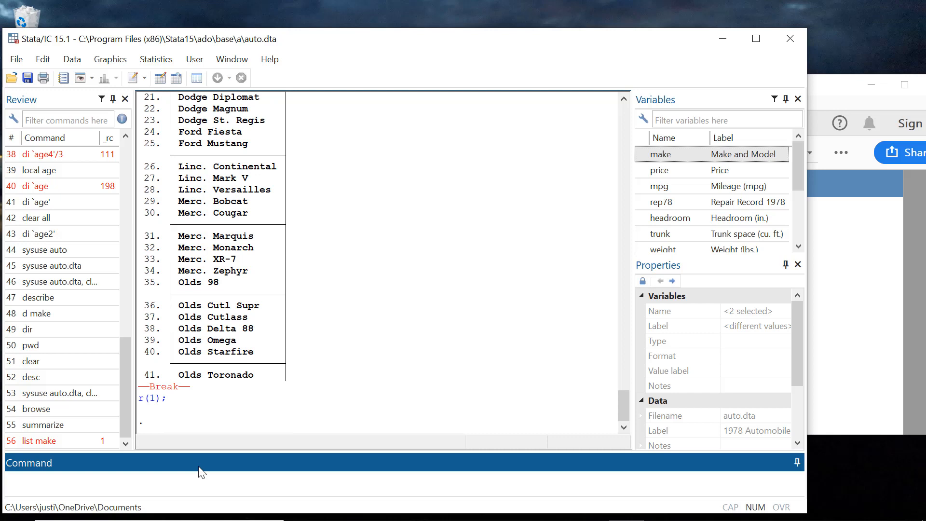
# Step: Run list foreign and look over the first page of the listing
pyautogui.write('list foreign')
pyautogui.press('Return')
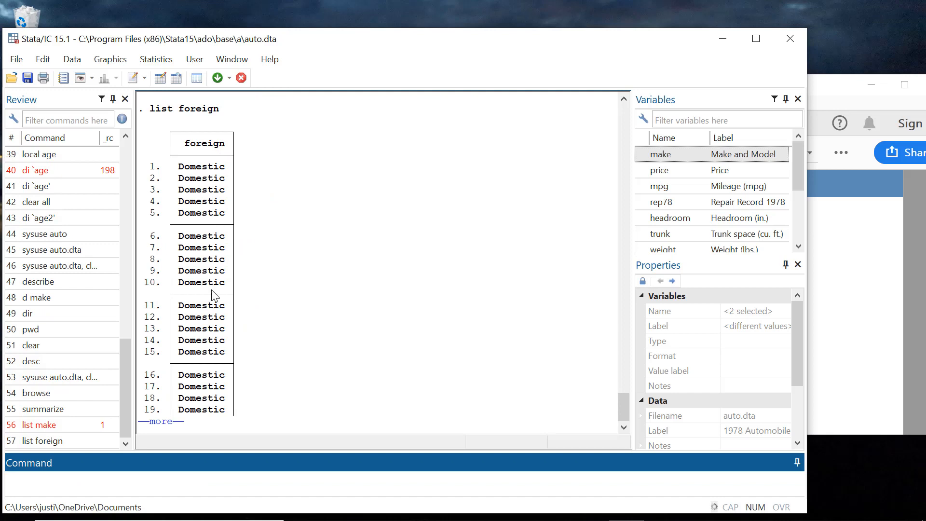
pyautogui.scroll(8, 220, 381)
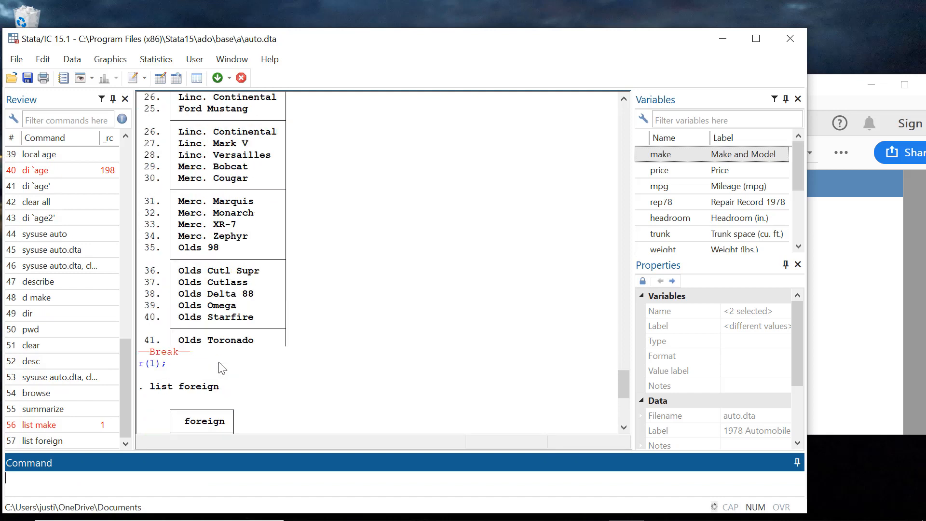
pyautogui.scroll(-8, 222, 368)
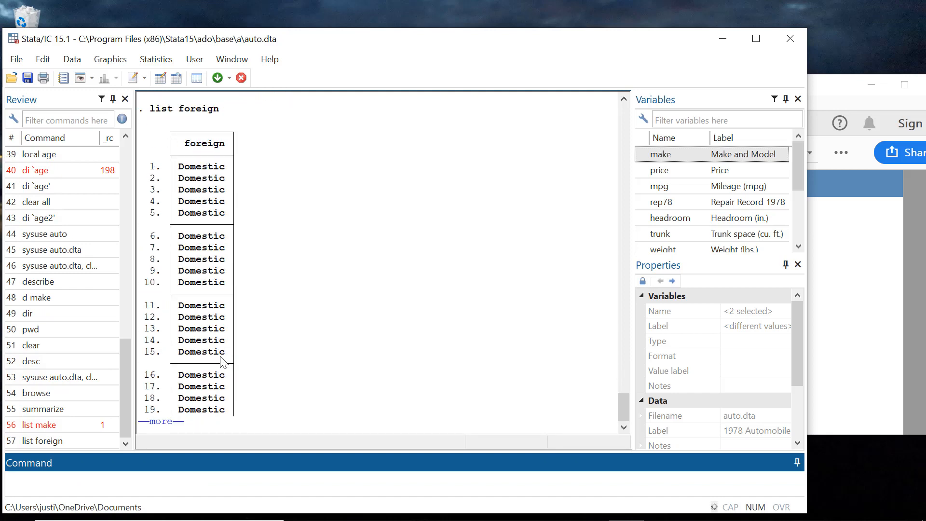
# Step: Compare the foreign row of the summarize table with the labelled values in the foreign listing
pyautogui.scroll(10, 203, 234)
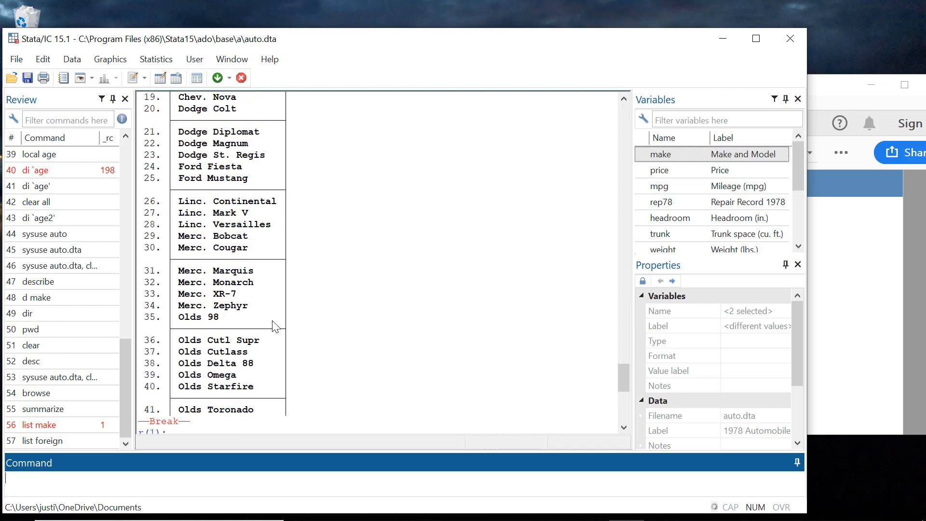
pyautogui.scroll(12, 273, 327)
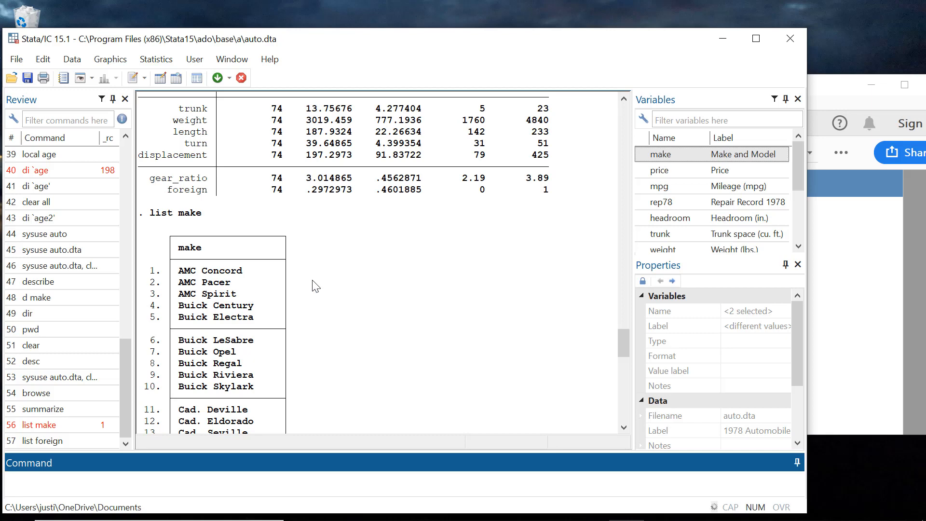
pyautogui.scroll(2, 304, 323)
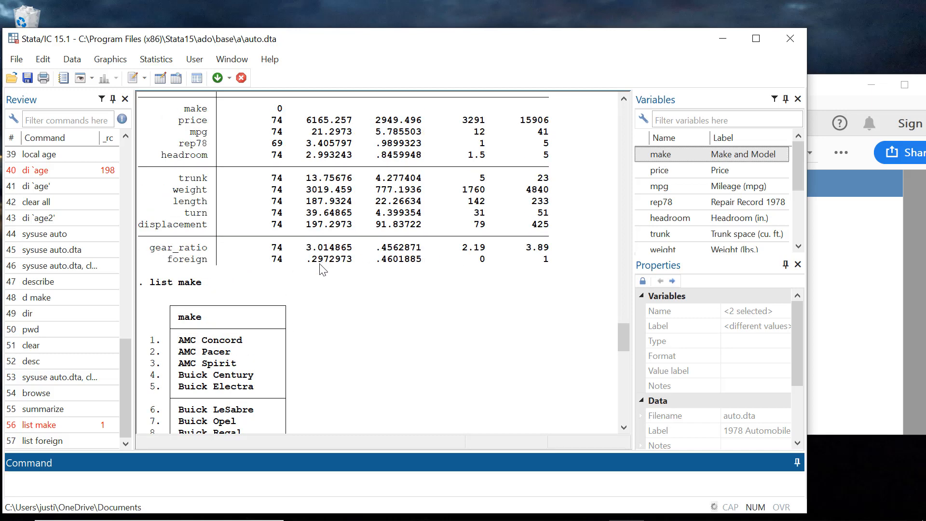
pyautogui.scroll(-20, 326, 305)
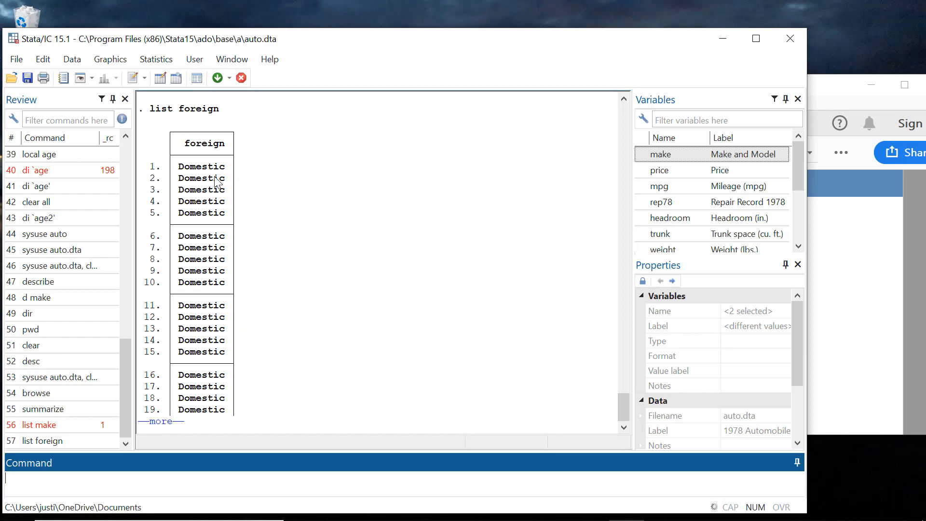
pyautogui.scroll(20, 214, 156)
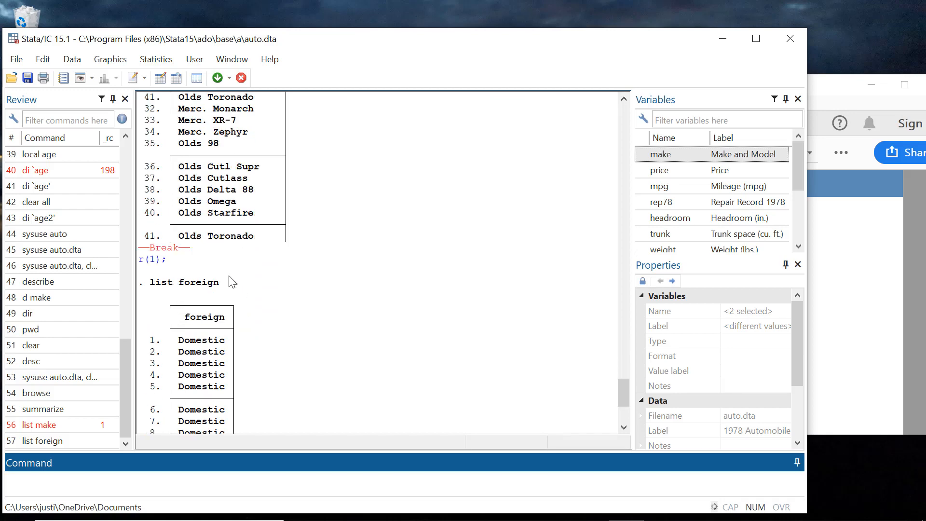
pyautogui.scroll(5, 280, 322)
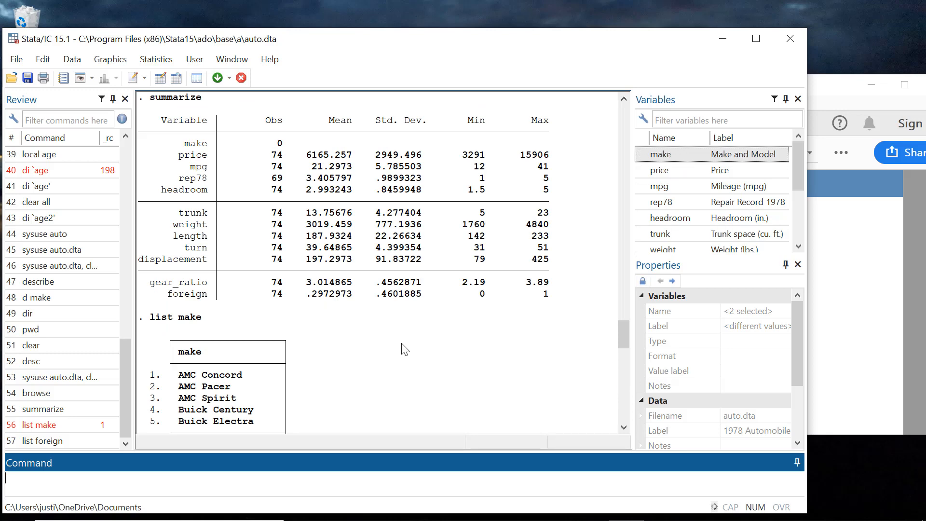
# Step: Break off the foreign listing and summarize the price variable with sum price
pyautogui.scroll(-2, 332, 340)
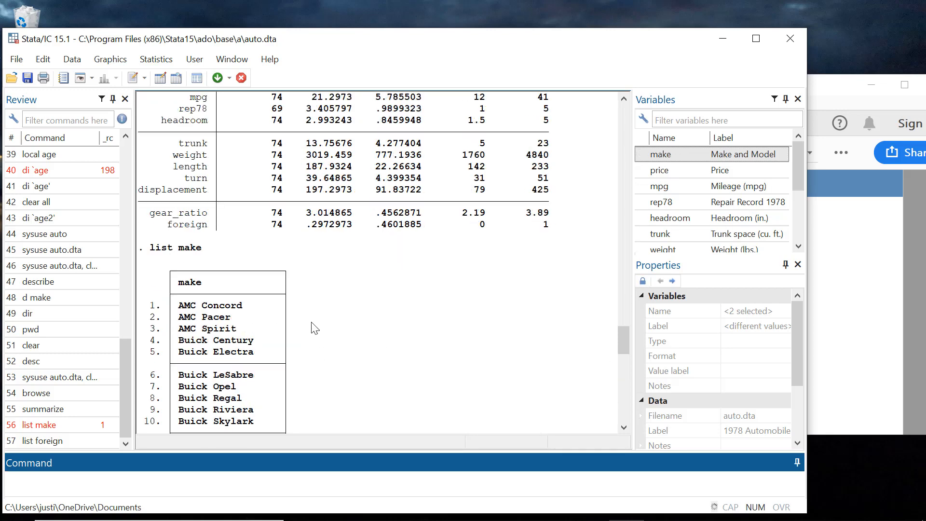
pyautogui.press('q')
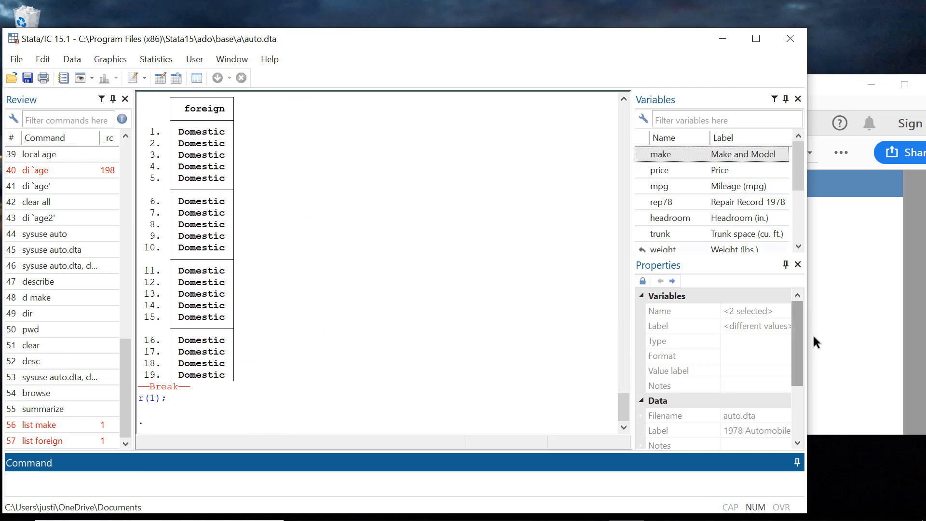
pyautogui.click(844, 338)
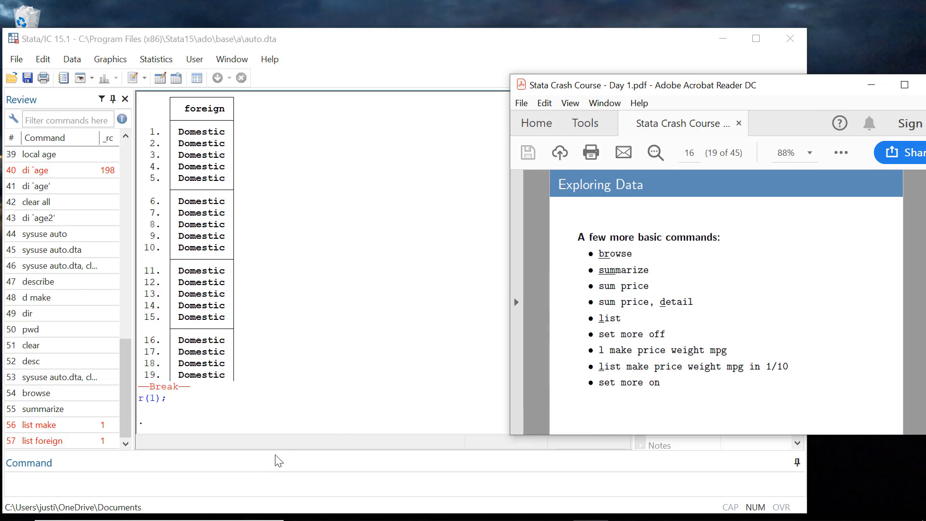
pyautogui.click(256, 476)
pyautogui.write('sum price')
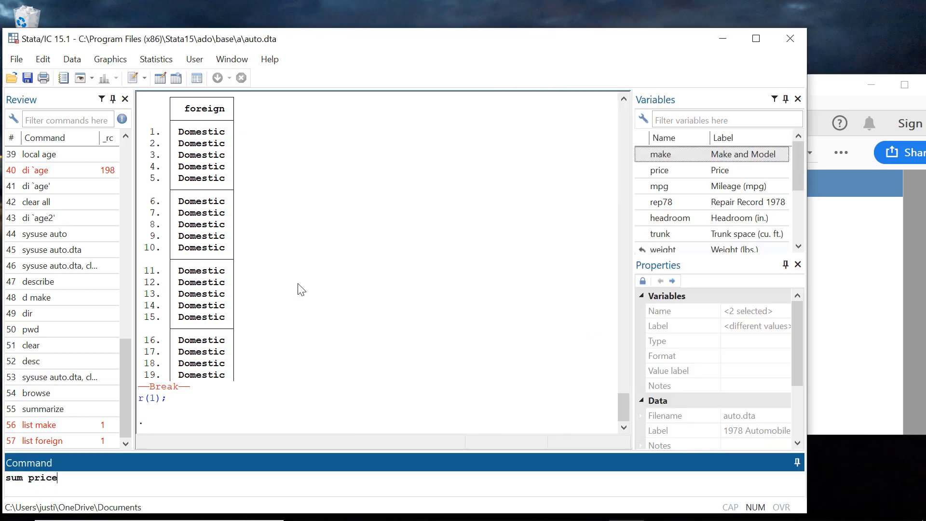
pyautogui.press('Return')
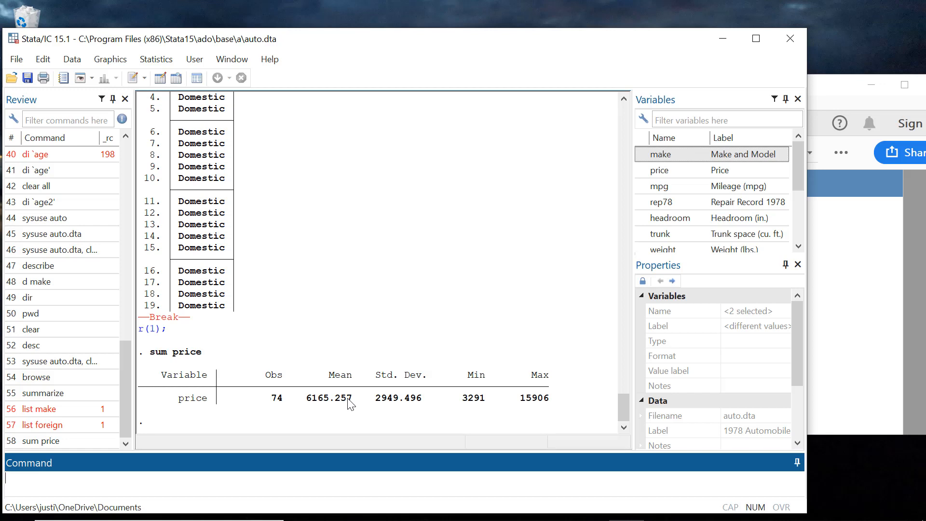
# Step: Check the Exploring Data slide and run the detailed summary of price with the abbreviated option as sum price, d
pyautogui.click(886, 321)
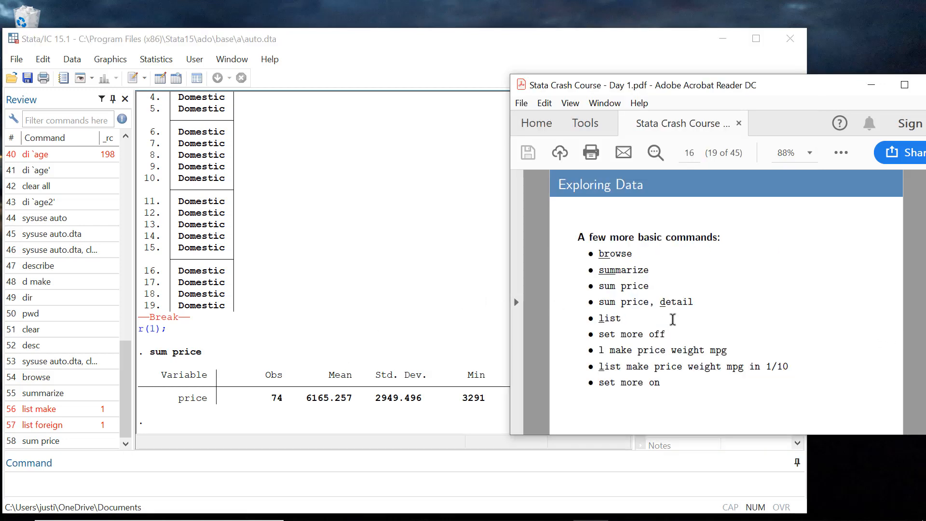
pyautogui.click(336, 476)
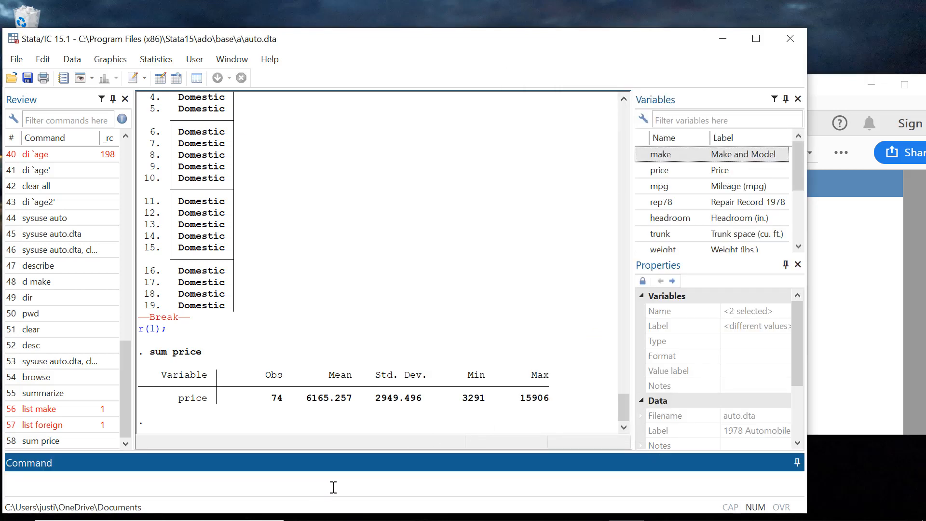
pyautogui.write('sum price, detail')
pyautogui.press('BackSpace')
pyautogui.press('BackSpace')
pyautogui.press('BackSpace')
pyautogui.press('BackSpace')
pyautogui.press('BackSpace')
pyautogui.press('Return')
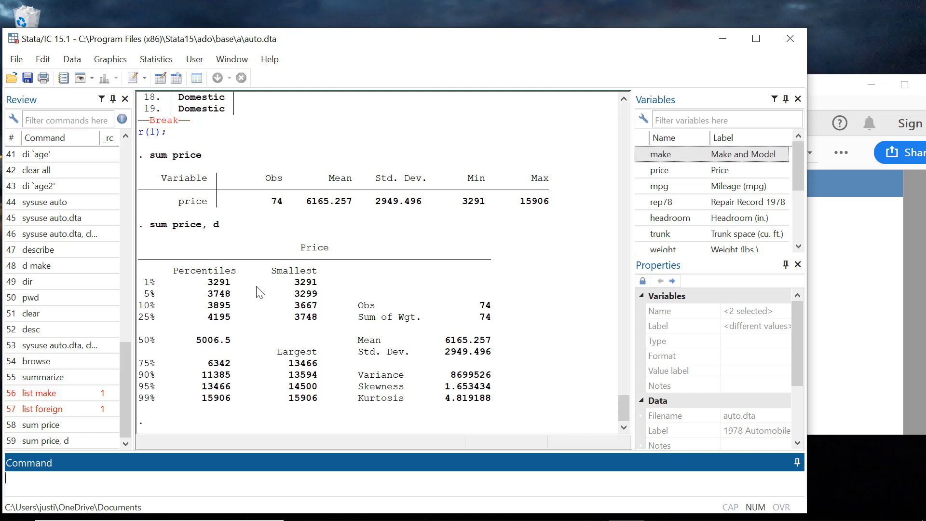
# Step: Examine the lowest, highest and 50% percentile entries in the detailed price summary
pyautogui.doubleClick(230, 283)
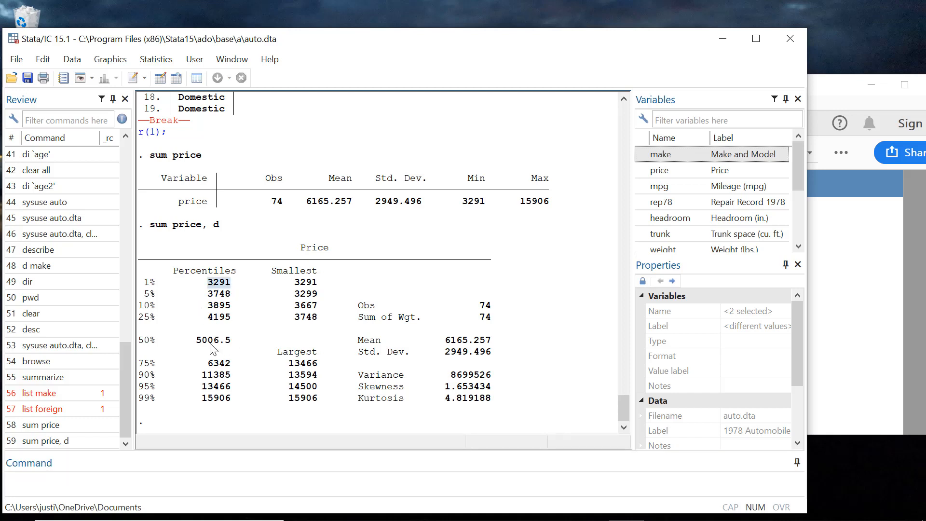
pyautogui.click(213, 404)
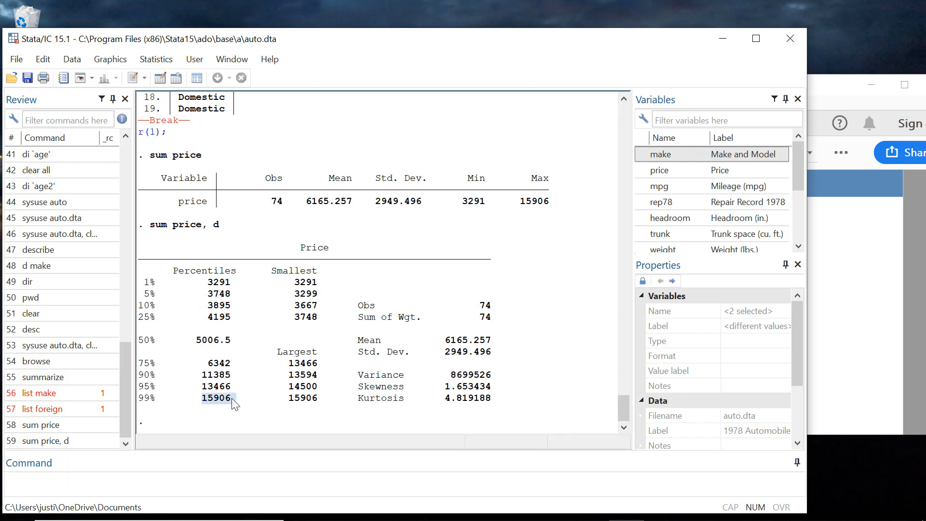
pyautogui.doubleClick(231, 399)
pyautogui.moveTo(161, 340); pyautogui.dragTo(144, 343)
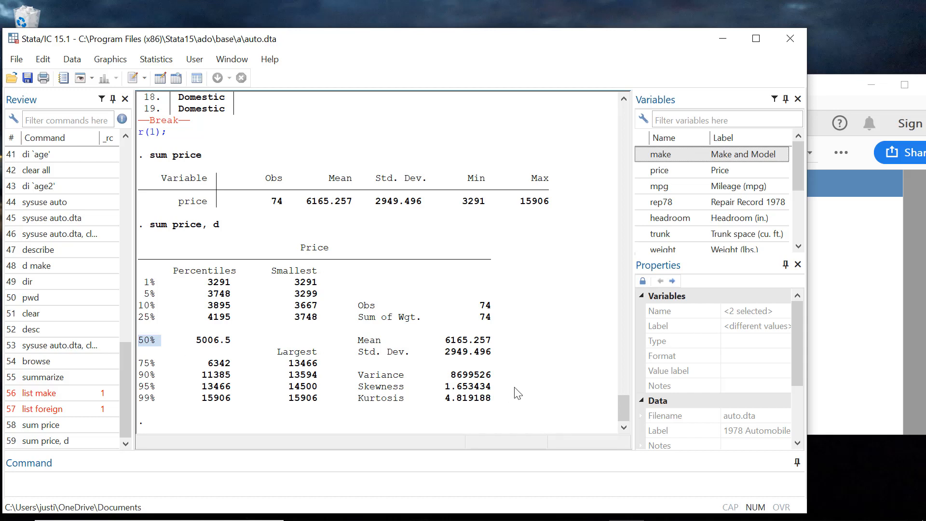
pyautogui.click(559, 342)
# Step: Run list for all variables, page through the records up to observation 20, and break off the rest
pyautogui.click(856, 322)
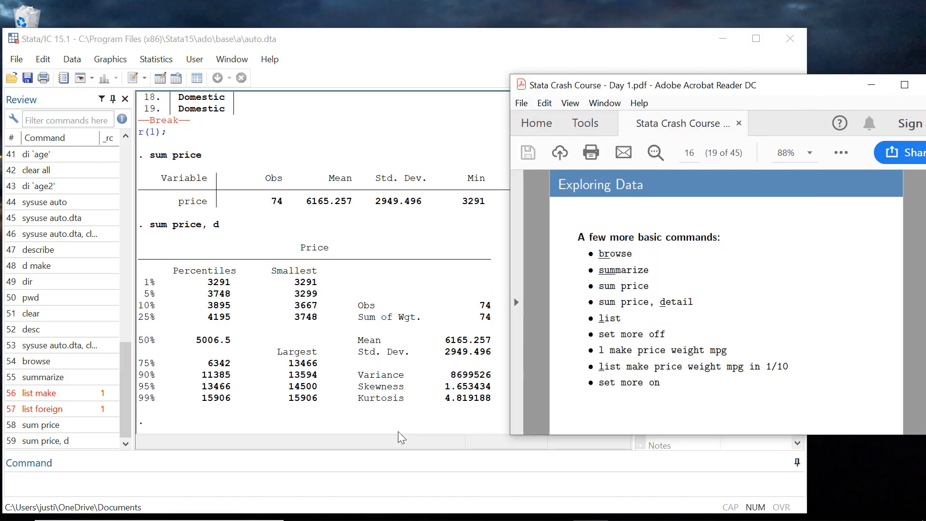
pyautogui.click(400, 468)
pyautogui.write('list')
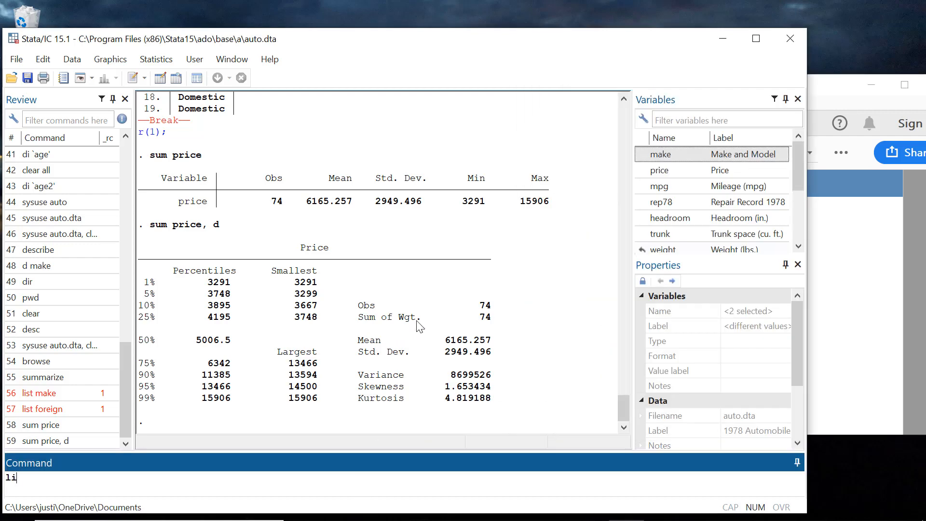
pyautogui.press('Return')
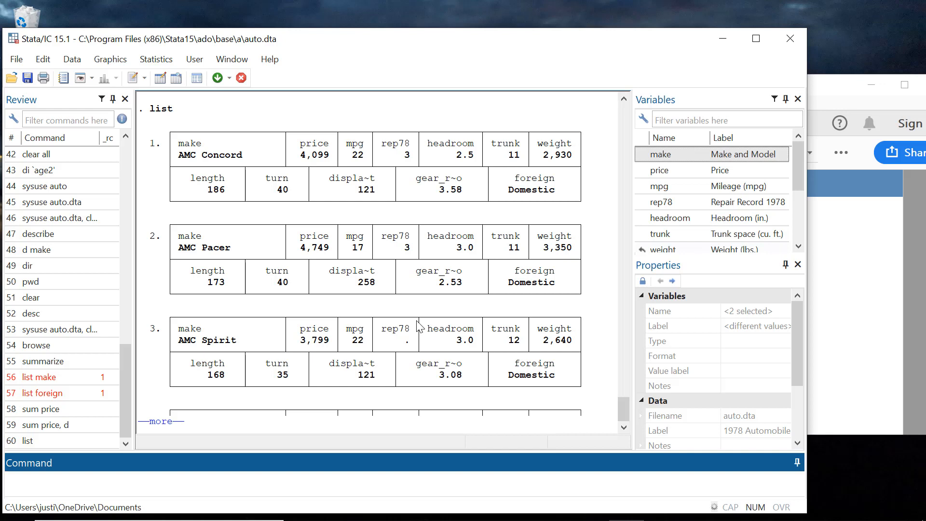
pyautogui.press('space')
pyautogui.press('space')
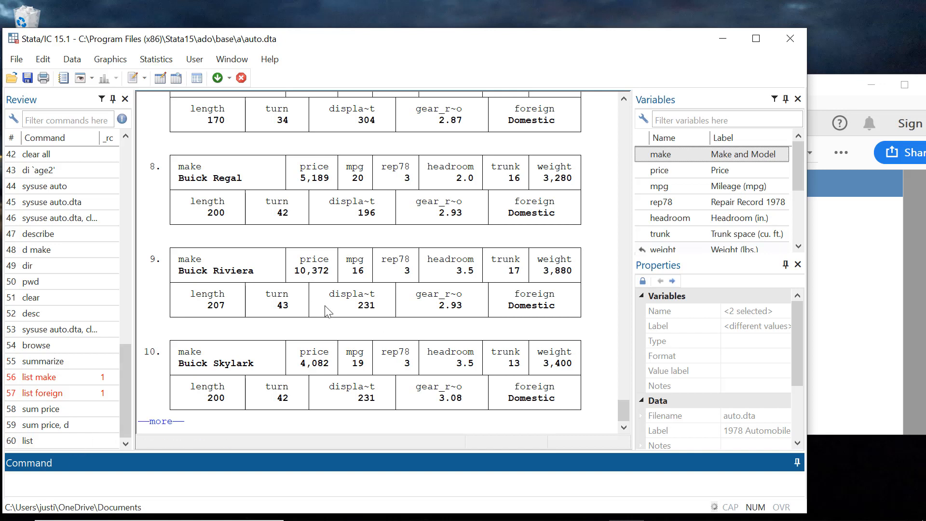
pyautogui.press('space')
pyautogui.press('space')
pyautogui.press('space')
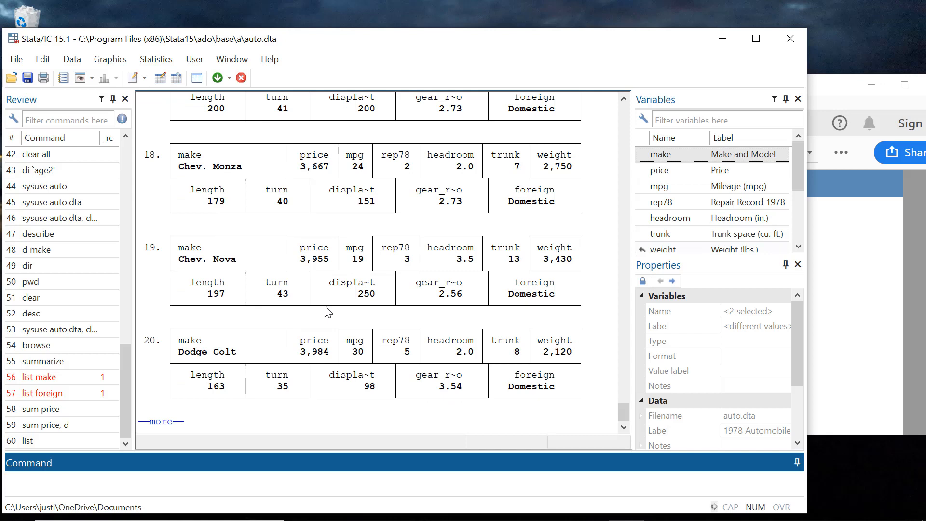
pyautogui.press('q')
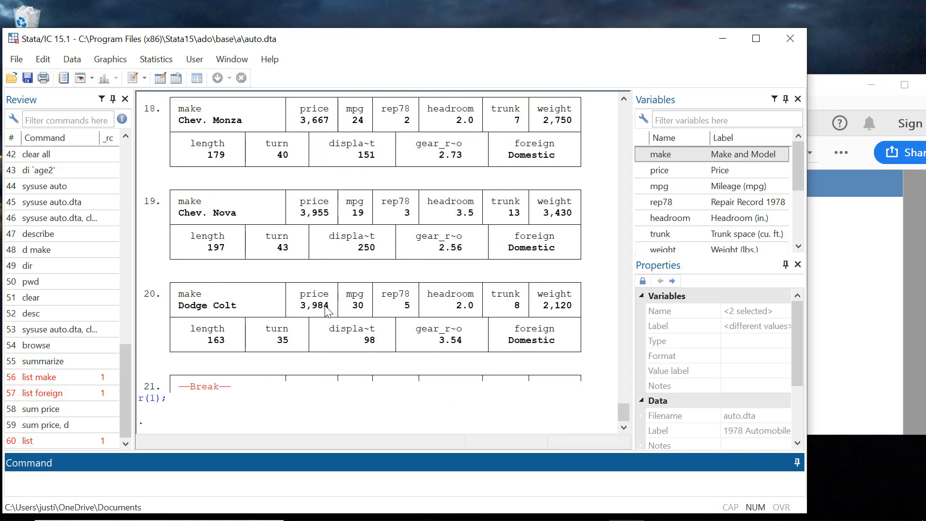
# Step: Turn off output pausing with set more off and list the whole dataset without interruption
pyautogui.write('set more off')
pyautogui.press('Return')
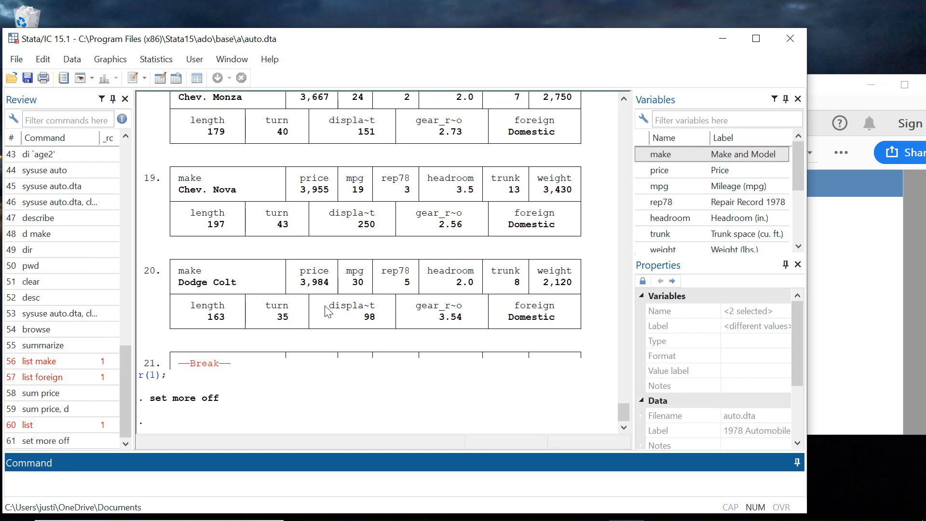
pyautogui.write('list')
pyautogui.press('Return')
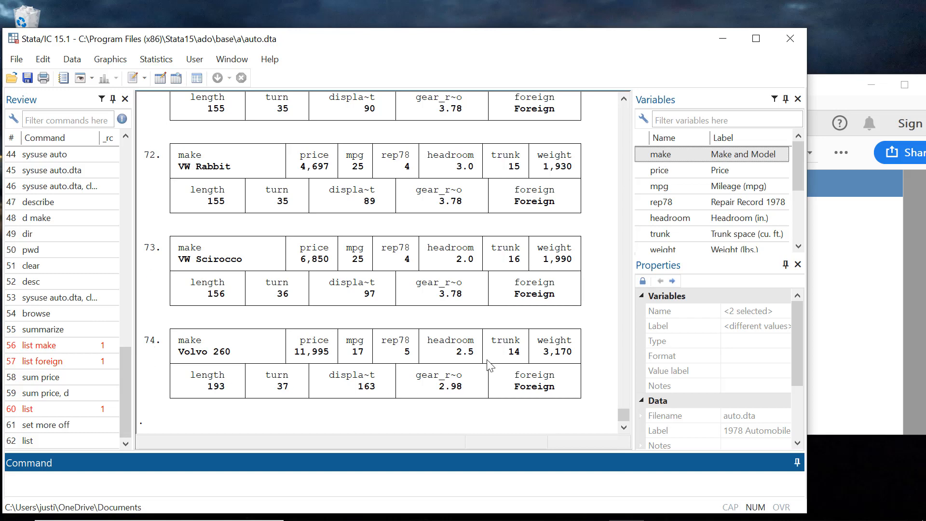
pyautogui.scroll(5, 491, 365)
pyautogui.scroll(-5, 490, 362)
# Step: Turn output pausing back on with set more on and check the Exploring Data slide in Acrobat Reader
pyautogui.write('set more on')
pyautogui.press('Return')
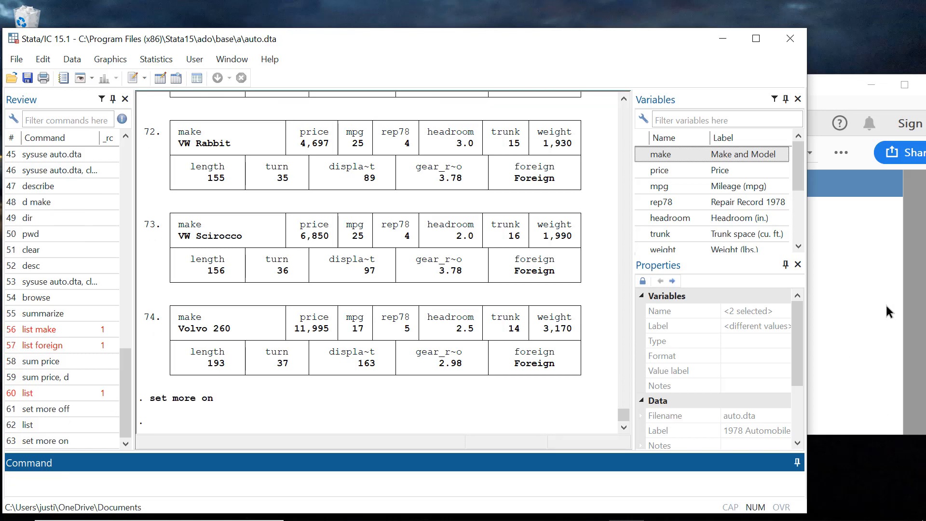
pyautogui.click(869, 302)
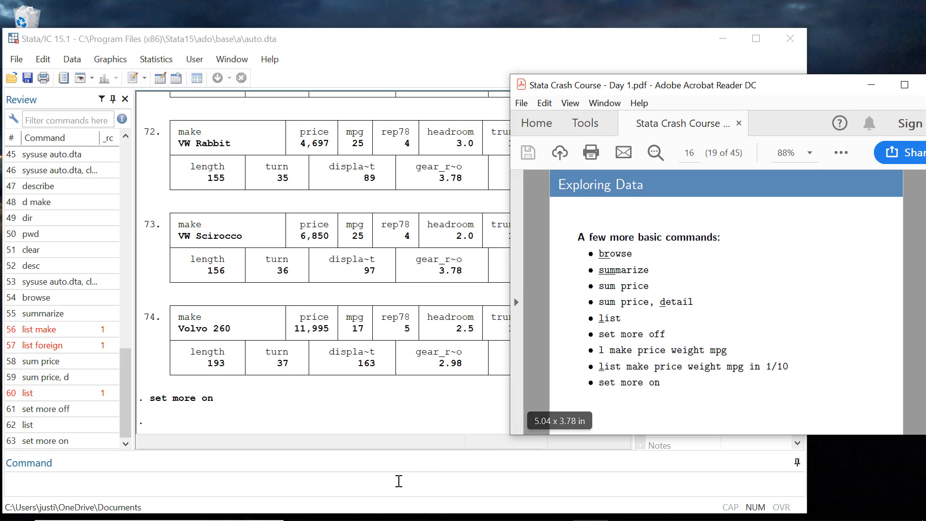
# Step: Back in Stata, list make, price and rep78 for the first ten observations with list make price rep78 in 1/10
pyautogui.click(389, 482)
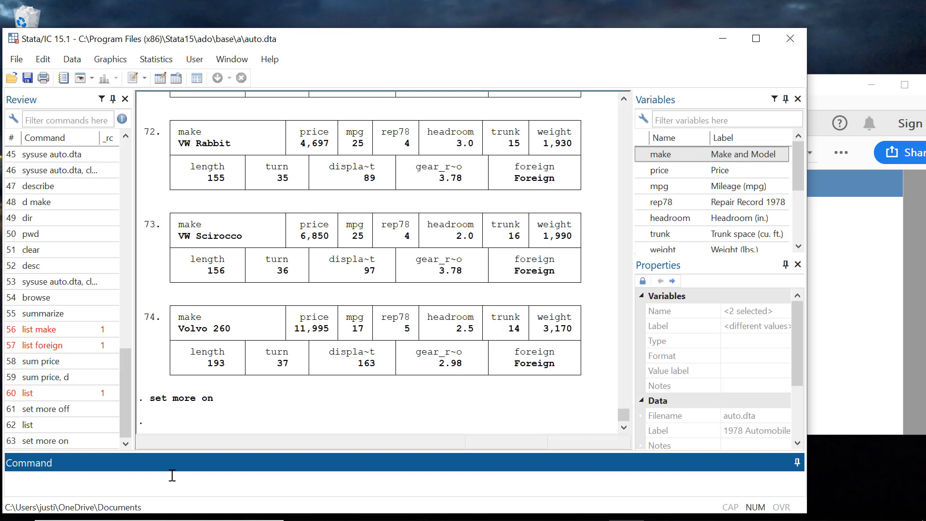
pyautogui.write('list prim')
pyautogui.press('BackSpace')
pyautogui.write('ce')
pyautogui.press('BackSpace')
pyautogui.press('BackSpace')
pyautogui.press('BackSpace')
pyautogui.press('BackSpace')
pyautogui.press('BackSpace')
pyautogui.press('BackSpace')
pyautogui.write('make price rep78')
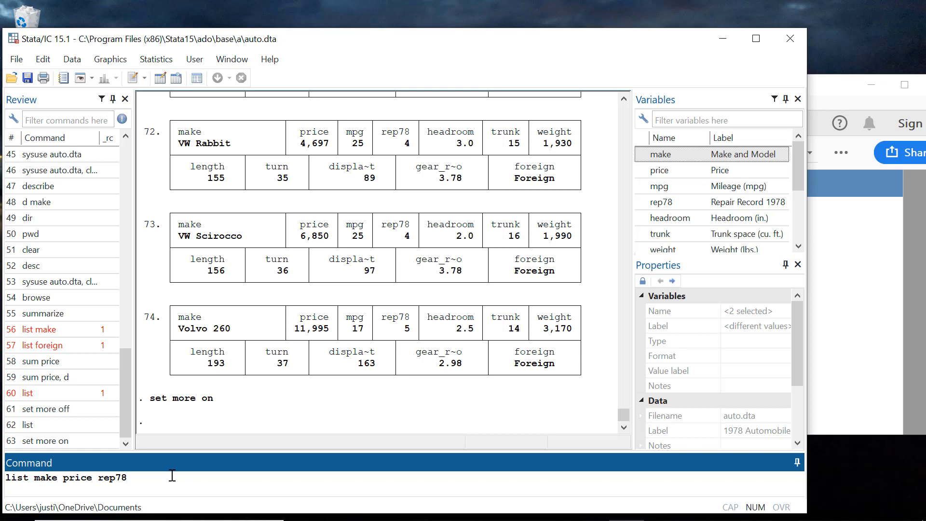
pyautogui.write(' kin')
pyautogui.press('BackSpace')
pyautogui.press('BackSpace')
pyautogui.press('BackSpace')
pyautogui.write('in 1/10')
pyautogui.press('Return')
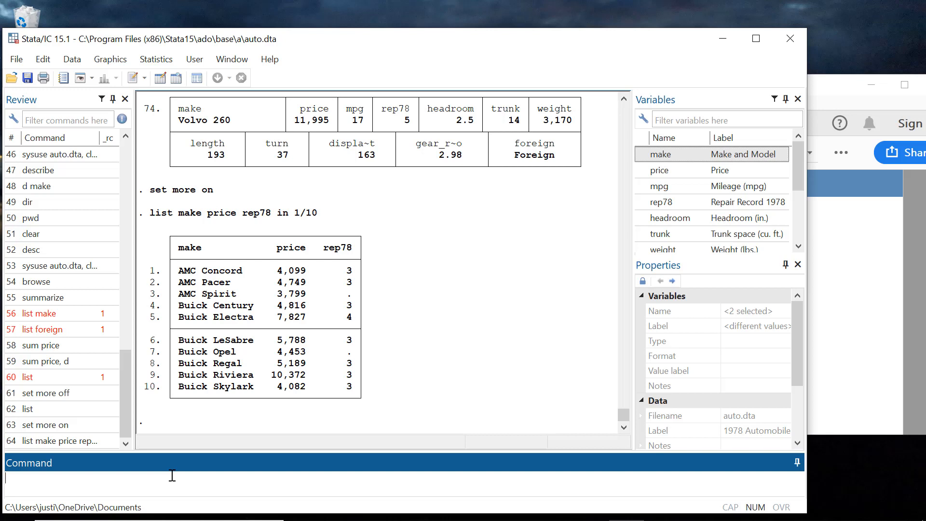
# Step: Reuse the previous list command with its range changed to in 11/20 and run it
pyautogui.press('pageup')
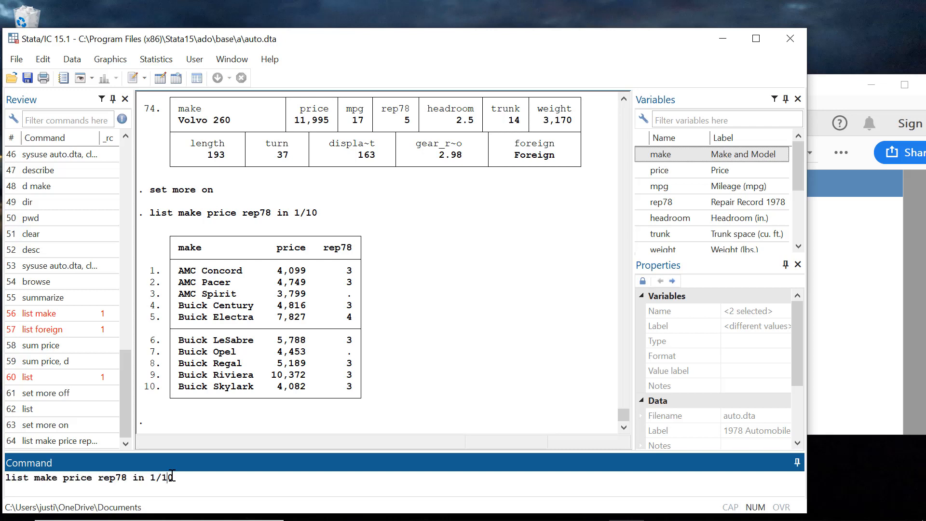
pyautogui.press('BackSpace')
pyautogui.write('2')
pyautogui.write('1')
pyautogui.press('Return')
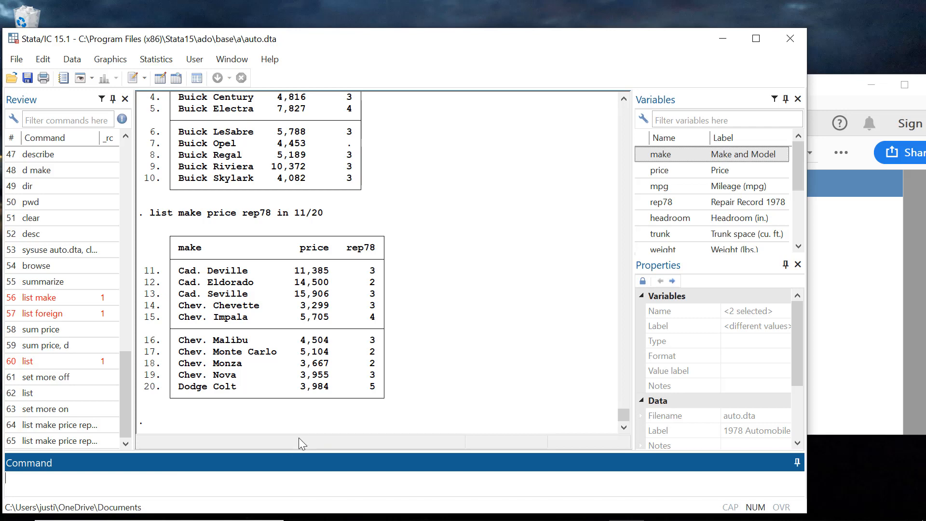
# Step: Advance the course slides one page and run list make price mpg in 1/10 in Stata
pyautogui.click(828, 358)
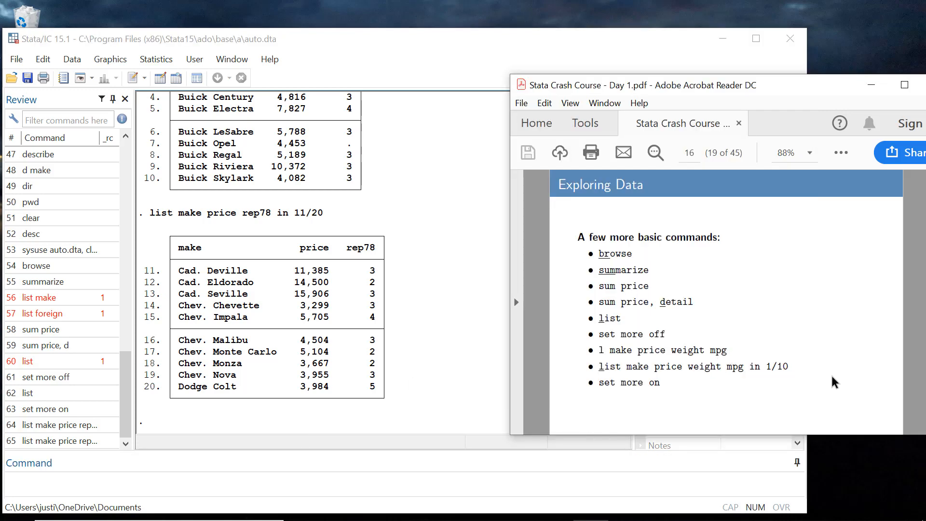
pyautogui.press('Right')
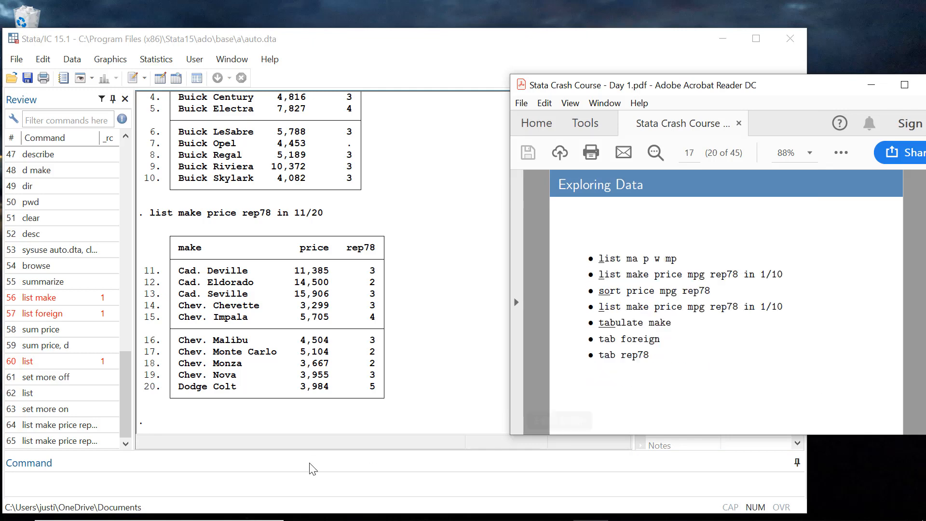
pyautogui.click(333, 479)
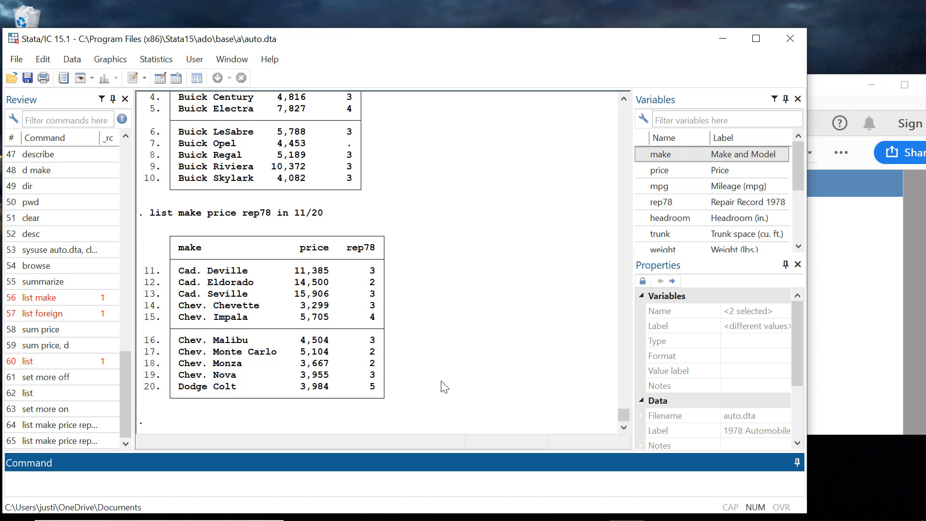
pyautogui.write('list make price mpg in 1/10')
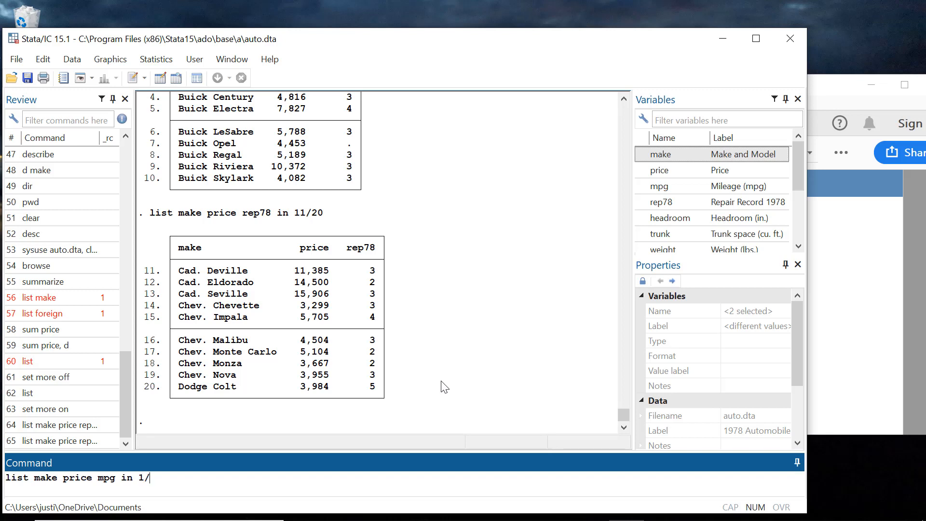
pyautogui.press('Return')
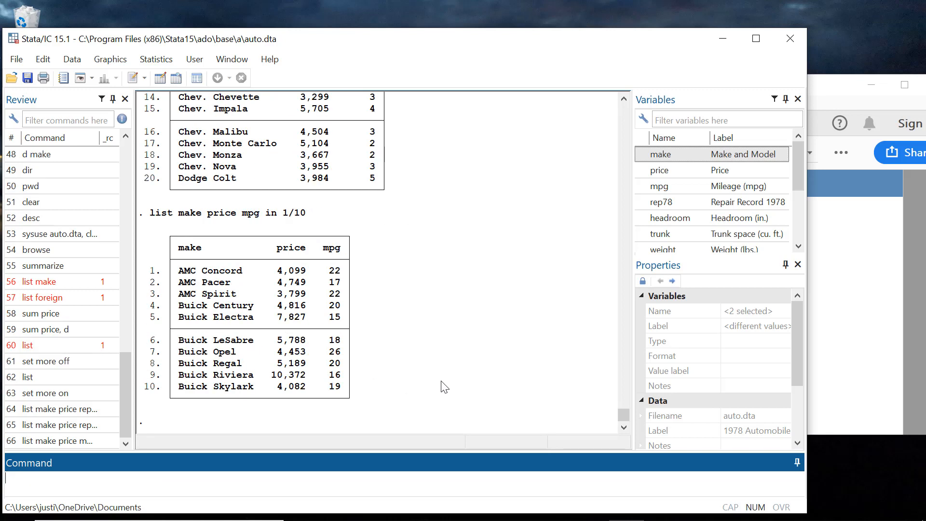
# Step: List make, price and mpg using the abbreviated names in list ma p mp, and break off the output after one page
pyautogui.write('list ma p mp')
pyautogui.press('Return')
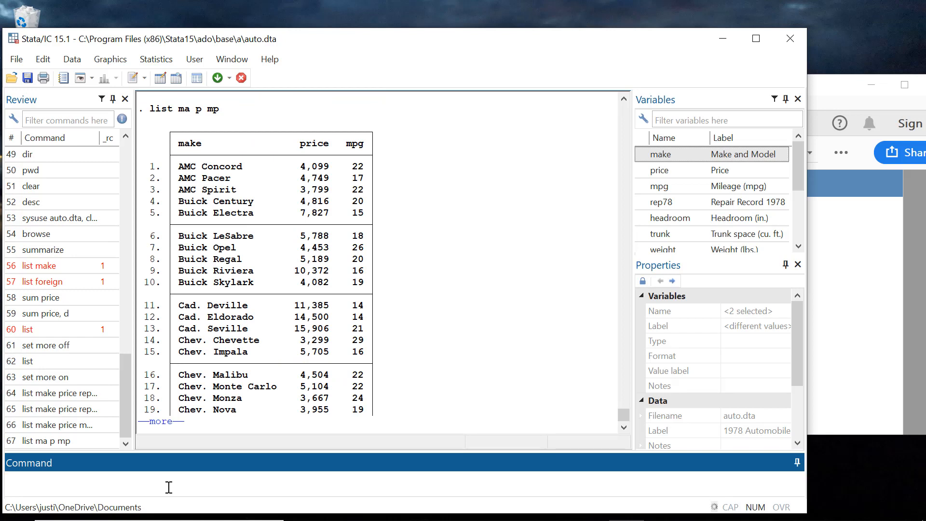
pyautogui.press('q')
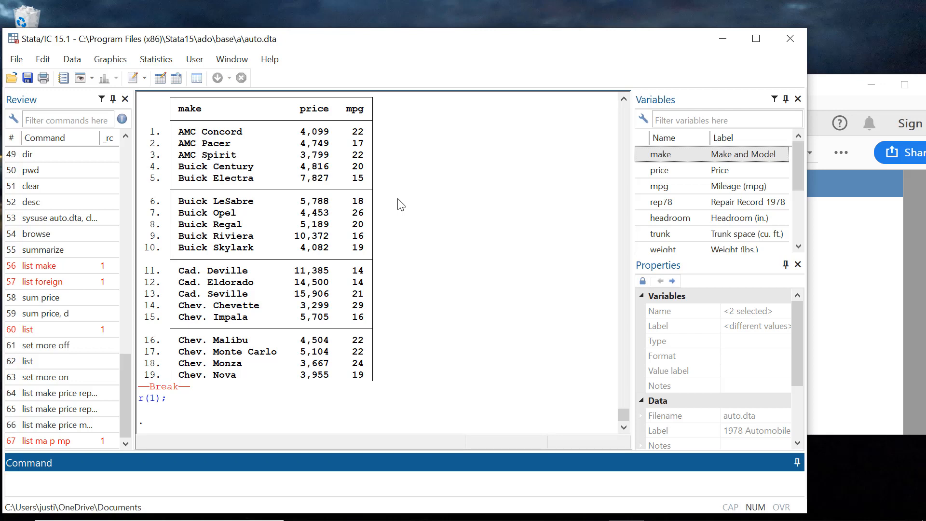
# Step: List every variable starting with m plus price using list m* pri, and break off the output after one page
pyautogui.write('list')
pyautogui.write('pri')
pyautogui.press('Return')
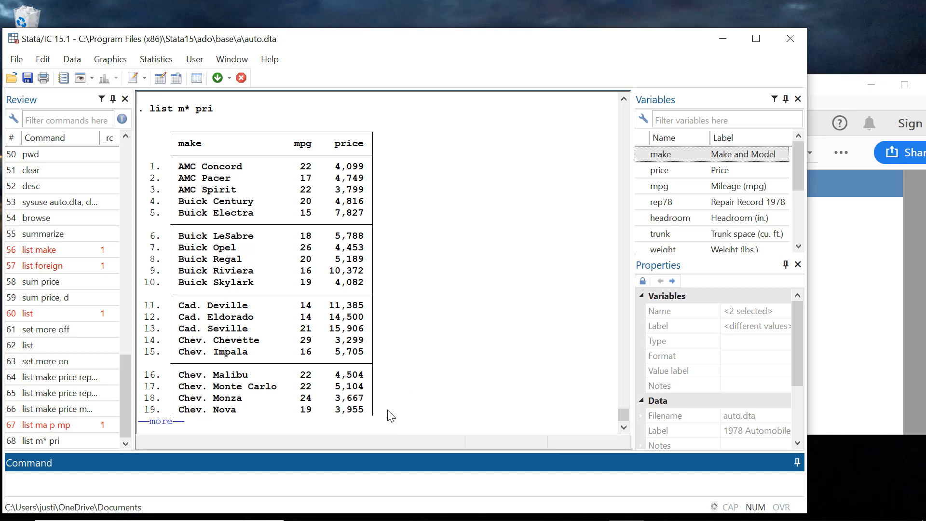
pyautogui.press('q')
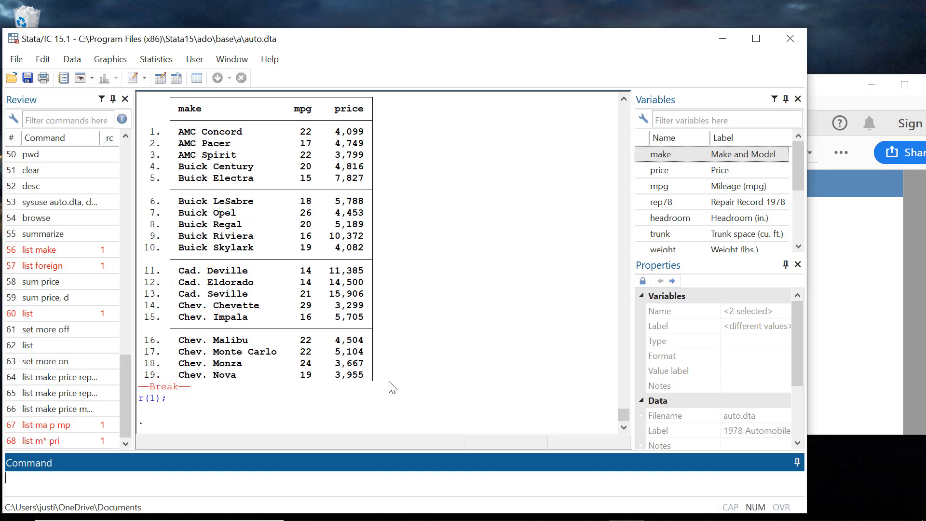
# Step: Check the sort command on the Exploring Data slide and the Sorted by entry in Stata's dataset properties
pyautogui.click(832, 311)
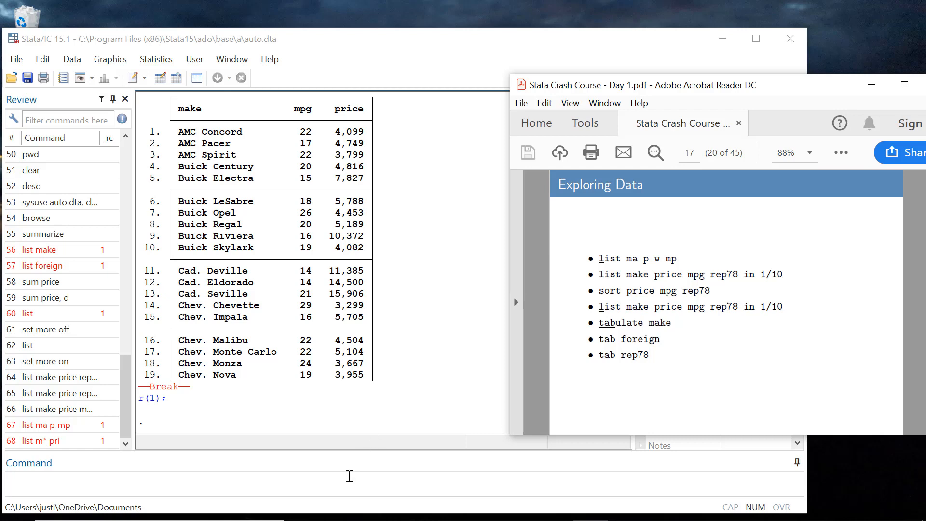
pyautogui.click(402, 382)
pyautogui.scroll(-2, 743, 424)
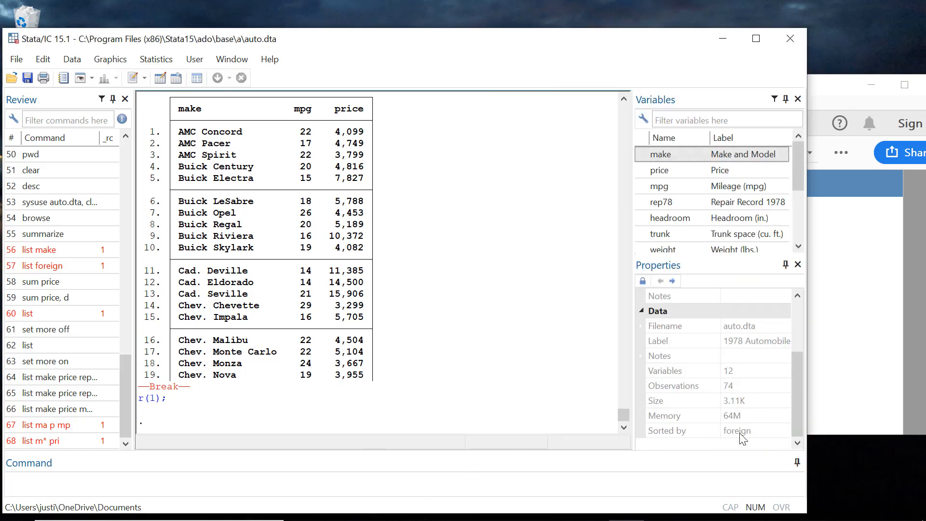
pyautogui.scroll(2, 743, 437)
pyautogui.click(833, 311)
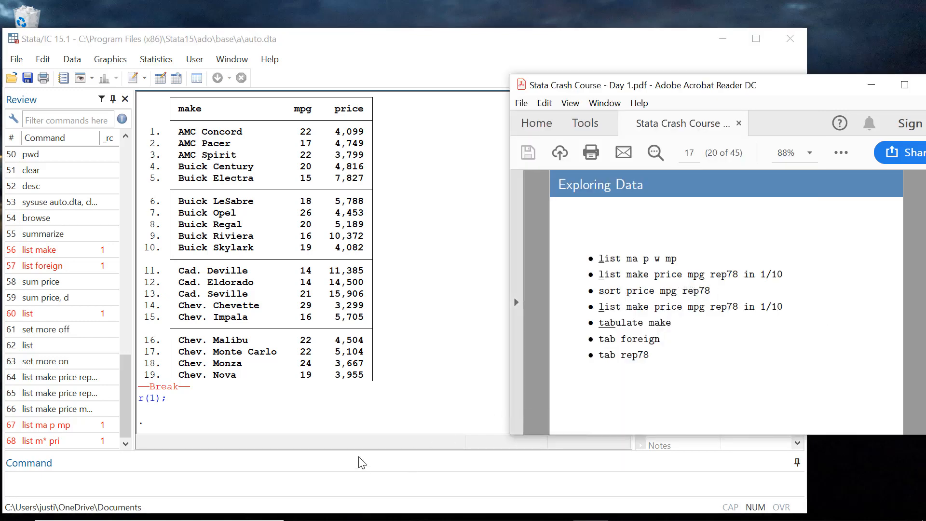
pyautogui.click(314, 485)
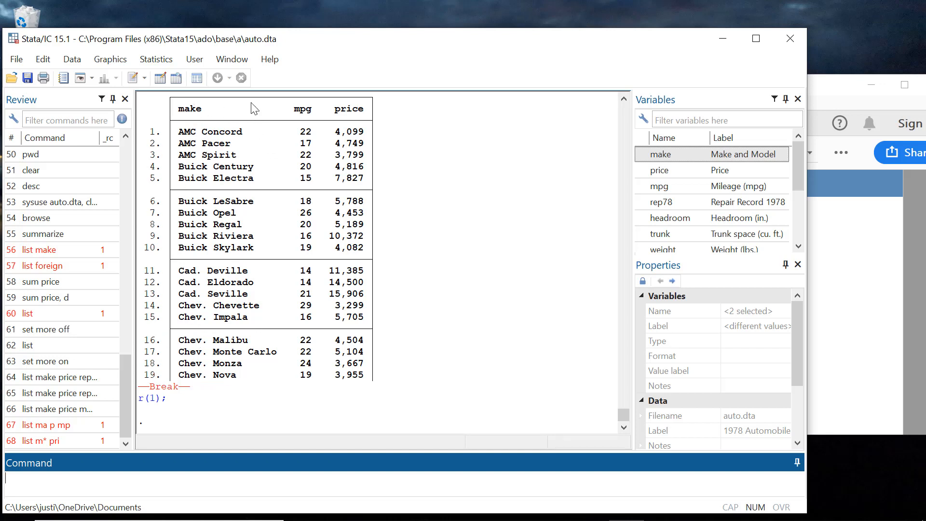
pyautogui.scroll(-3, 772, 381)
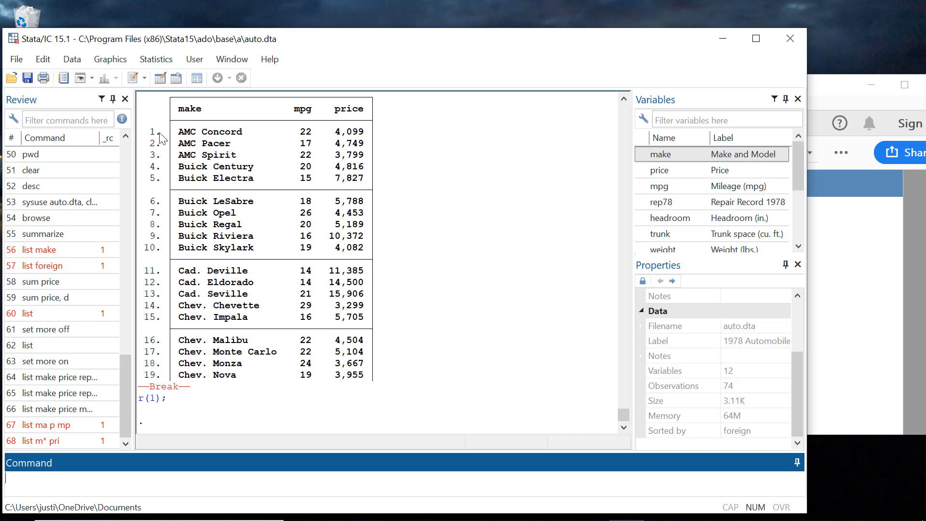
pyautogui.click(830, 289)
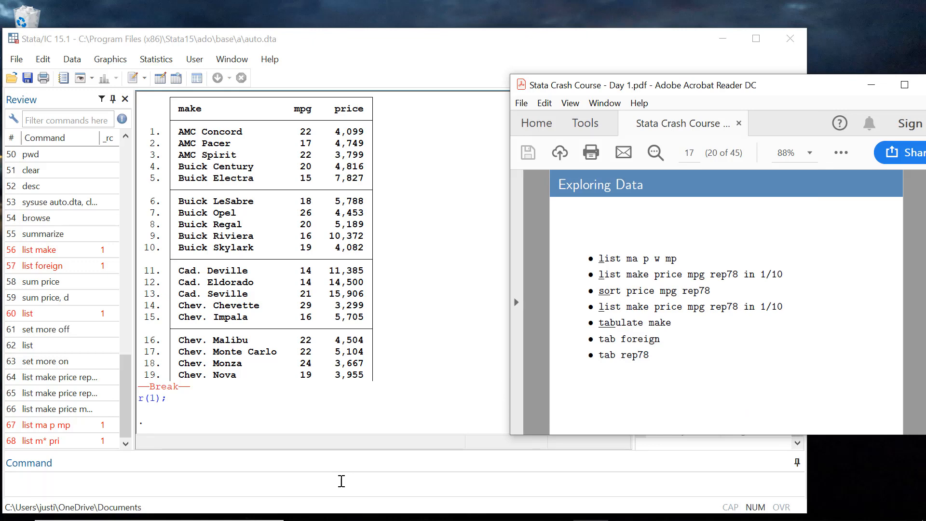
# Step: In Stata, run sort price mpg rep78 and list the result with list m* price rep78 in 1/20
pyautogui.click(331, 479)
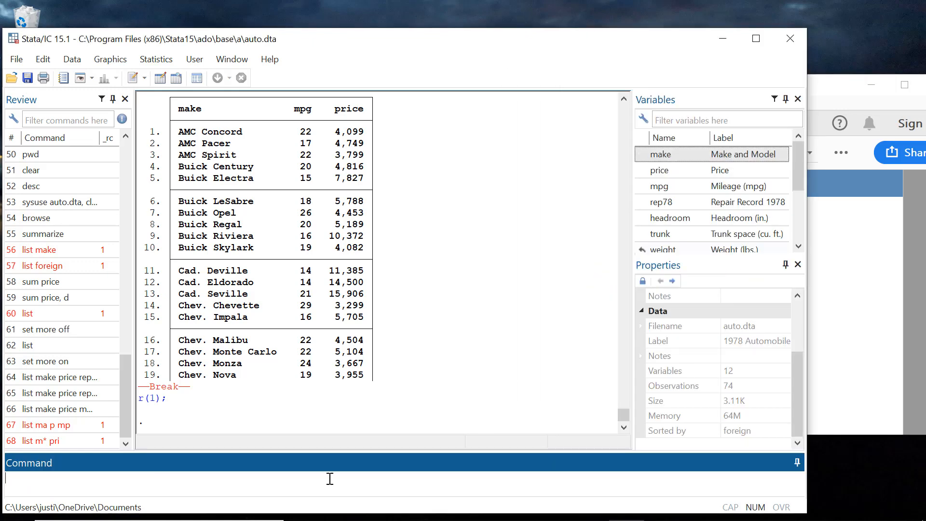
pyautogui.write('sort price mpg rep78')
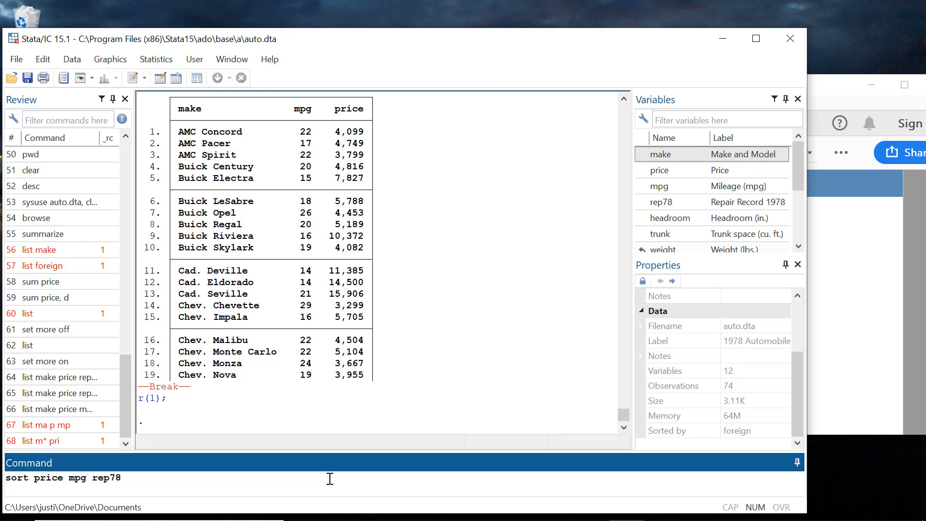
pyautogui.press('Return')
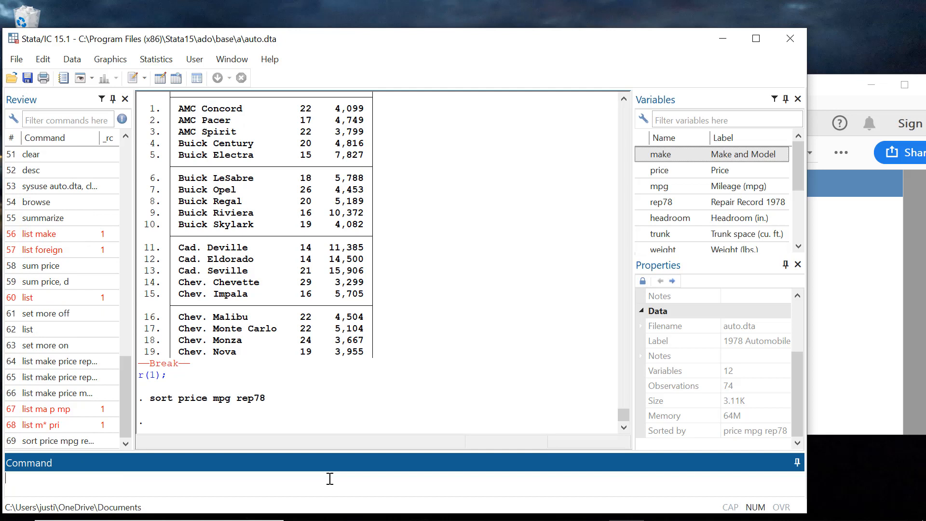
pyautogui.write('list m* price rep78 in 1/20')
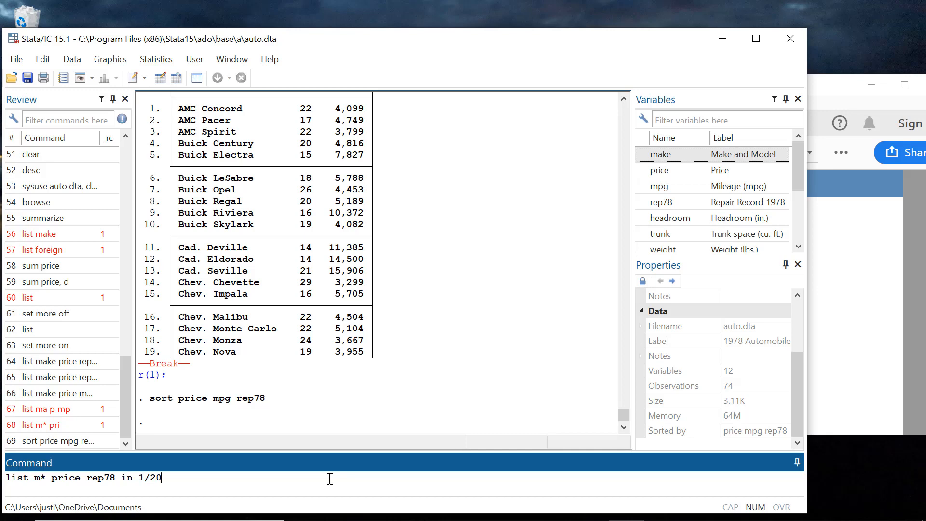
pyautogui.press('Return')
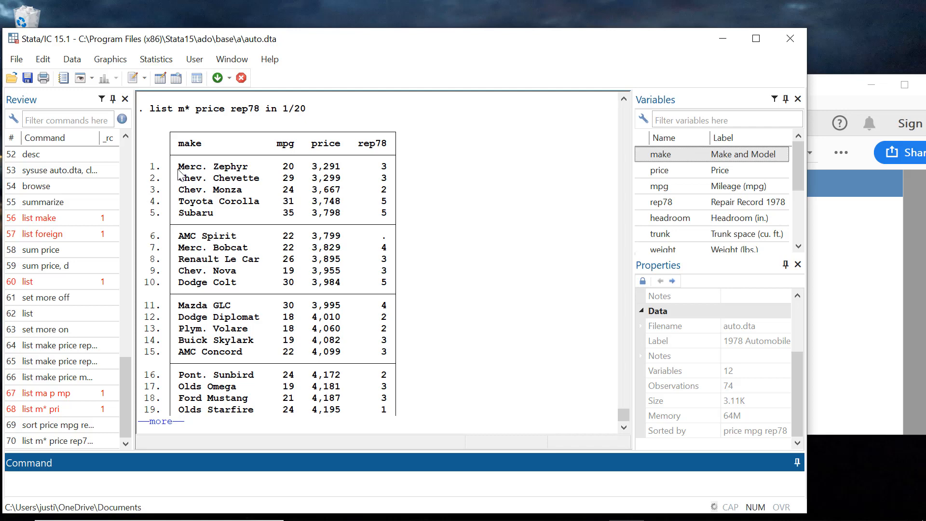
# Step: Compare the observation order in the list m* pri output with the sorted listing, and page to the end of the sorted listing
pyautogui.scroll(12, 181, 183)
pyautogui.scroll(-6, 182, 220)
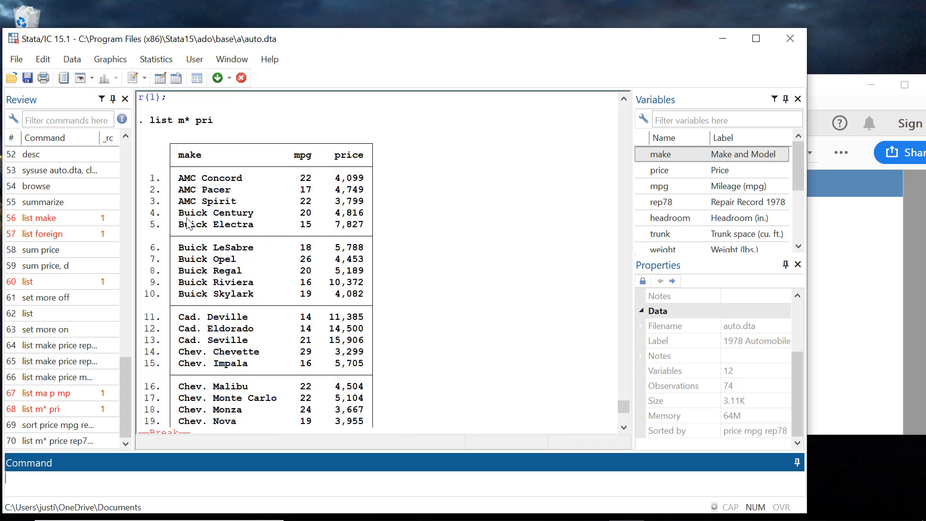
pyautogui.scroll(4, 190, 150)
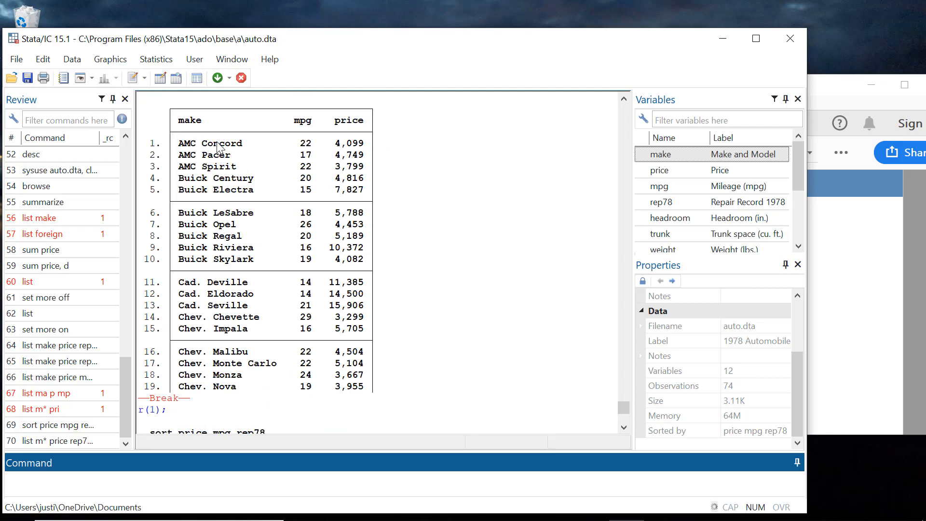
pyautogui.scroll(-9, 217, 199)
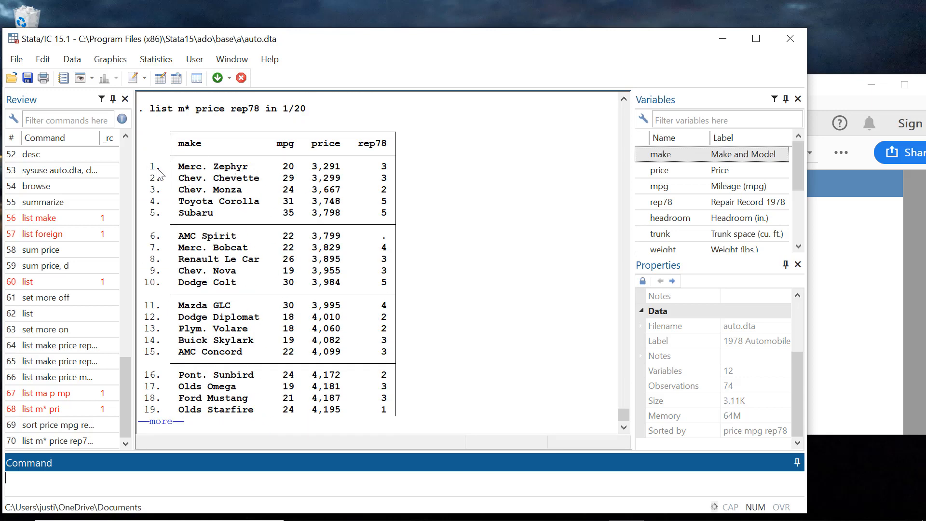
pyautogui.scroll(1, 326, 197)
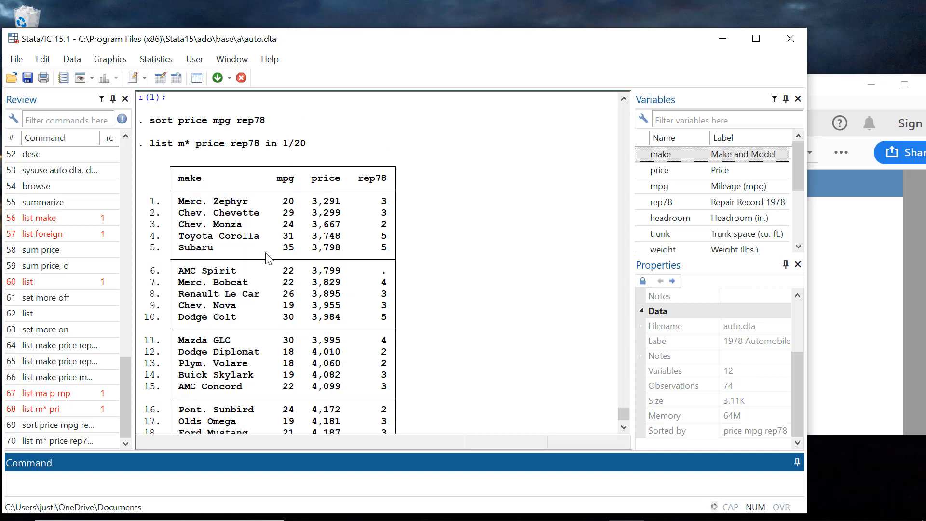
pyautogui.scroll(12, 269, 259)
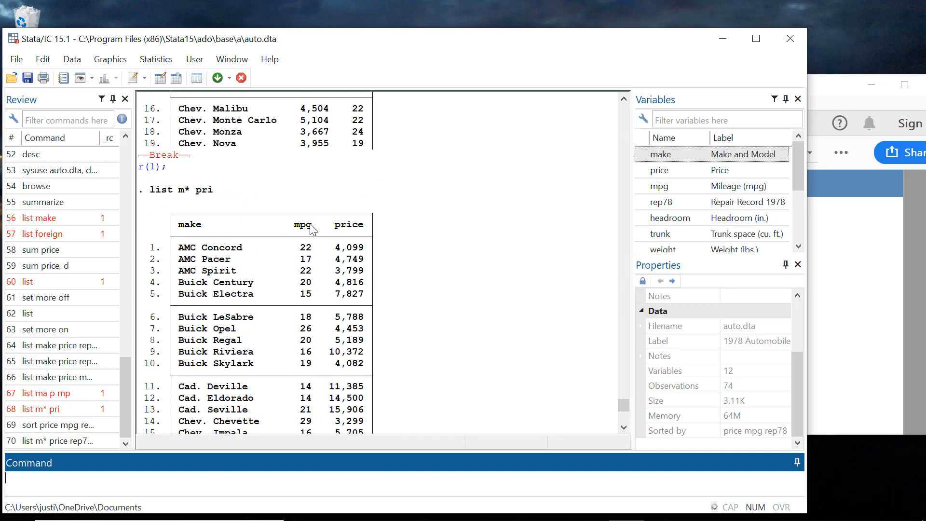
pyautogui.scroll(-7, 313, 230)
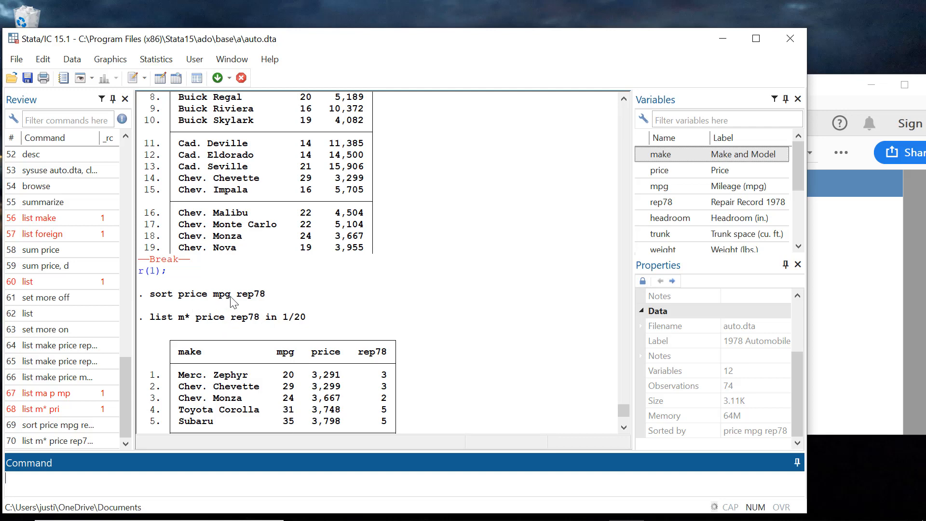
pyautogui.scroll(-4, 350, 292)
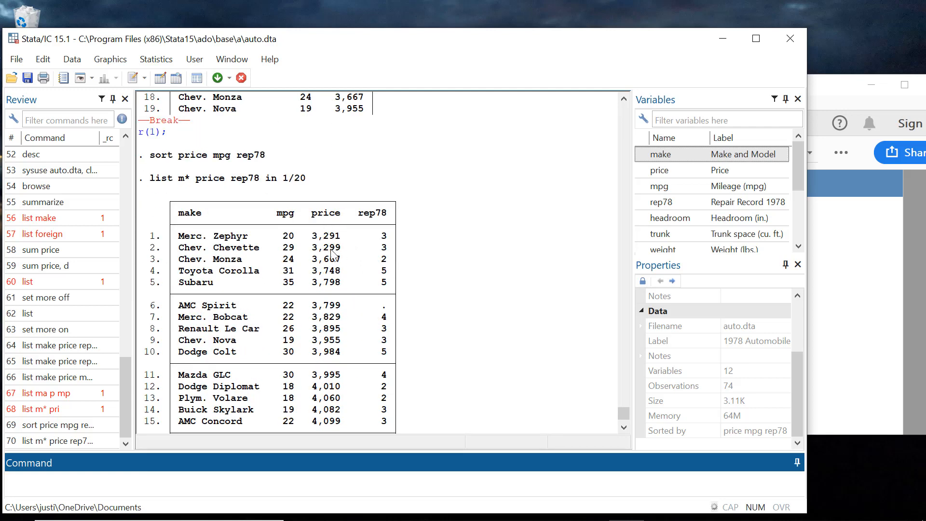
pyautogui.scroll(-1, 325, 326)
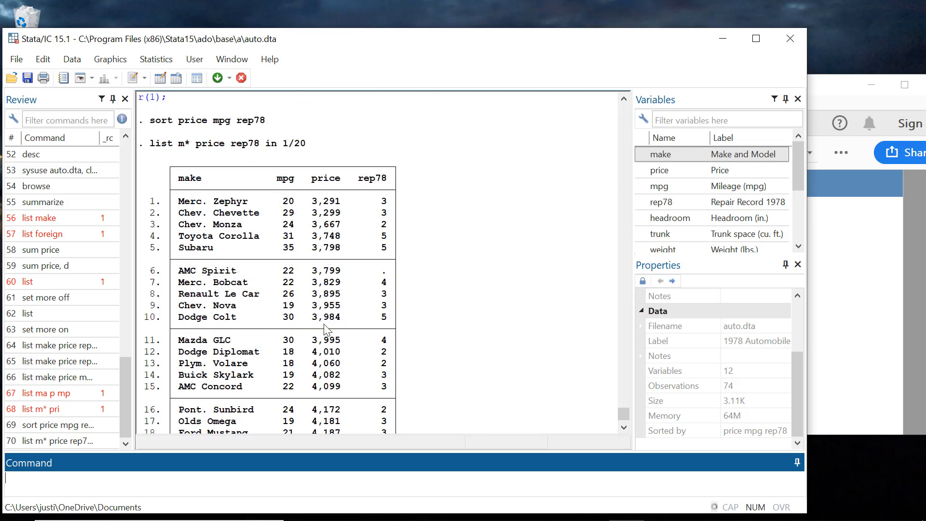
pyautogui.scroll(-1, 325, 328)
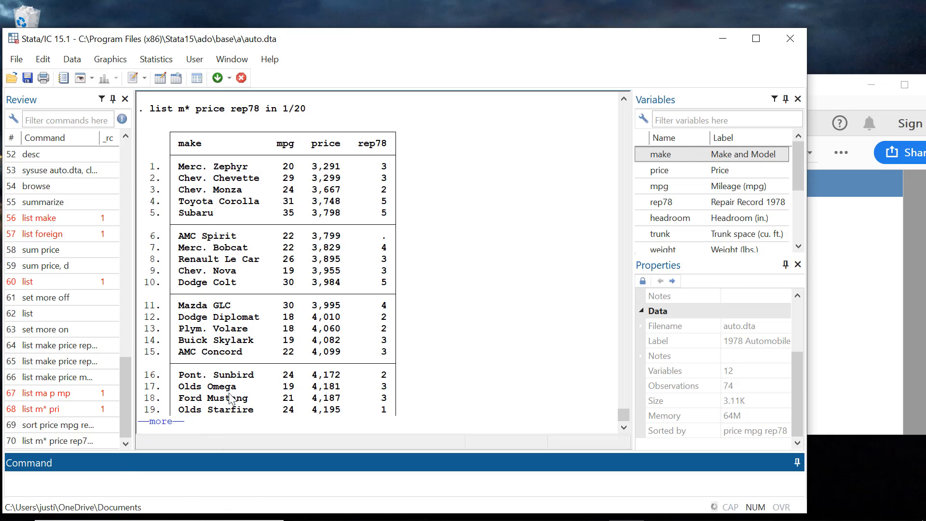
pyautogui.click(174, 421)
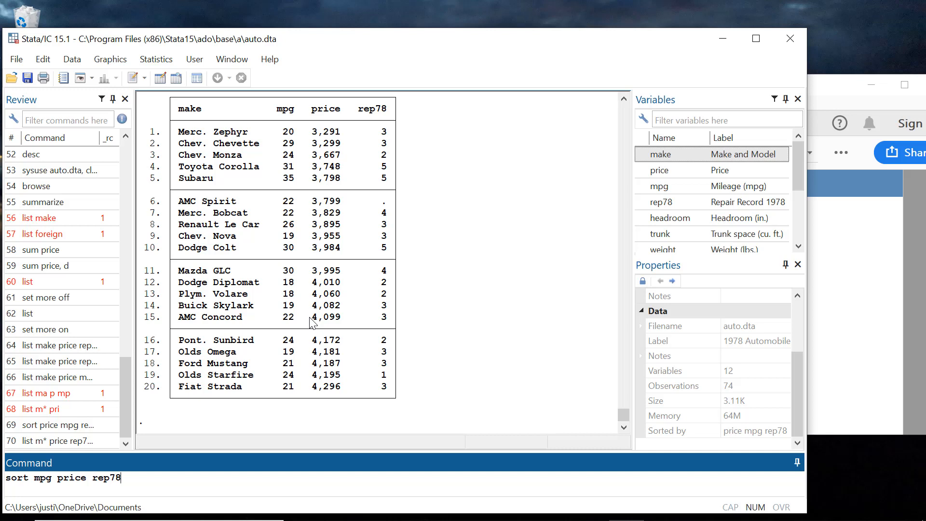
# Step: Re-sort the data with sort mpg price rep78 and run list m* price rep78 in 1/10
pyautogui.press('Return')
pyautogui.press('pageup')
pyautogui.press('pageup')
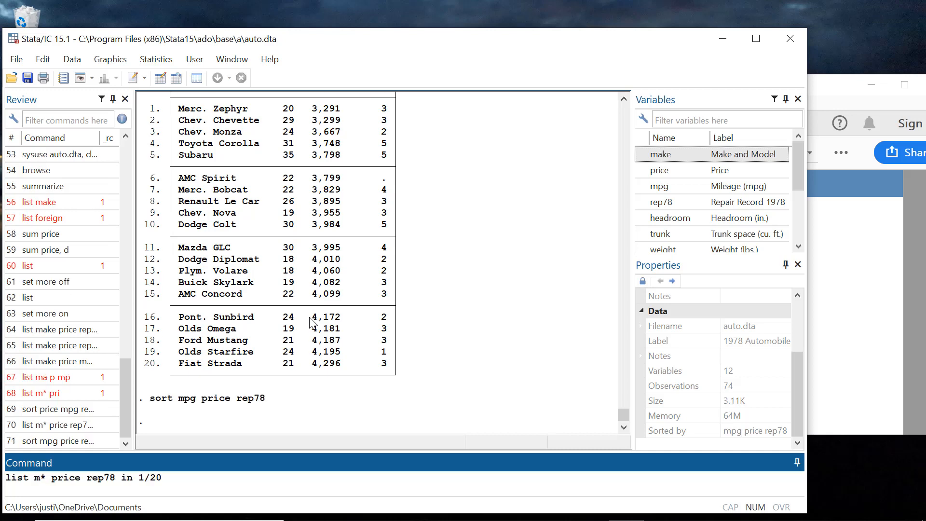
pyautogui.press('Return')
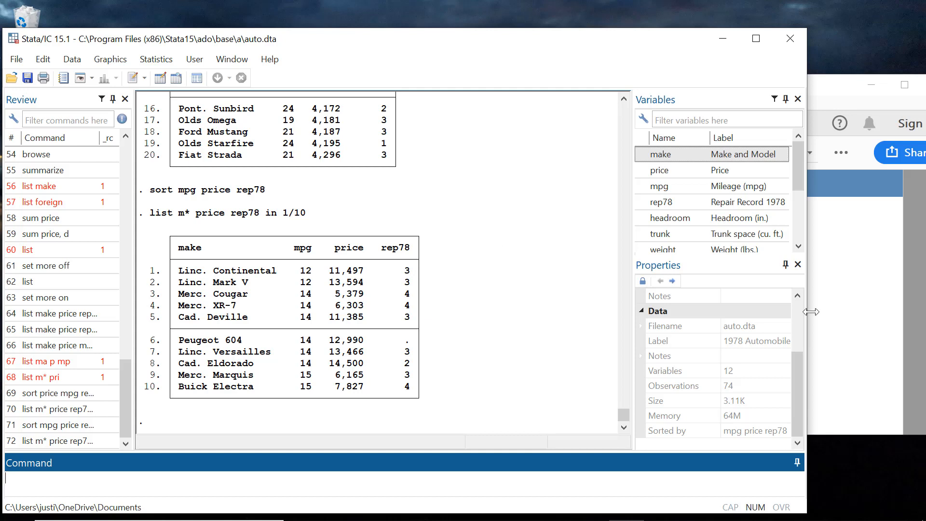
# Step: Check the tabulate commands on the course slide, run tab make in Stata and page through its full output
pyautogui.click(855, 355)
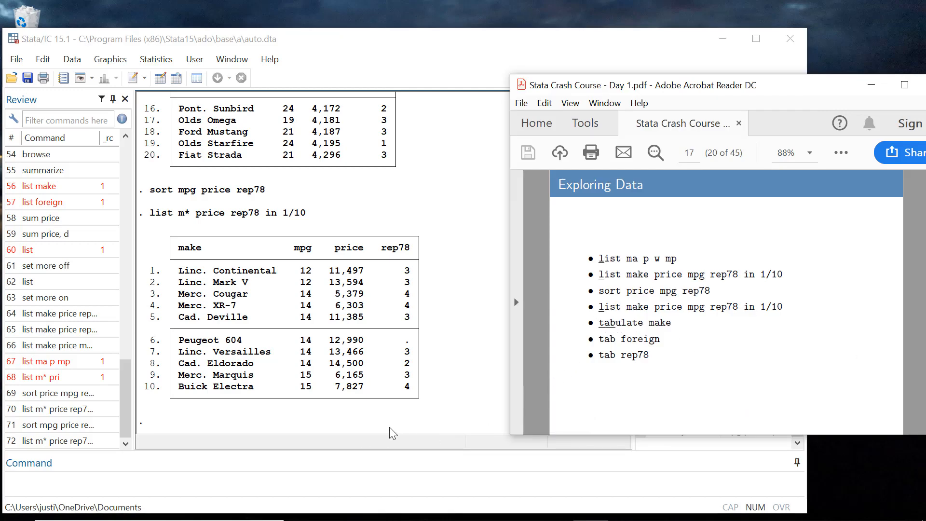
pyautogui.click(346, 460)
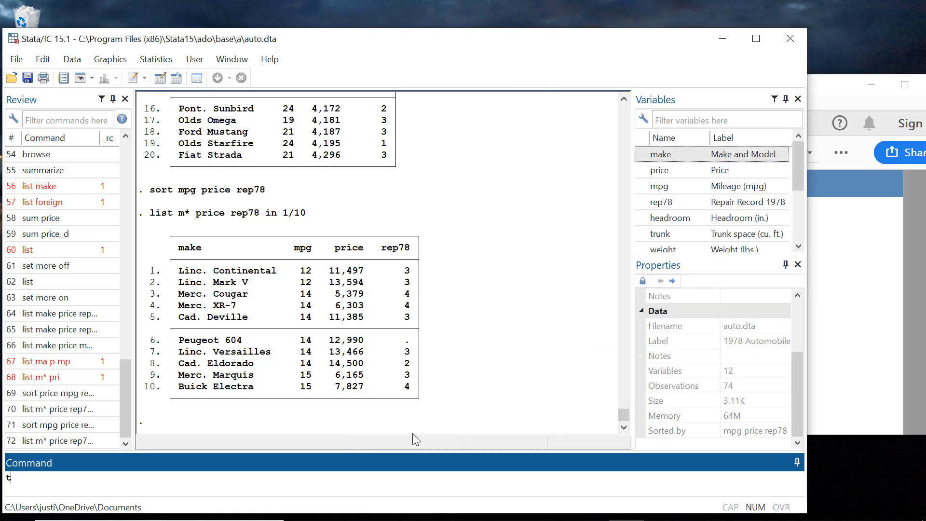
pyautogui.write('tab make')
pyautogui.press('Return')
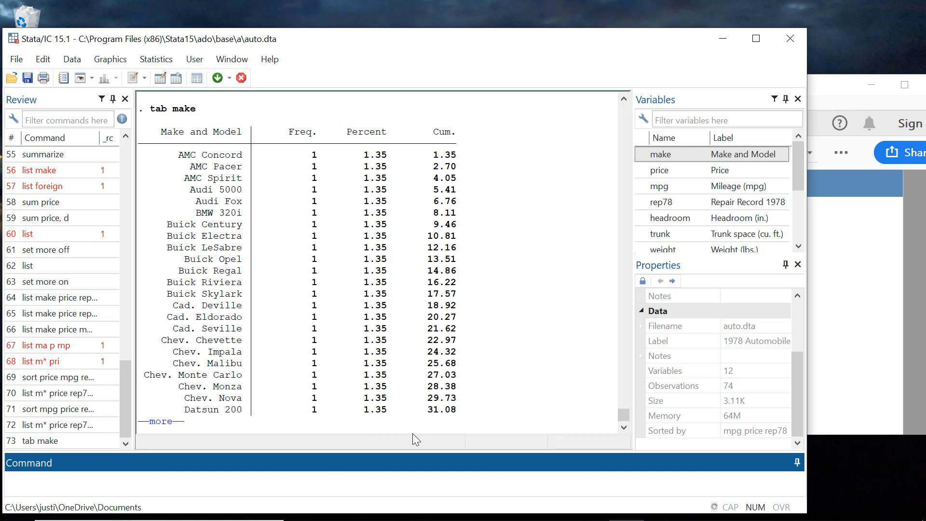
pyautogui.press('space')
pyautogui.press('space')
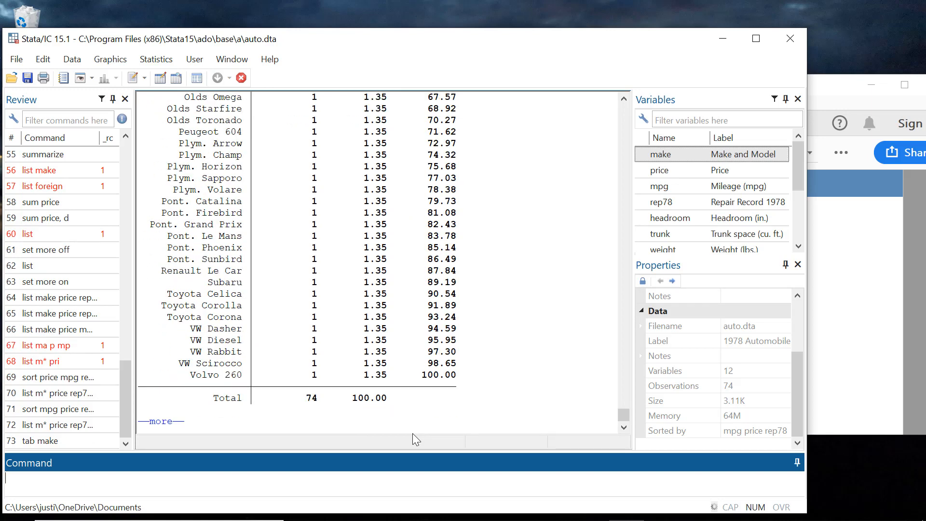
pyautogui.press('space')
# Step: Examine the frequency, percent and cumulative columns of the make table from its first row to the total
pyautogui.scroll(18, 314, 398)
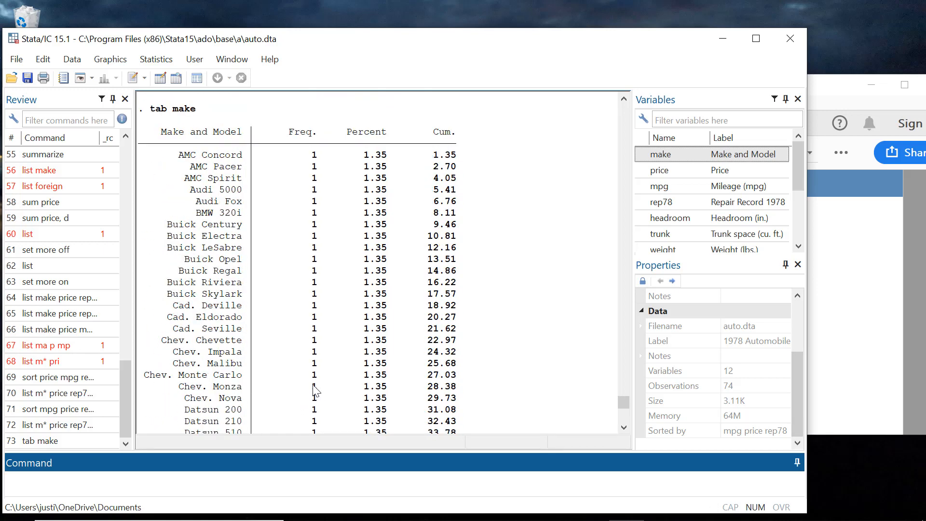
pyautogui.scroll(-9, 215, 159)
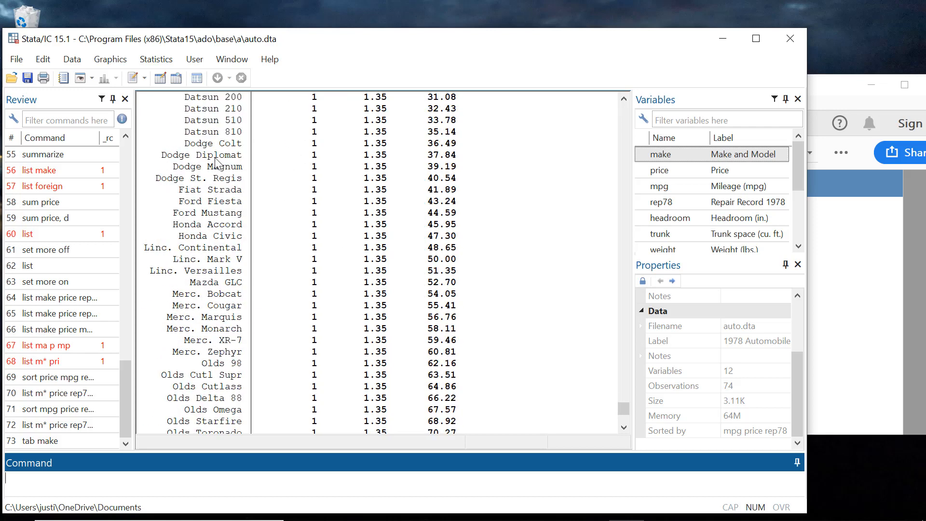
pyautogui.rightClick(215, 159)
pyautogui.click(206, 236)
pyautogui.scroll(-8, 207, 236)
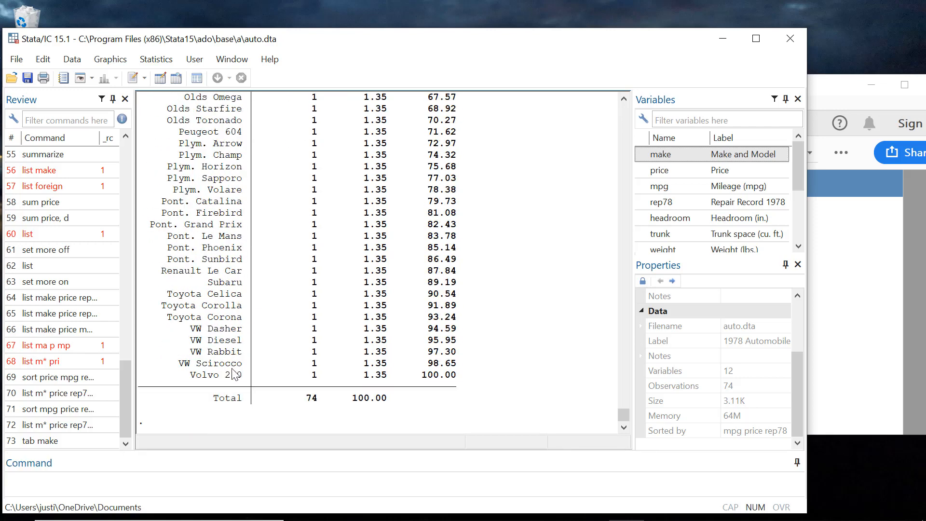
pyautogui.scroll(6, 220, 359)
pyautogui.scroll(12, 221, 360)
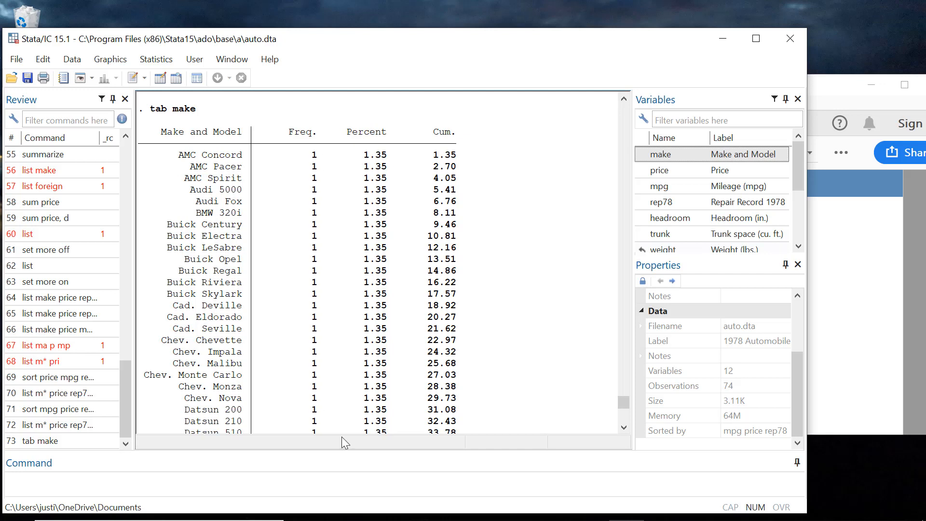
# Step: Calculate one car's share with di 1/75 and compare it with the Percent and Cum. columns of the make table
pyautogui.click(333, 481)
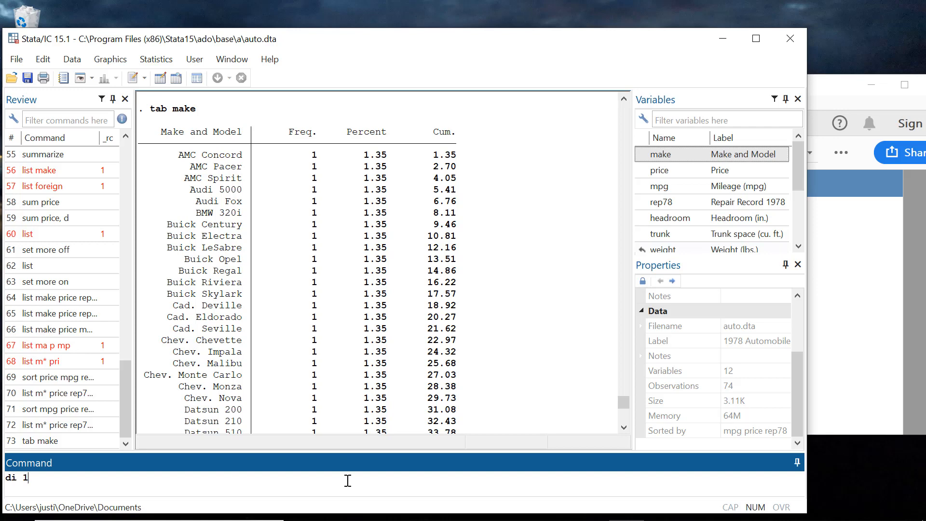
pyautogui.press('Return')
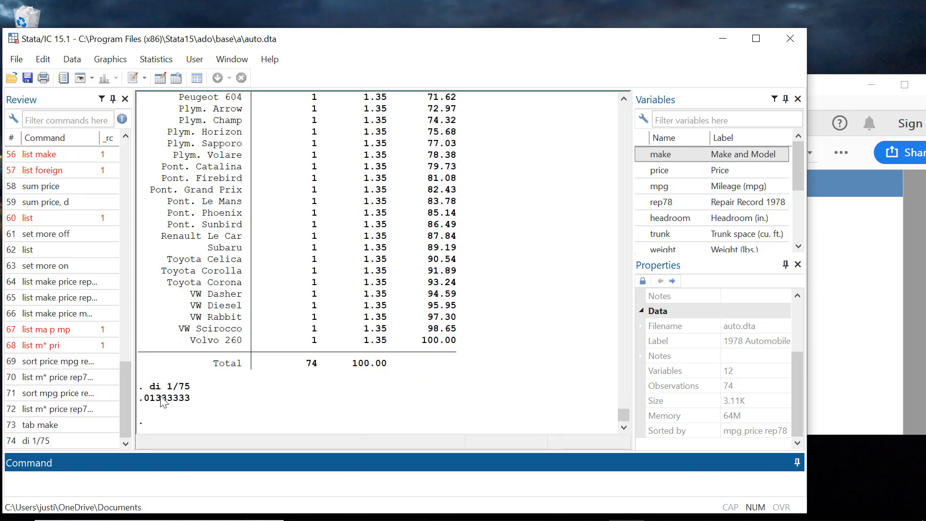
pyautogui.scroll(19, 357, 289)
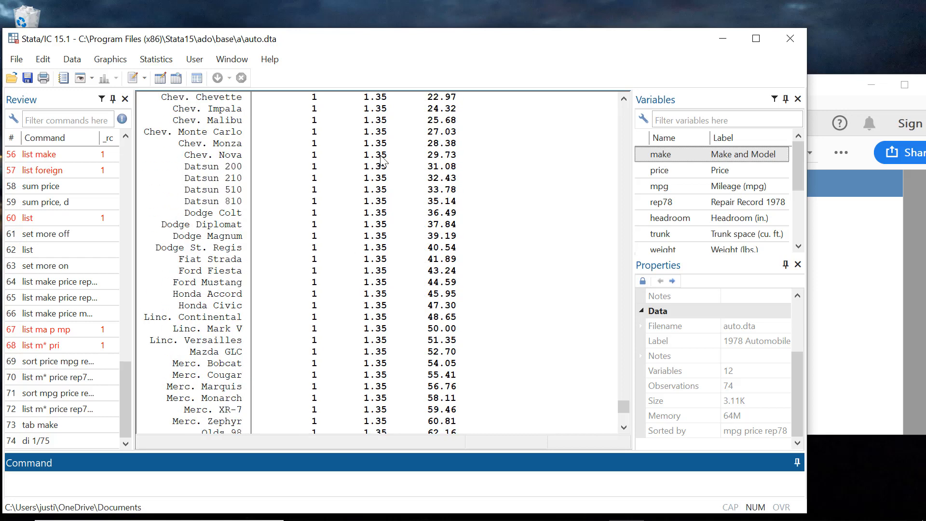
pyautogui.scroll(4, 376, 197)
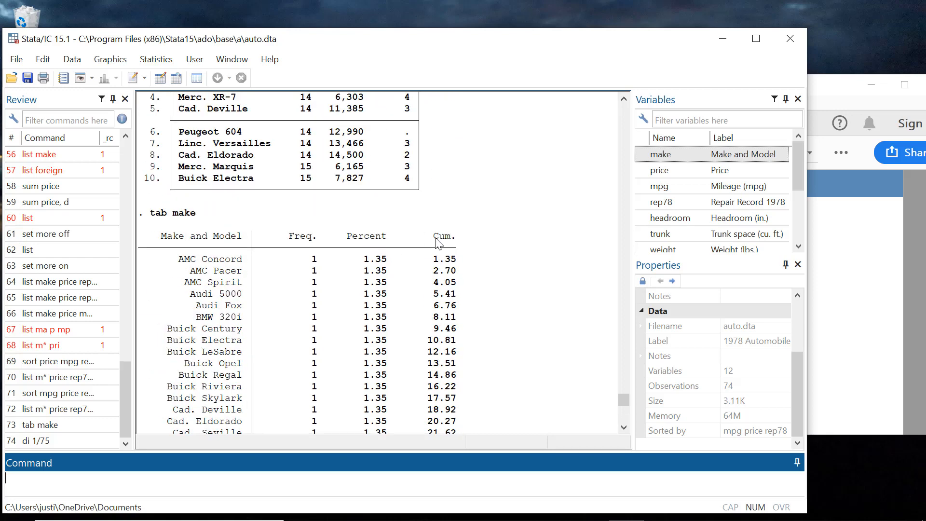
# Step: Check the cumulative column and total of the make table, and calculate one car's share with di 1/74
pyautogui.scroll(-2, 455, 249)
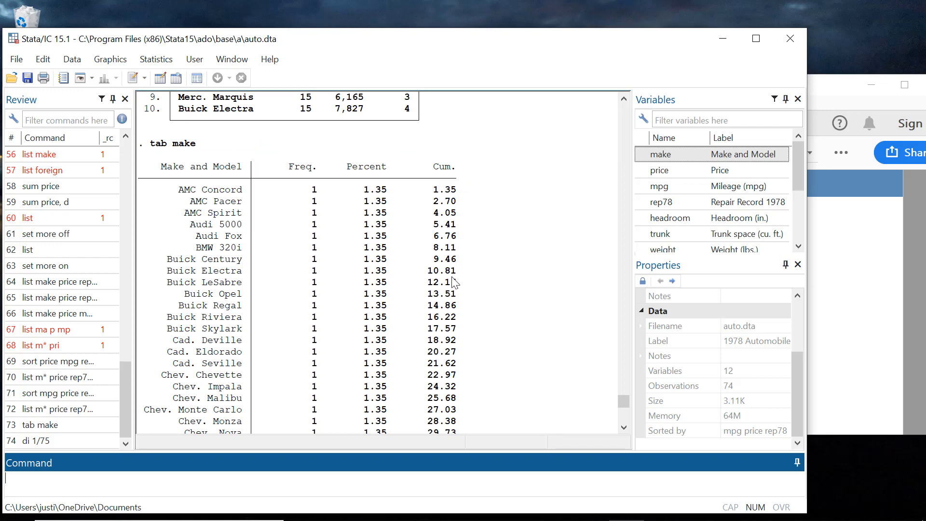
pyautogui.scroll(-14, 284, 357)
pyautogui.scroll(-5, 448, 413)
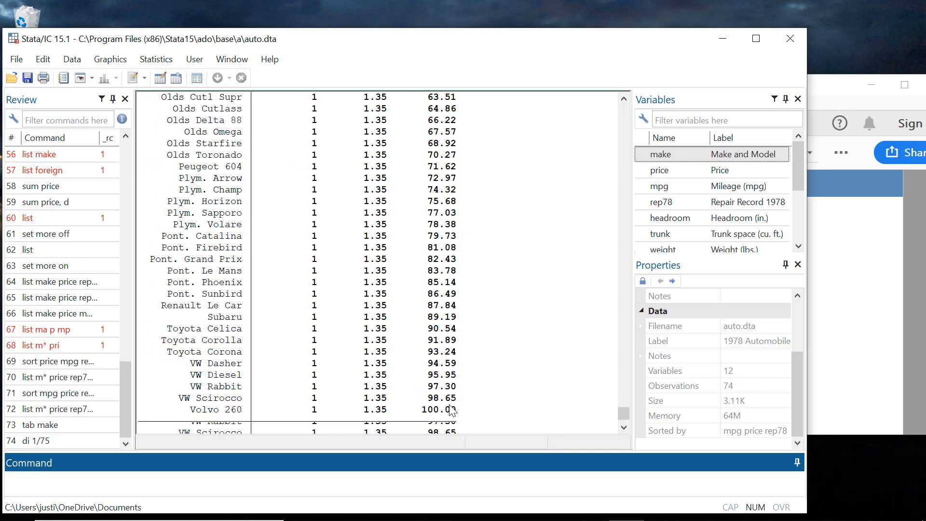
pyautogui.scroll(-1, 266, 381)
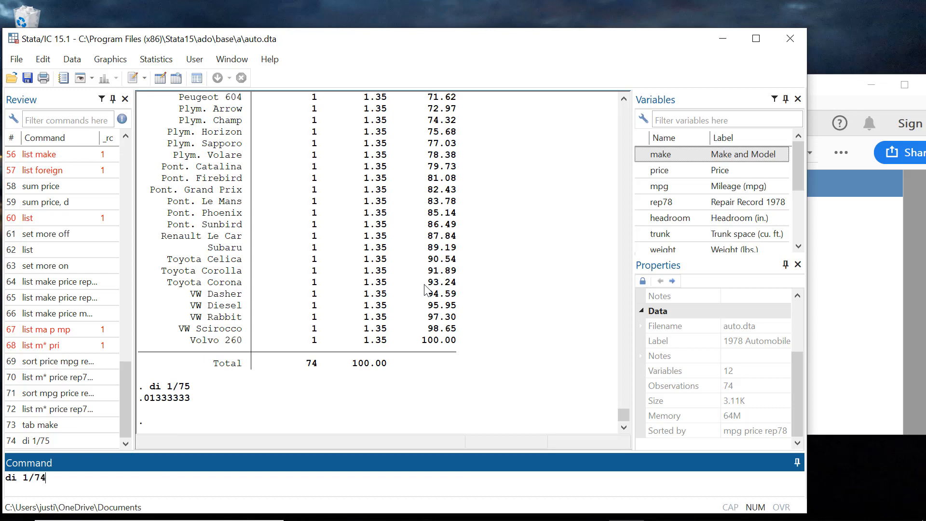
pyautogui.press('Return')
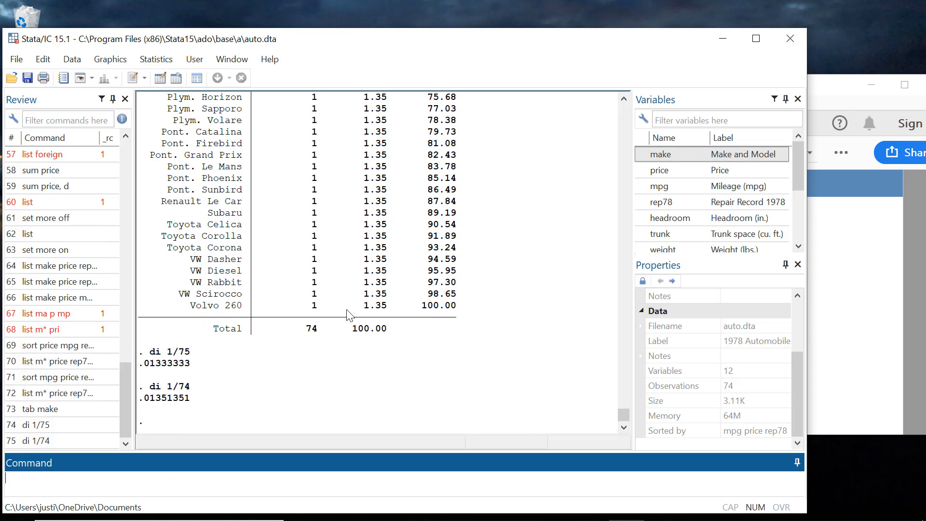
# Step: Run tab foreign to produce a frequency table of car type
pyautogui.click(860, 325)
pyautogui.click(385, 462)
pyautogui.write('tab foreign')
pyautogui.press('Return')
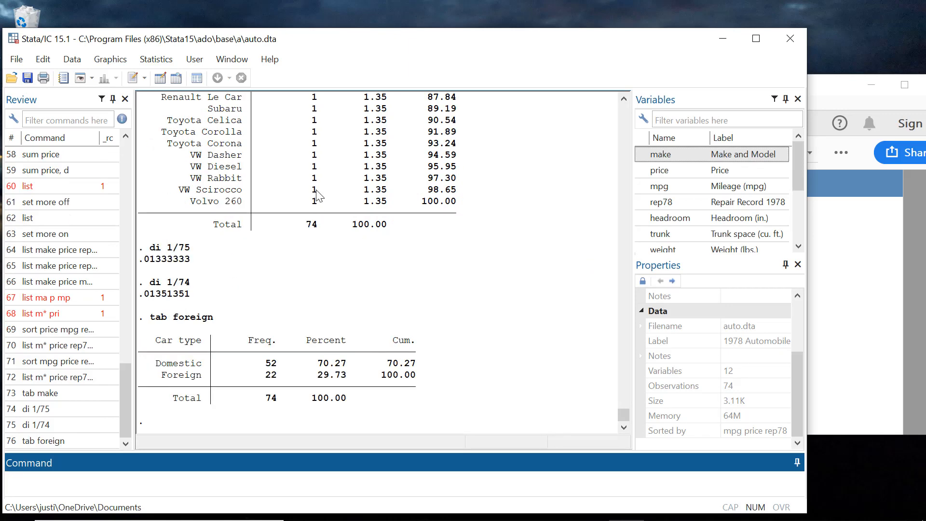
# Step: Compare the long make table with the car type table and highlight the Domestic frequency
pyautogui.scroll(20, 317, 194)
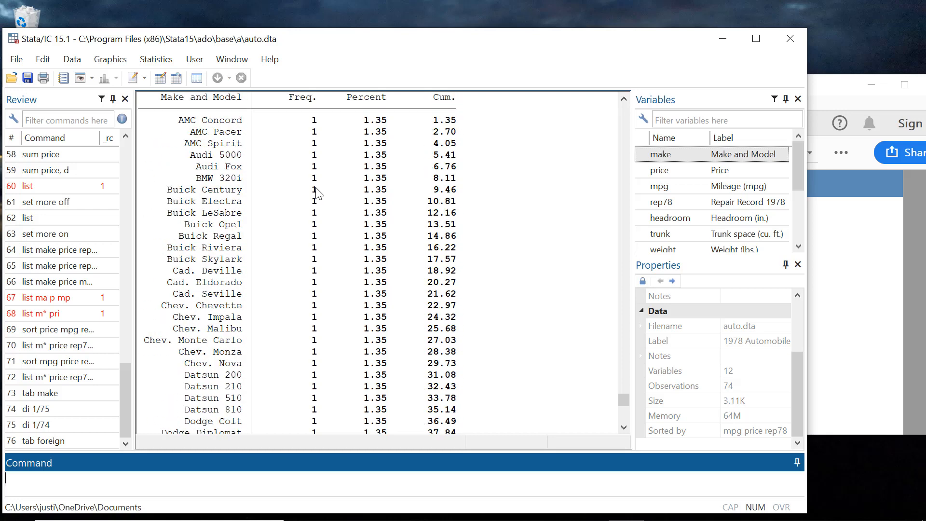
pyautogui.scroll(-18, 240, 145)
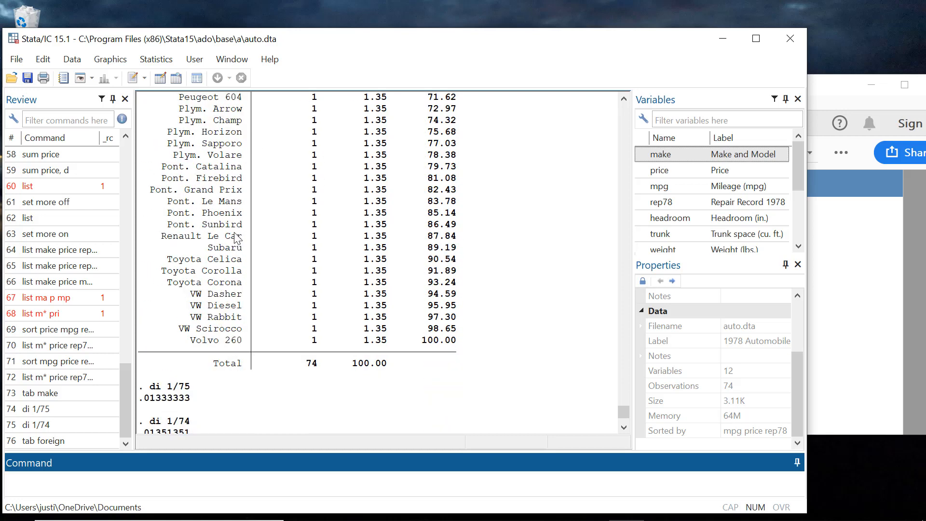
pyautogui.scroll(-4, 236, 238)
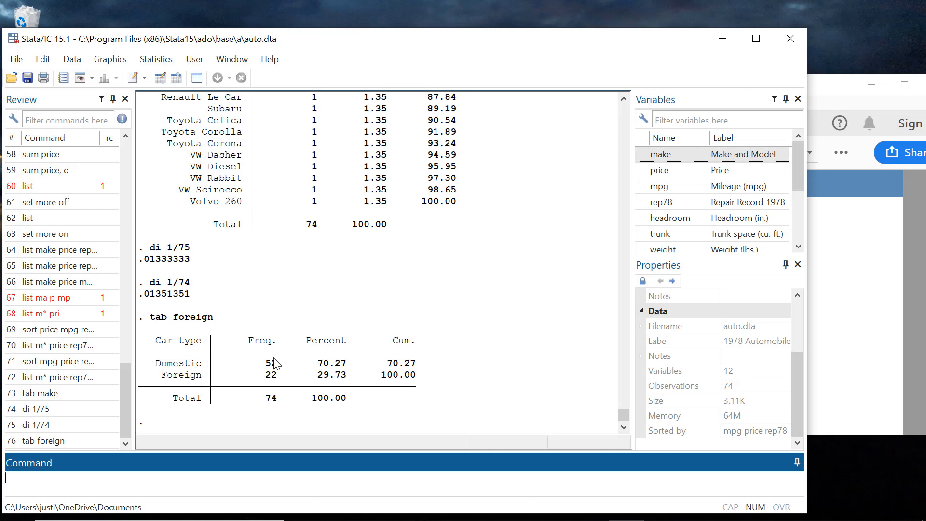
pyautogui.moveTo(278, 362); pyautogui.dragTo(266, 366)
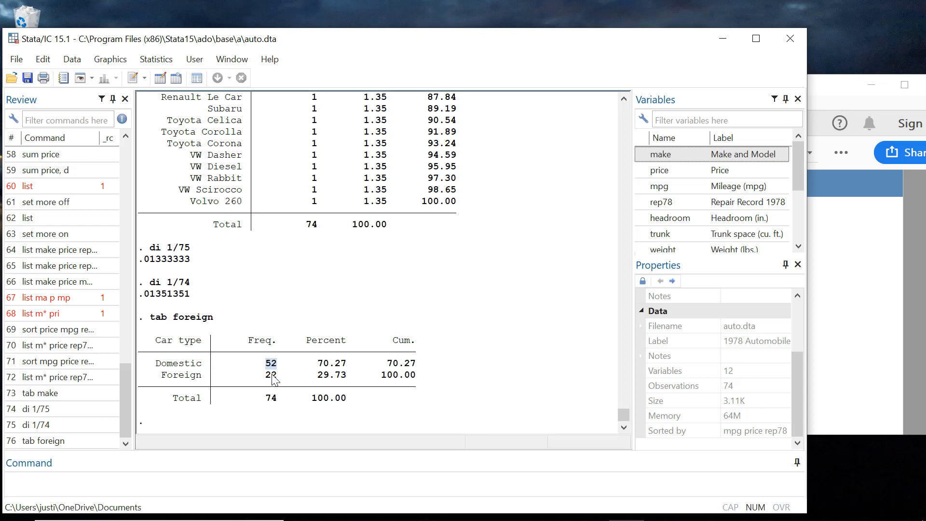
# Step: Describe the foreign variable with desc for and summarize it with sum foreign
pyautogui.click(826, 356)
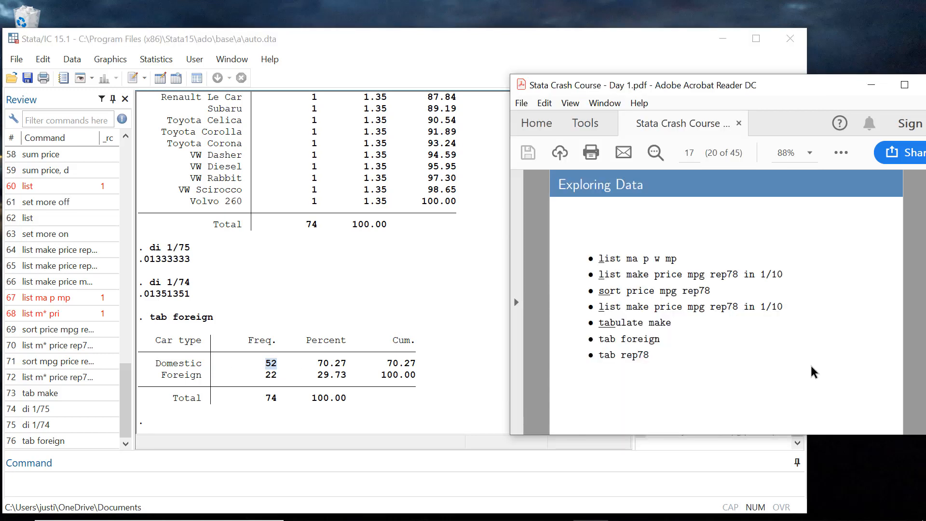
pyautogui.click(315, 347)
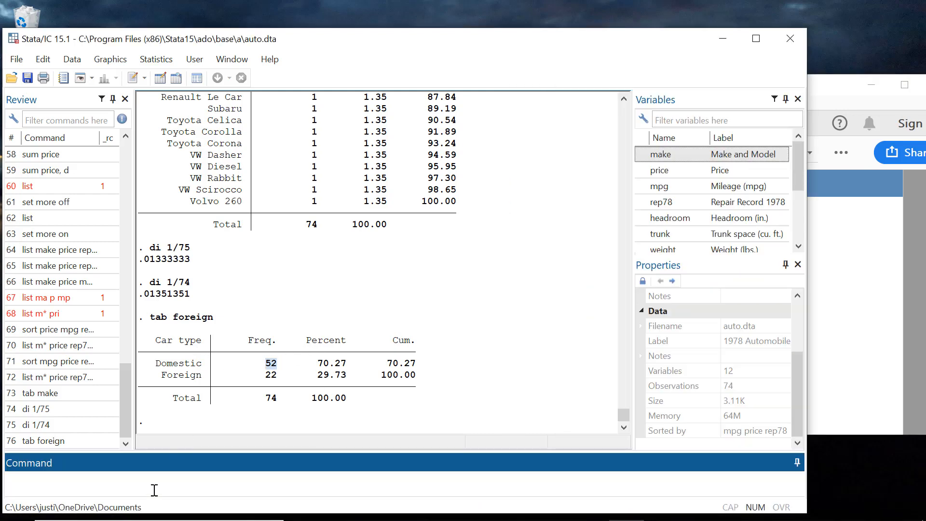
pyautogui.write('desc for')
pyautogui.press('Return')
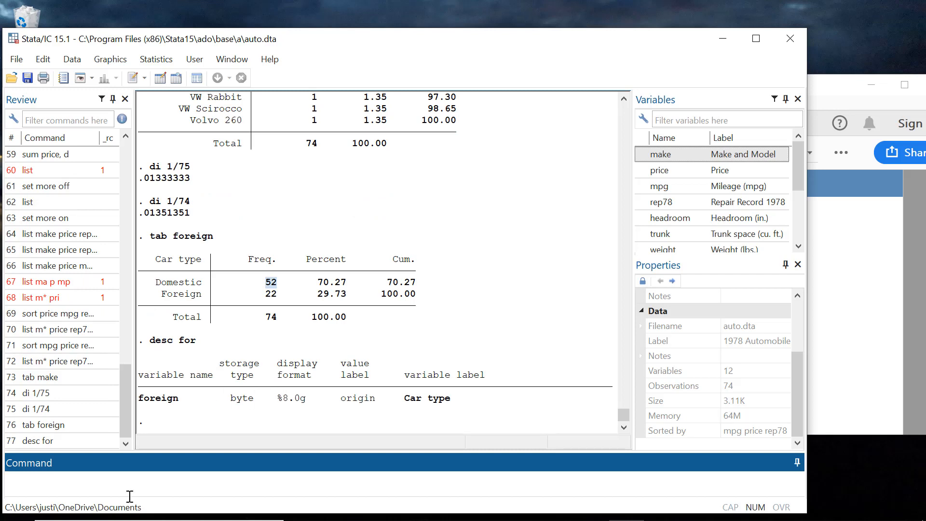
pyautogui.write('sum foreign')
pyautogui.press('Return')
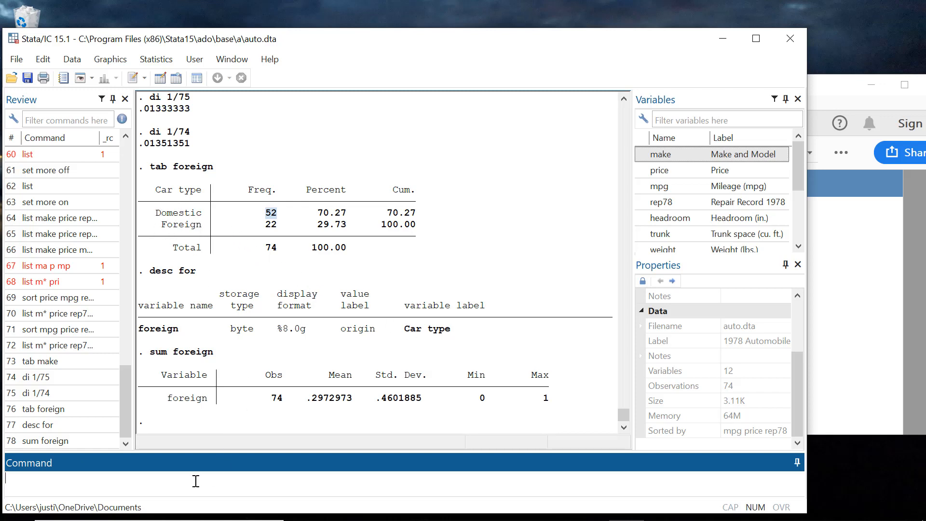
# Step: Tabulate car type with tab for, and repeat it with numeric codes using tab for, nolabel
pyautogui.write('tab for')
pyautogui.press('Return')
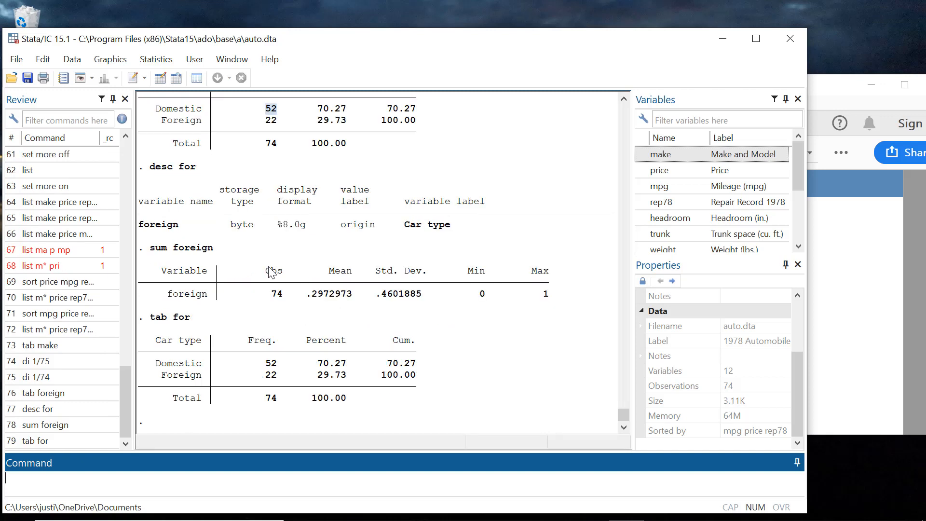
pyautogui.write('tab for, nolabel')
pyautogui.press('Return')
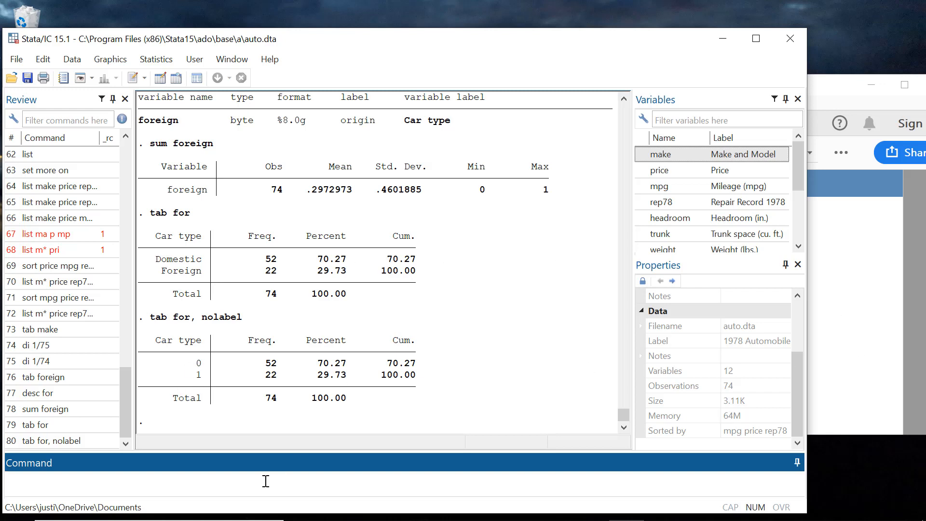
# Step: Run tab rep78 for the repair record frequencies and bring up the next Exploring Data slide in the course PDF
pyautogui.write('tab rep78')
pyautogui.press('Return')
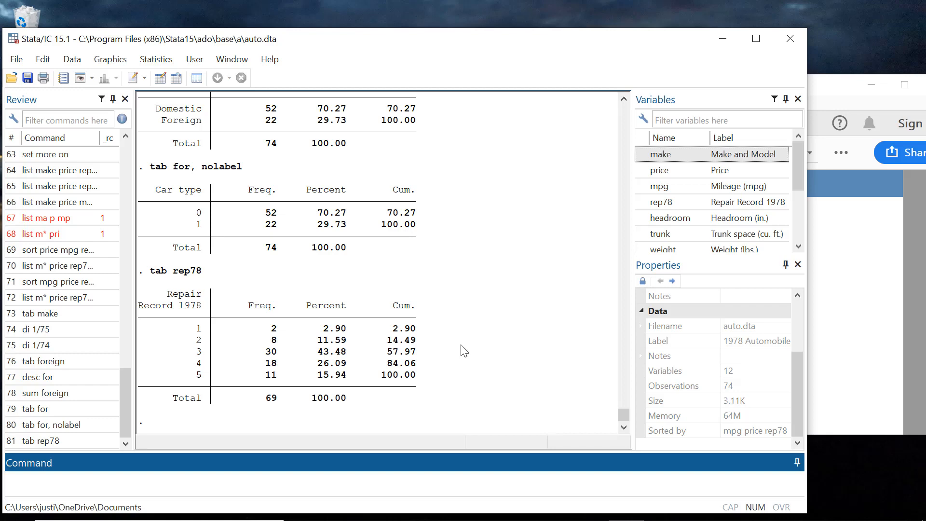
pyautogui.click(870, 332)
pyautogui.scroll(-1, 839, 296)
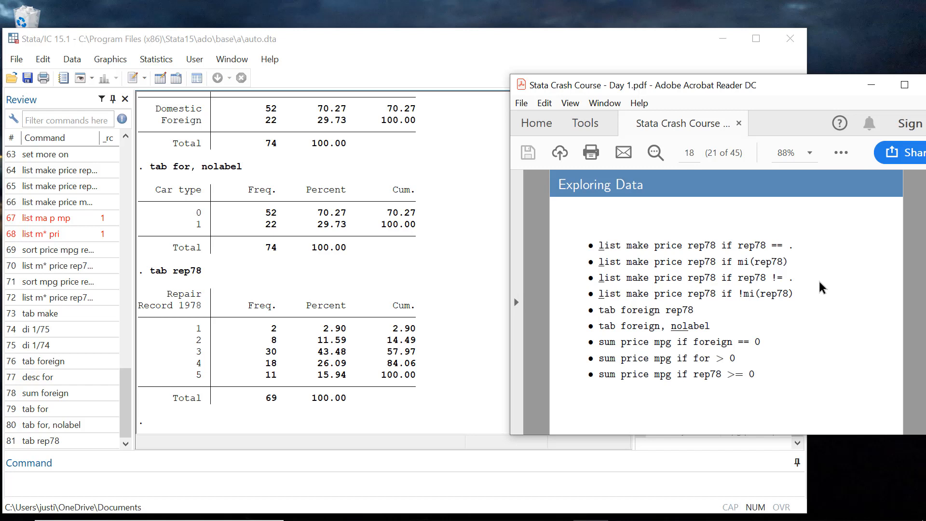
# Step: Back in Stata, list the cars with a missing repair record using list m* price mpg if rep78 ==
pyautogui.click(226, 482)
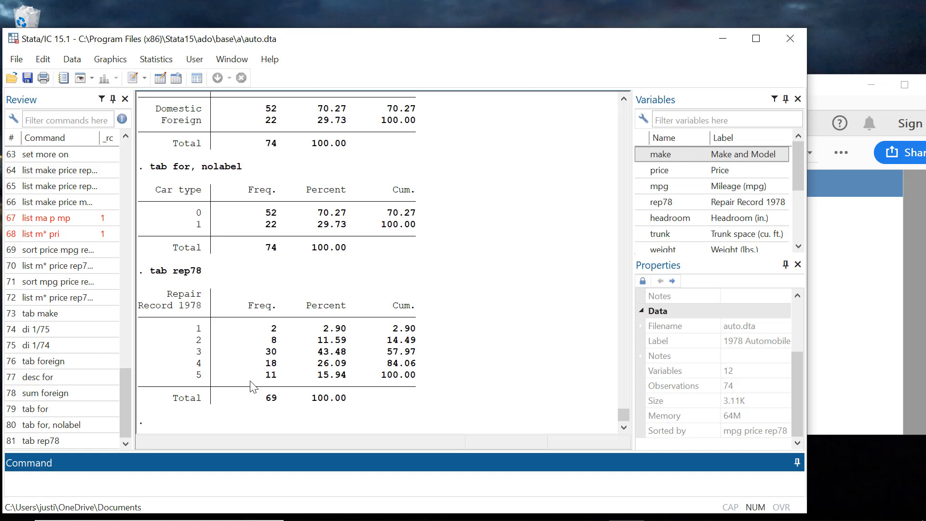
pyautogui.write('list m* price mpg')
pyautogui.write('if')
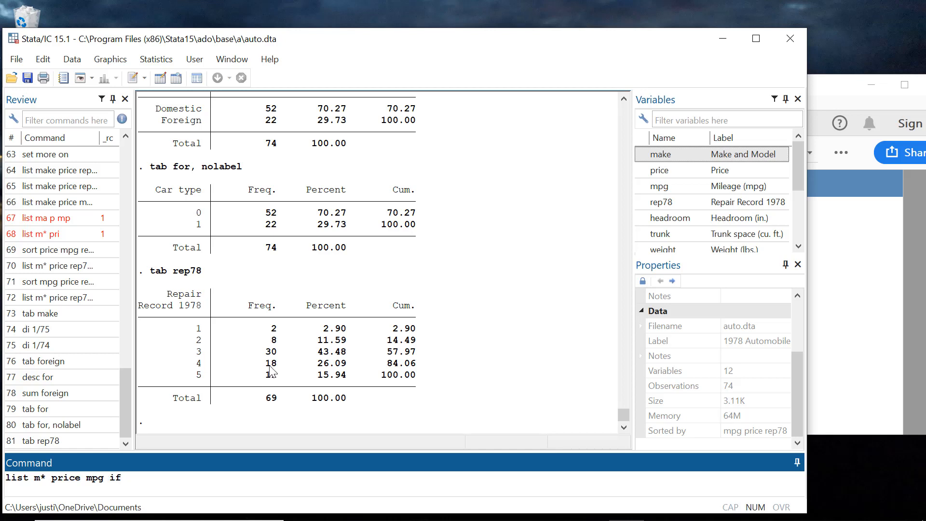
pyautogui.moveTo(669, 253)
pyautogui.write('rep')
pyautogui.write('78 == .')
pyautogui.press('Return')
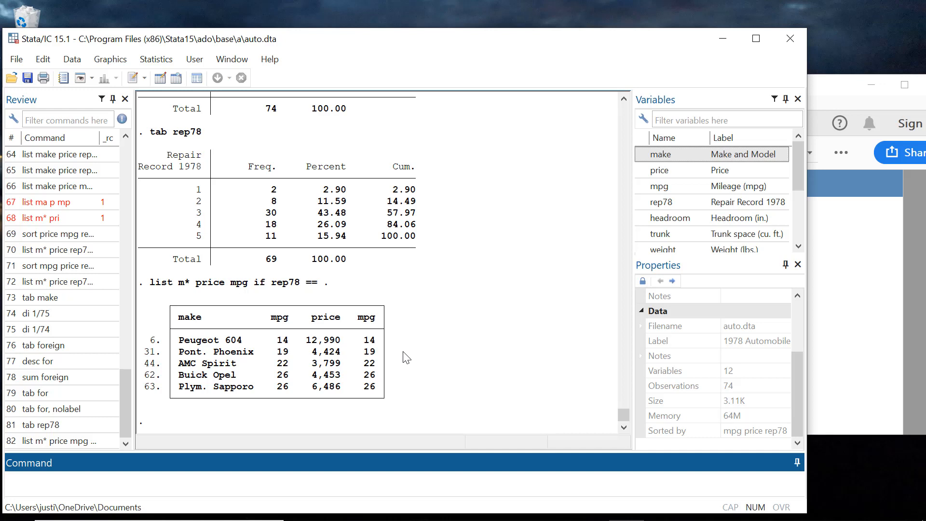
# Step: Reuse the last list command with the missing-value function, running list m* price mpg if mi(rep78)
pyautogui.press('pageup')
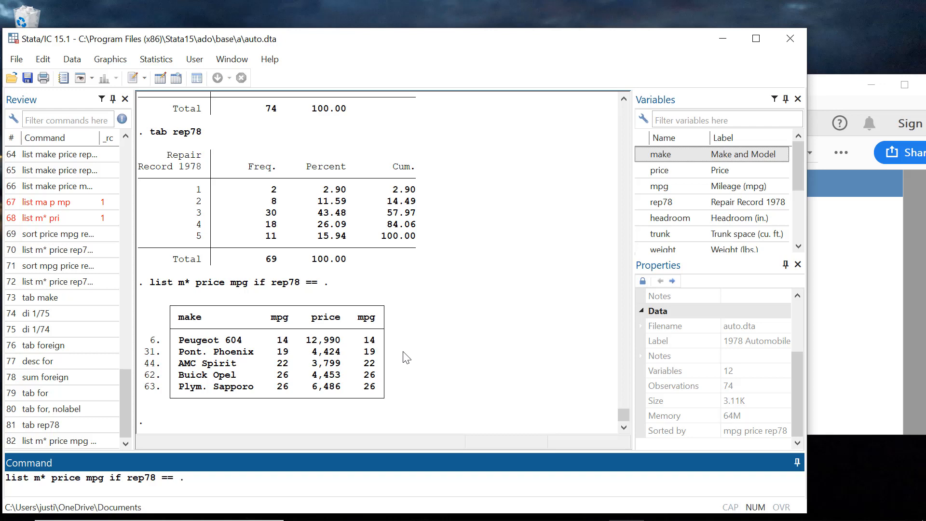
pyautogui.press('BackSpace')
pyautogui.press('BackSpace')
pyautogui.write('mi(')
pyautogui.press('Return')
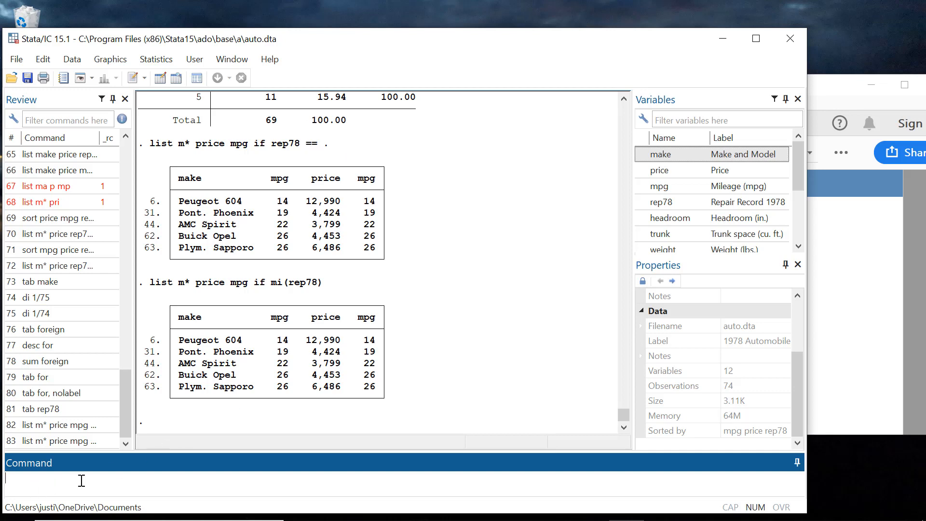
# Step: Try list m* price mpg if rep78 = . with a single equals sign and compare it with the two earlier conditions
pyautogui.press('pageup')
pyautogui.press('pageup')
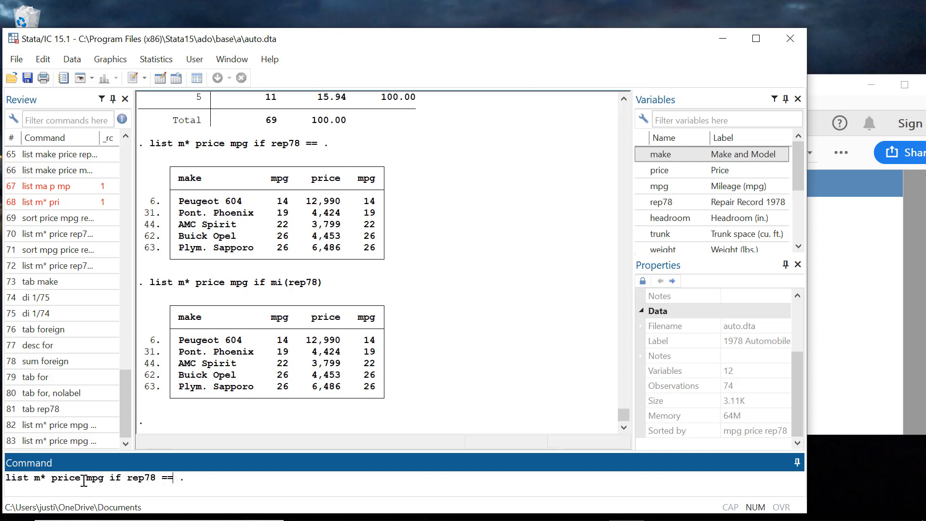
pyautogui.press('BackSpace')
pyautogui.press('Return')
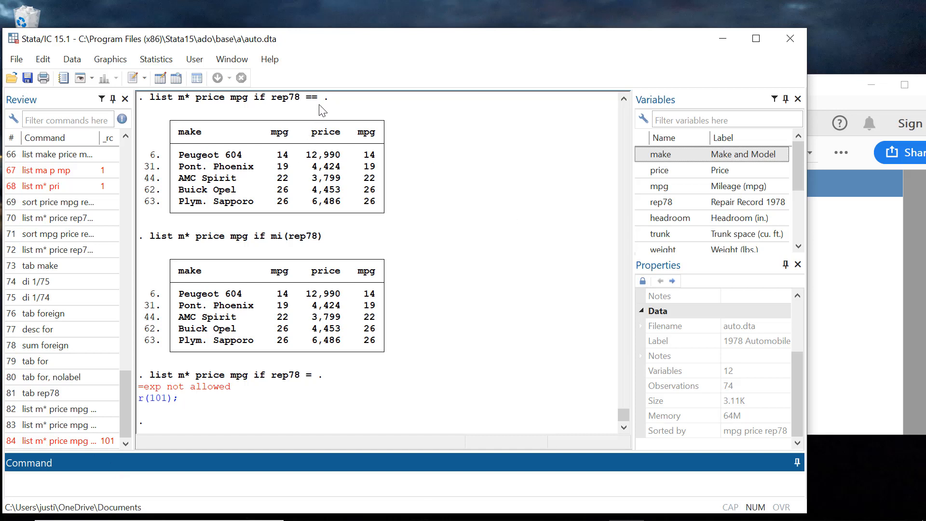
pyautogui.scroll(1, 321, 114)
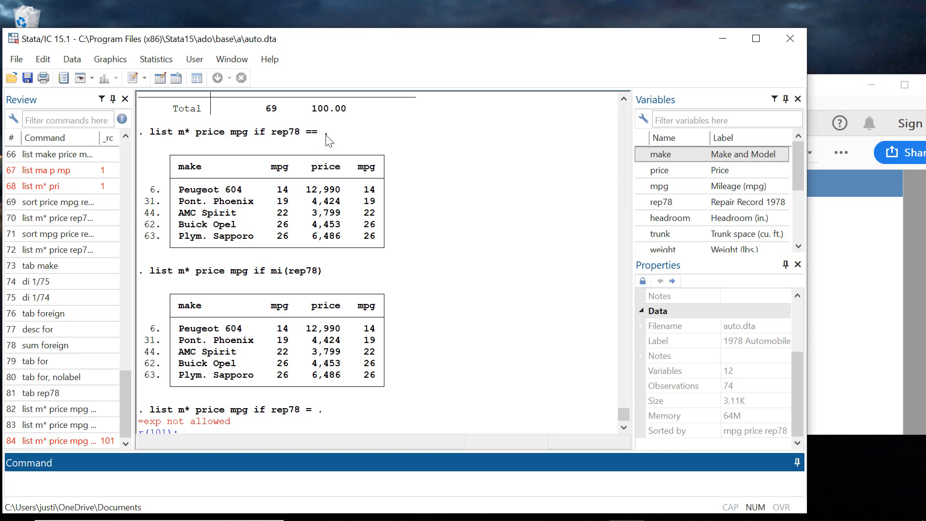
pyautogui.scroll(-1, 328, 140)
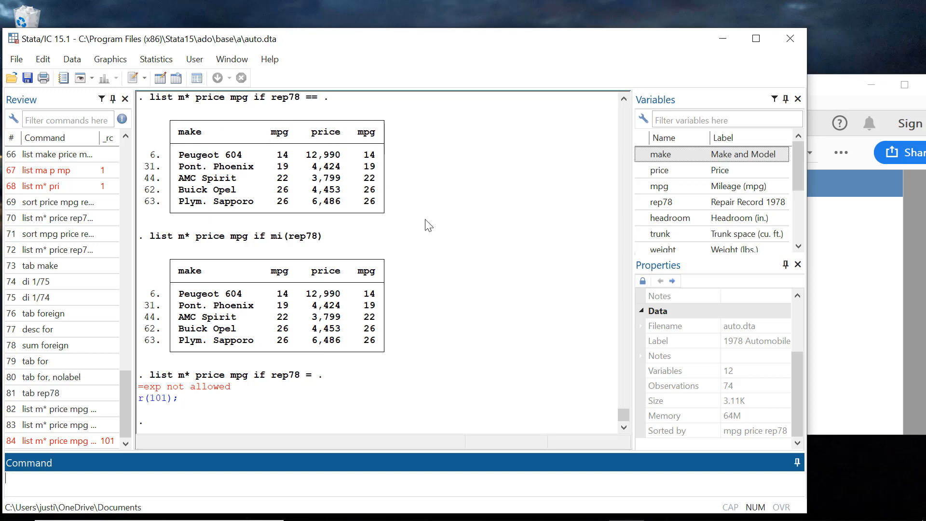
pyautogui.scroll(2, 418, 279)
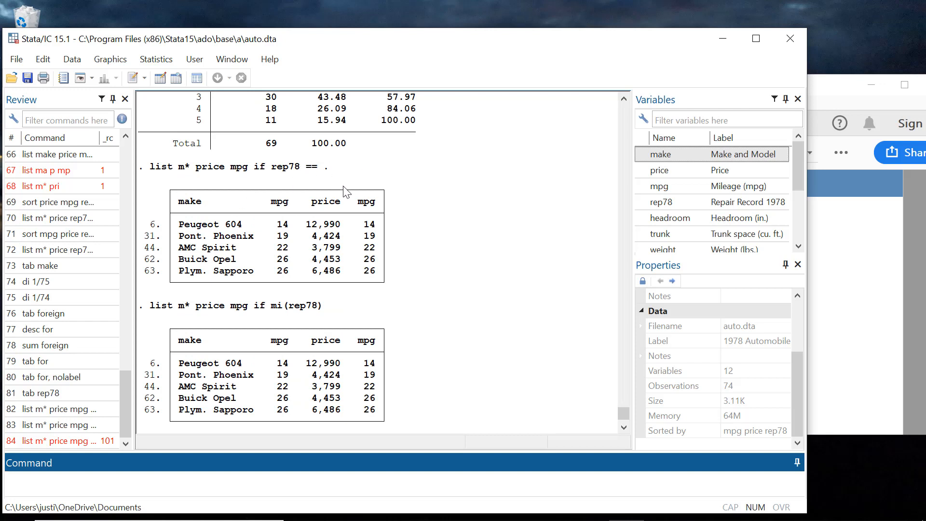
pyautogui.scroll(-2, 396, 212)
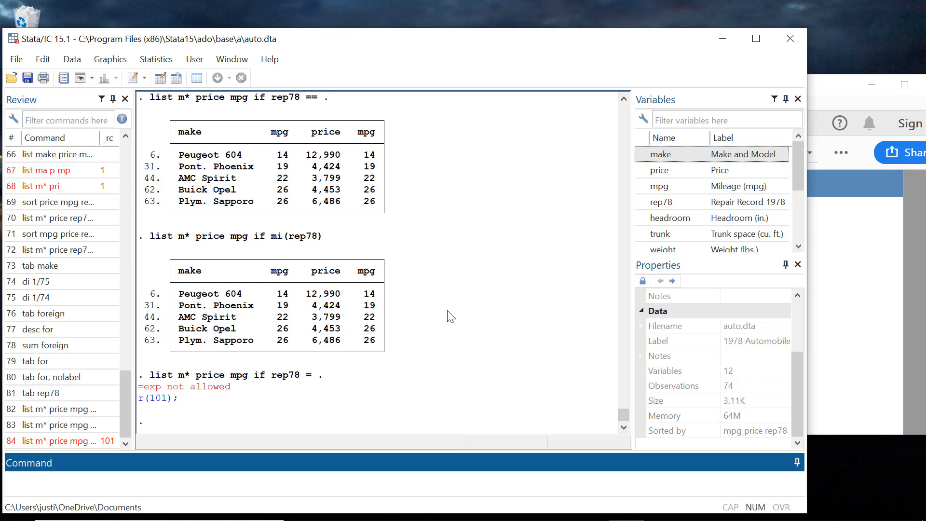
# Step: List the cars with a recorded repair value using list m* price mpg if rep78 != . and page through the full output
pyautogui.press('pageup')
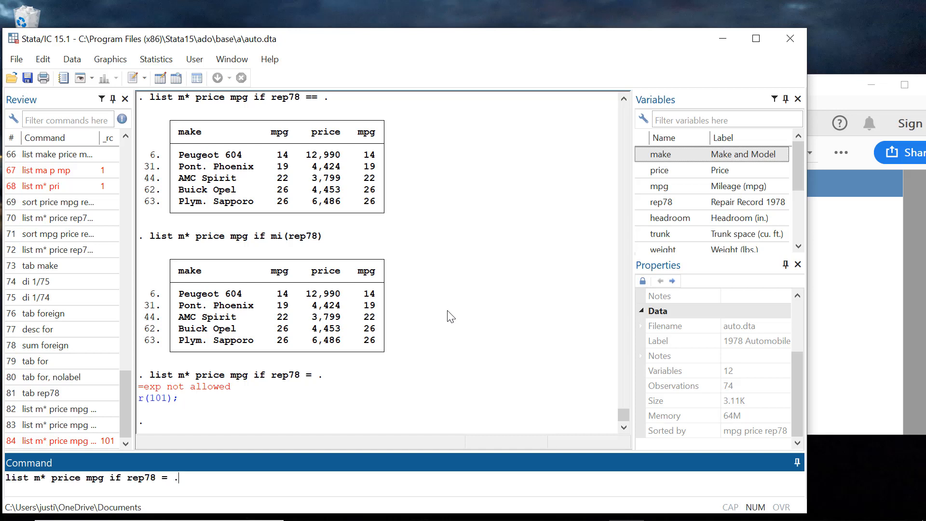
pyautogui.press('BackSpace')
pyautogui.press('BackSpace')
pyautogui.press('BackSpace')
pyautogui.write('!=')
pyautogui.press('Return')
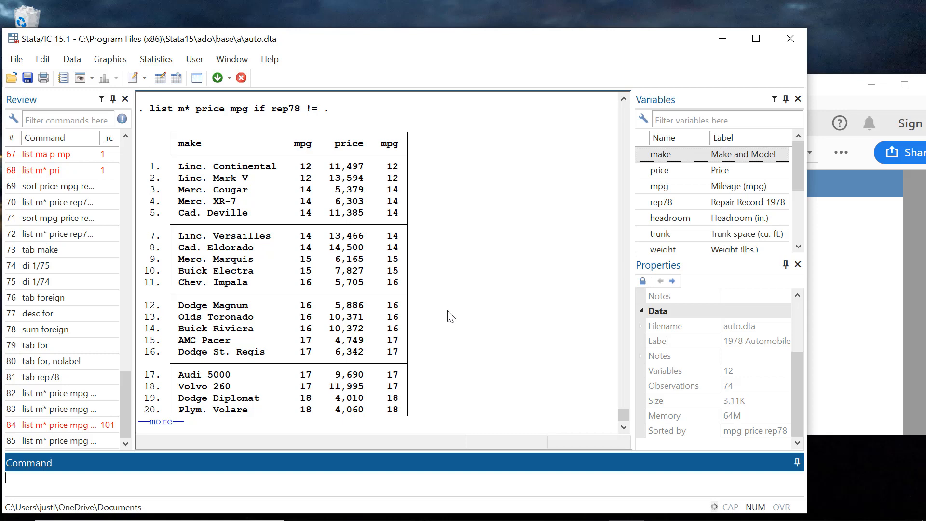
pyautogui.press('space')
pyautogui.press('space')
pyautogui.press('space')
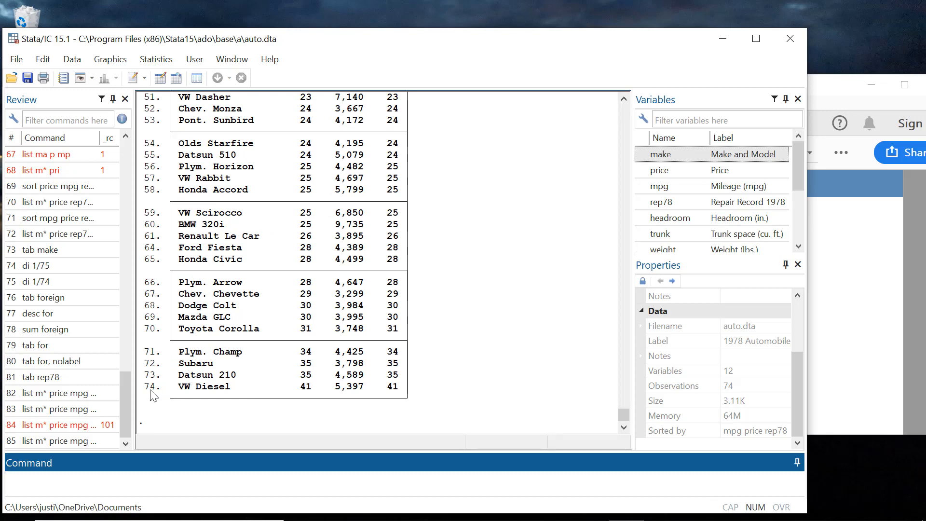
# Step: Review the non-missing rep78 list against the earlier missing-value list, from its first row to its last
pyautogui.scroll(20, 153, 395)
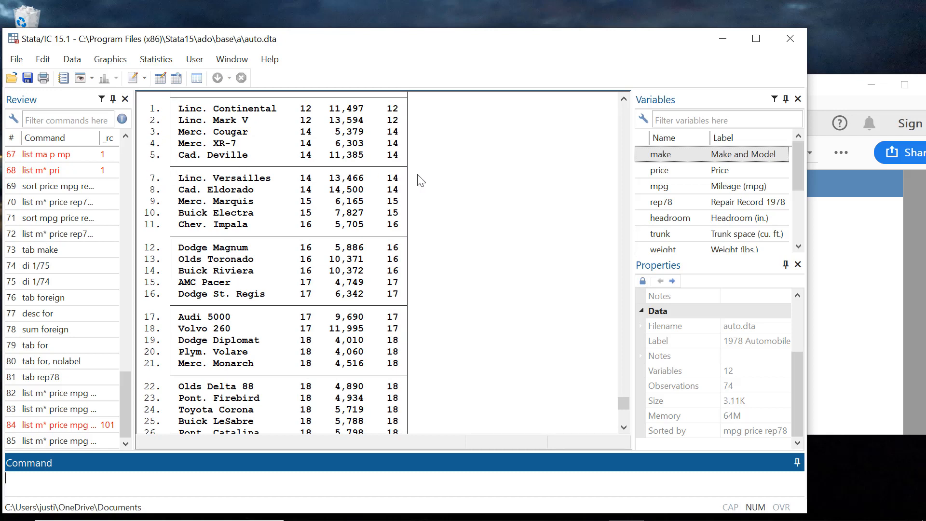
pyautogui.scroll(7, 309, 174)
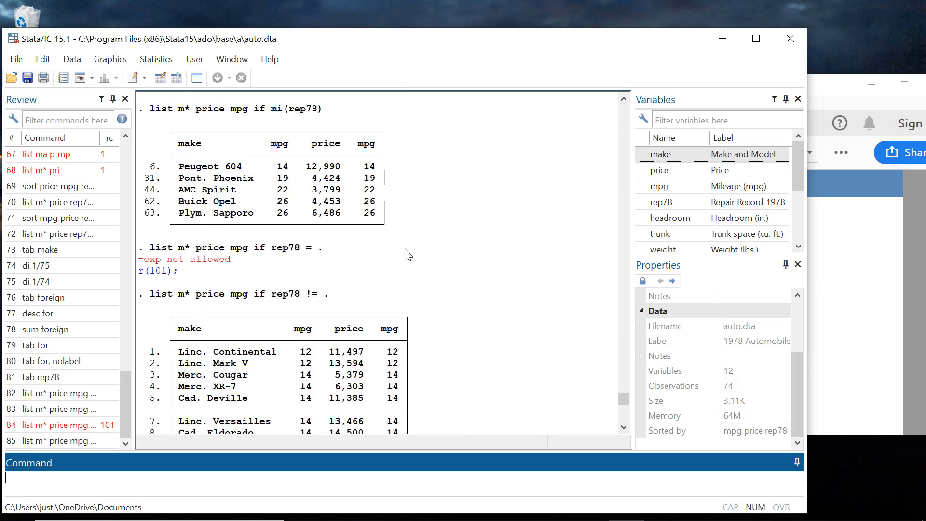
pyautogui.scroll(-6, 432, 365)
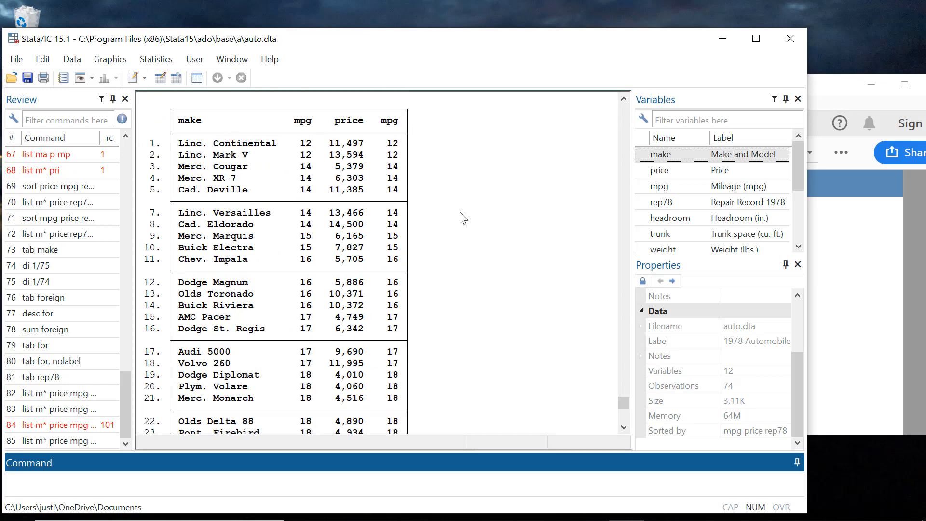
pyautogui.scroll(-20, 463, 219)
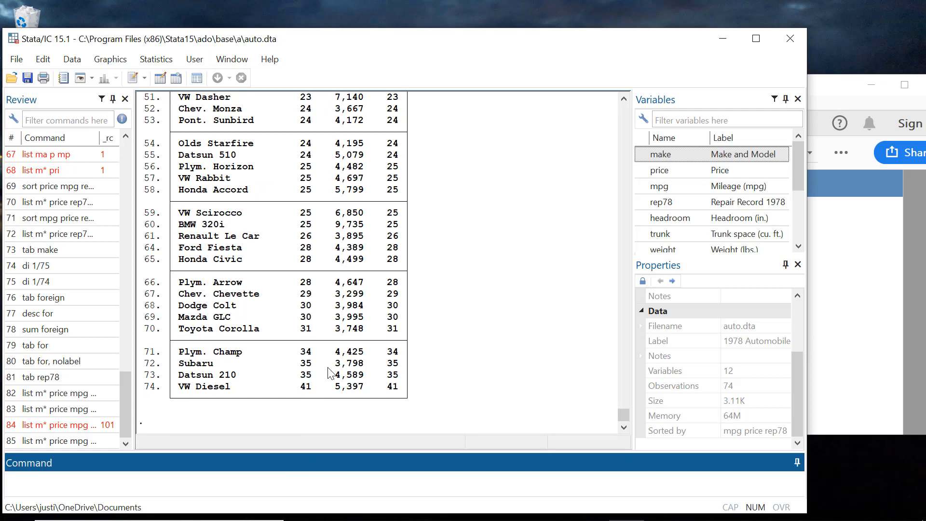
# Step: List the cars with recorded repair values using list m* price mpg if !mi(rep78), and break off the output after its first page
pyautogui.press('pageup')
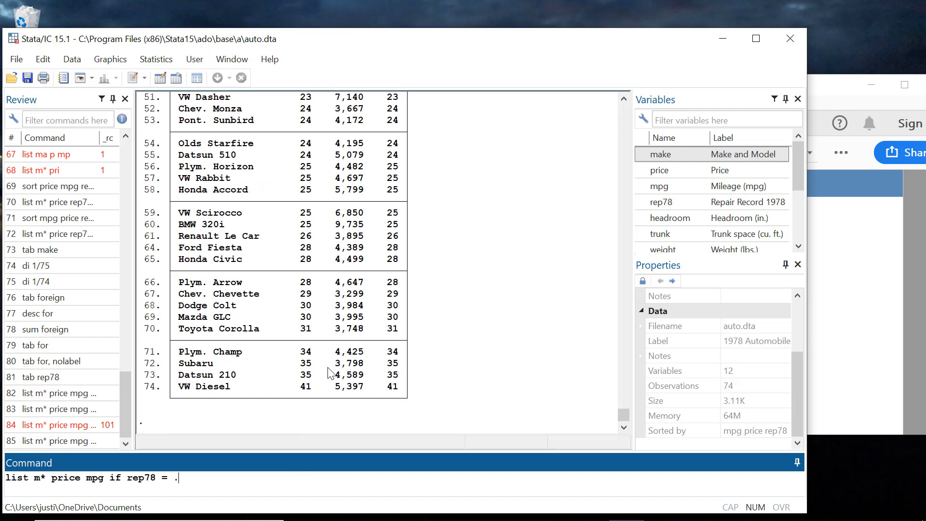
pyautogui.press('pageup')
pyautogui.write('!mi(')
pyautogui.press('Return')
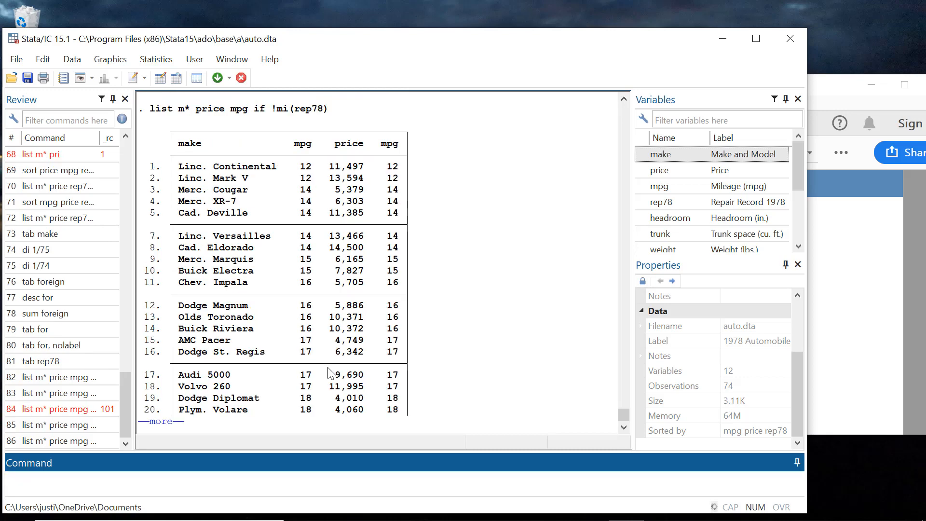
pyautogui.press('q')
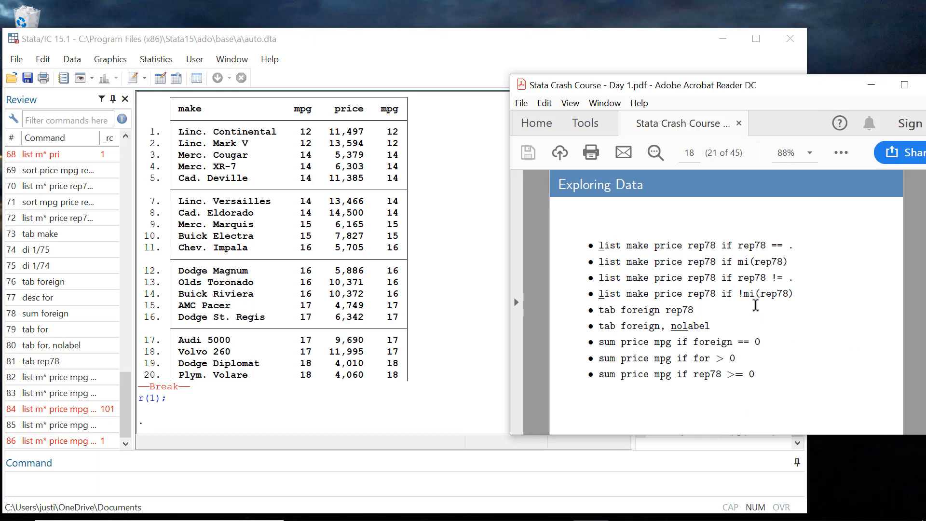
# Step: Cross-tabulate repair record against car type by running tab rep78 foreign
pyautogui.click(379, 484)
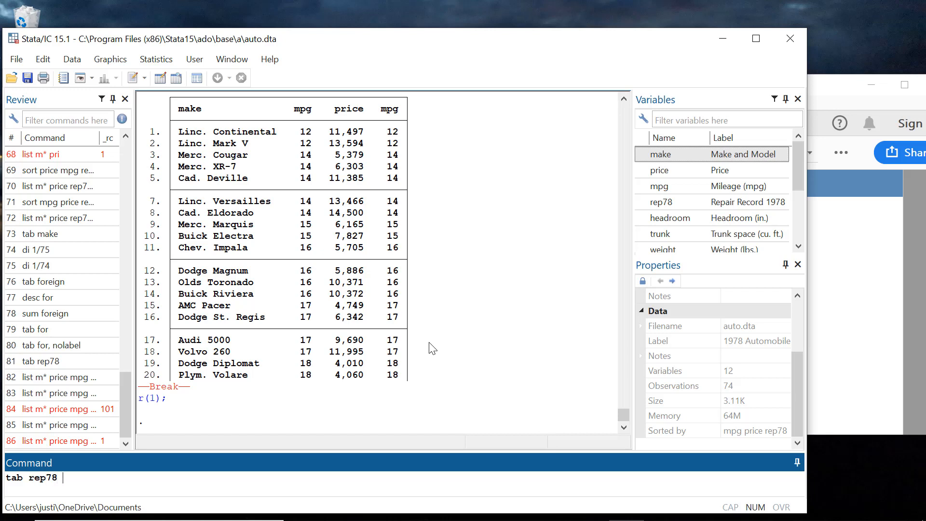
pyautogui.write('foreign')
pyautogui.press('Return')
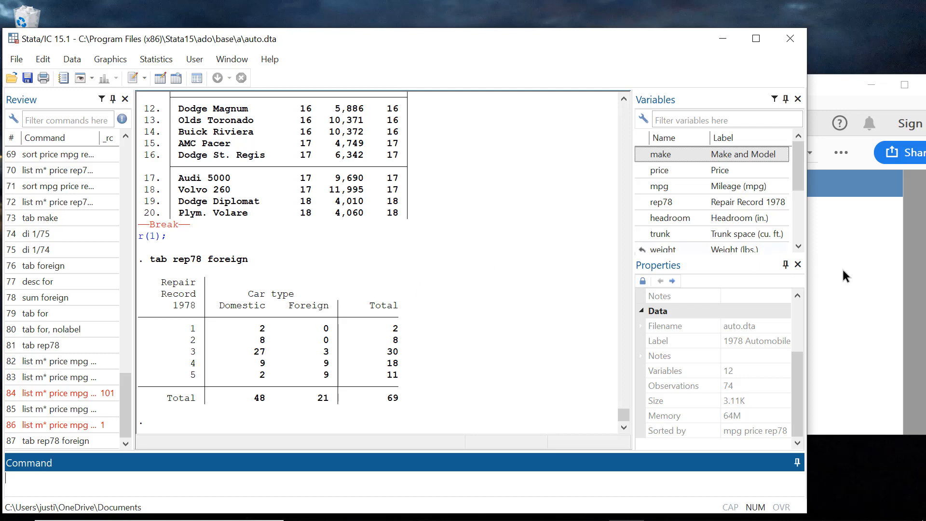
# Step: Following the slide's example, summarize price and mpg with sum price mpg if foreign == 0, and repeat the command with foreign == 1
pyautogui.click(829, 321)
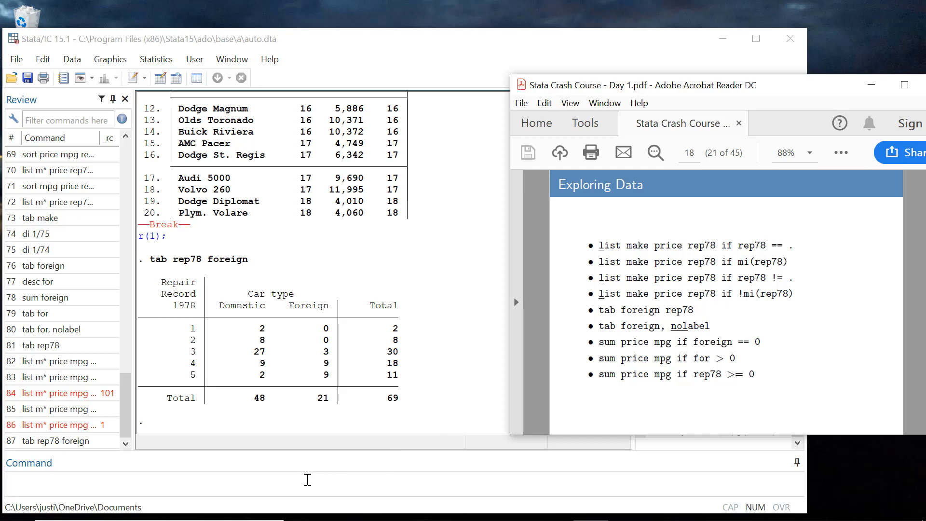
pyautogui.click(308, 480)
pyautogui.click(911, 363)
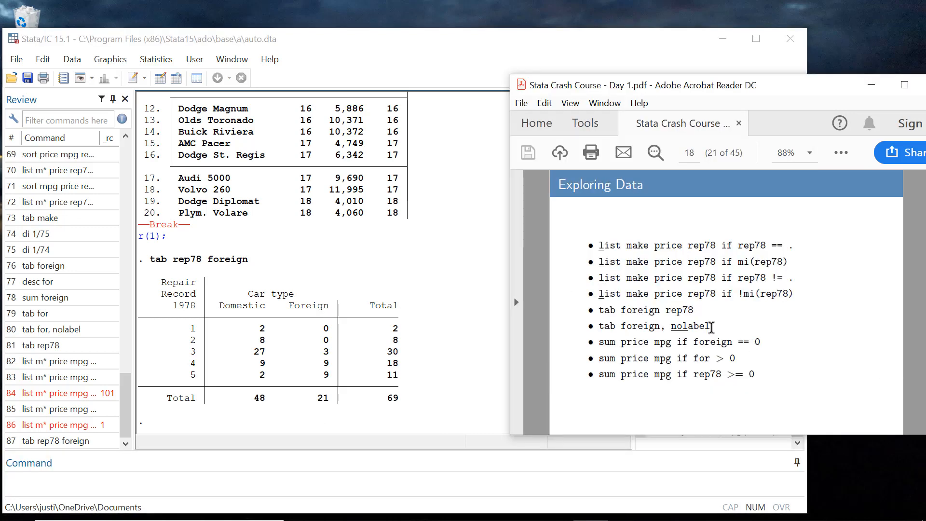
pyautogui.moveTo(711, 327); pyautogui.dragTo(608, 327)
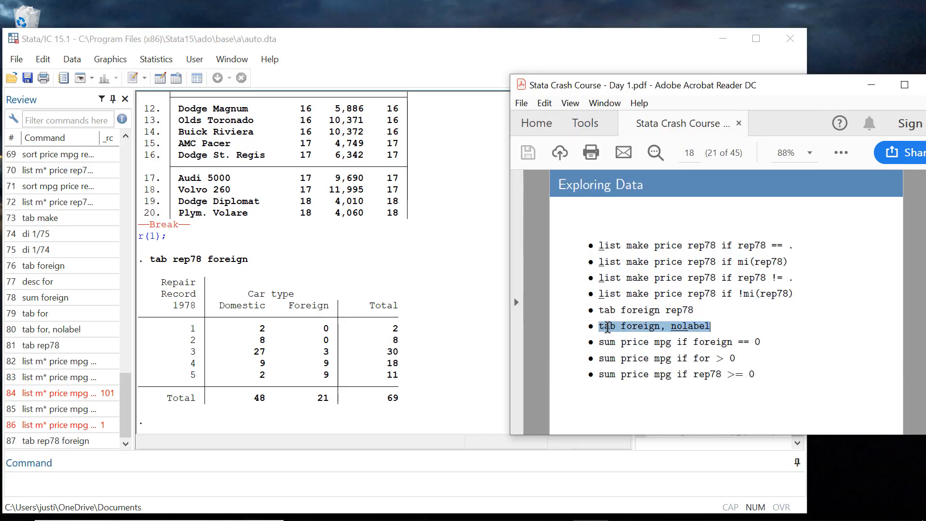
pyautogui.click(766, 344)
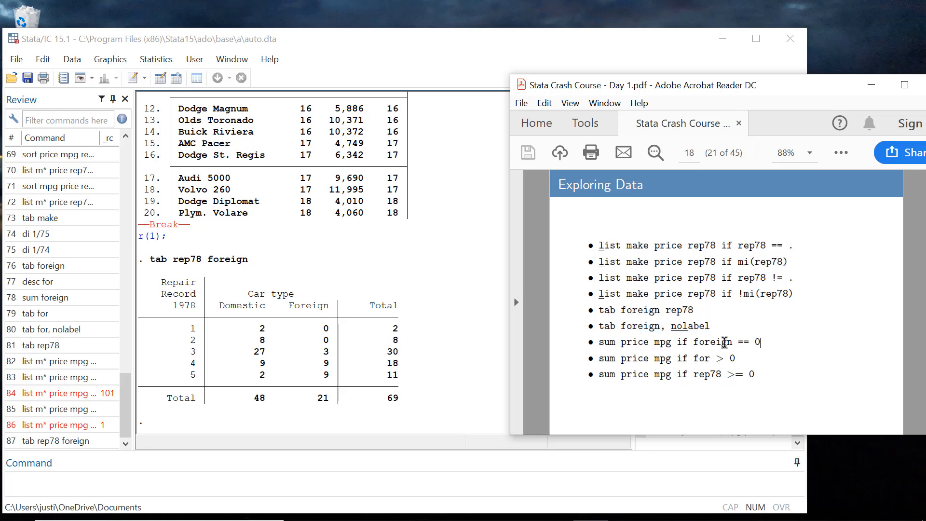
pyautogui.click(372, 485)
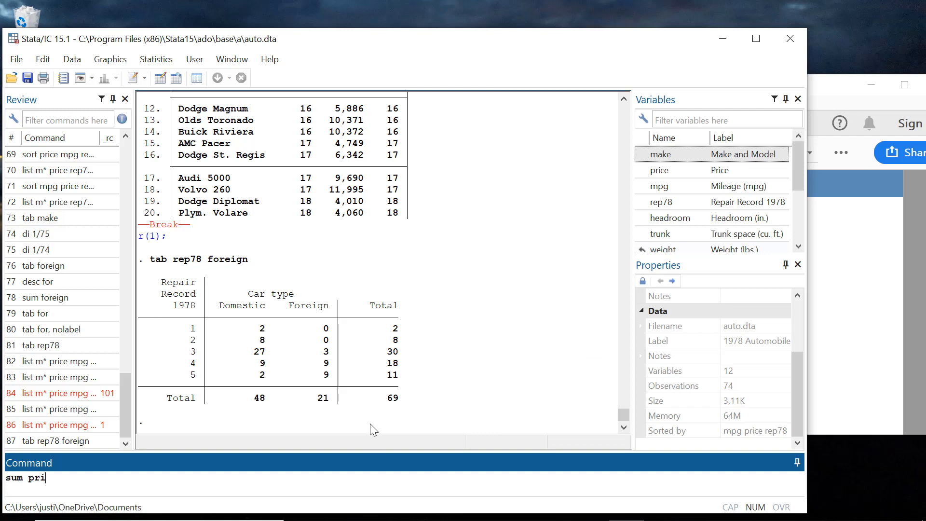
pyautogui.write('sum price mpg if foreign == 0')
pyautogui.press('Return')
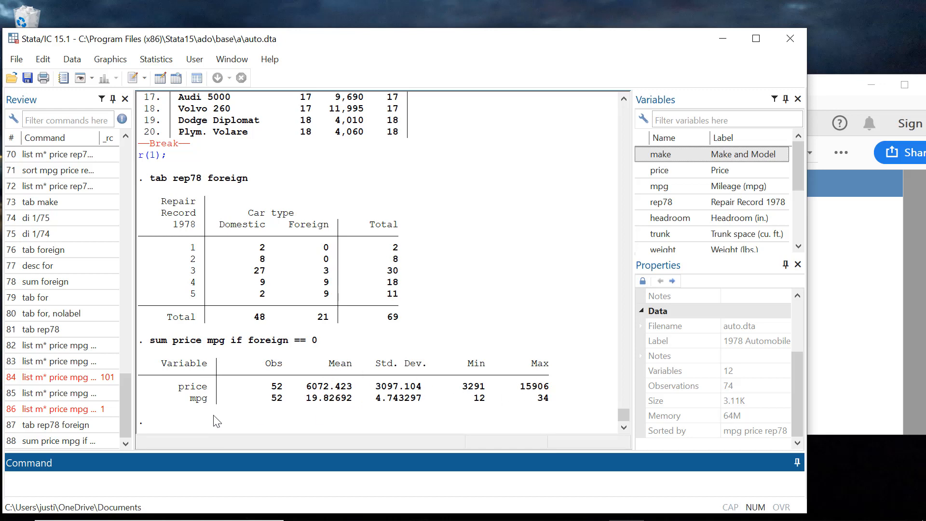
pyautogui.click(93, 433)
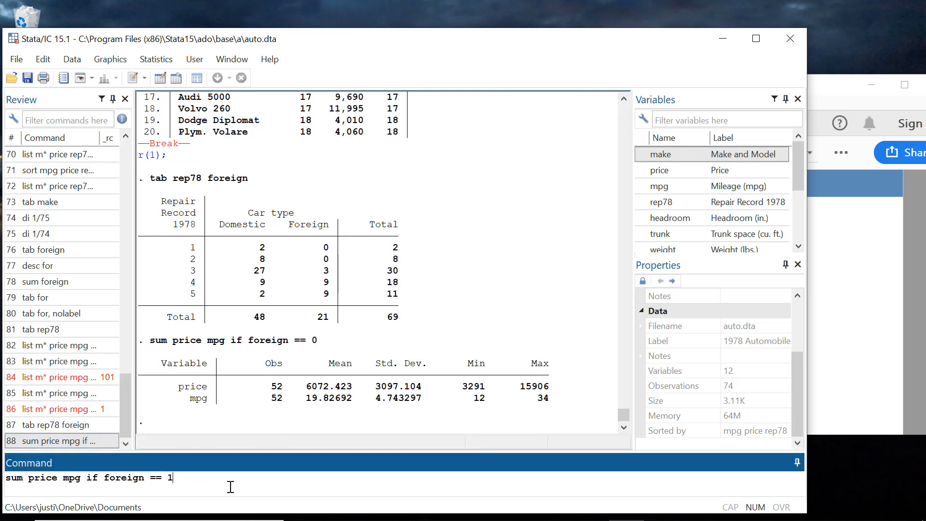
pyautogui.press('Return')
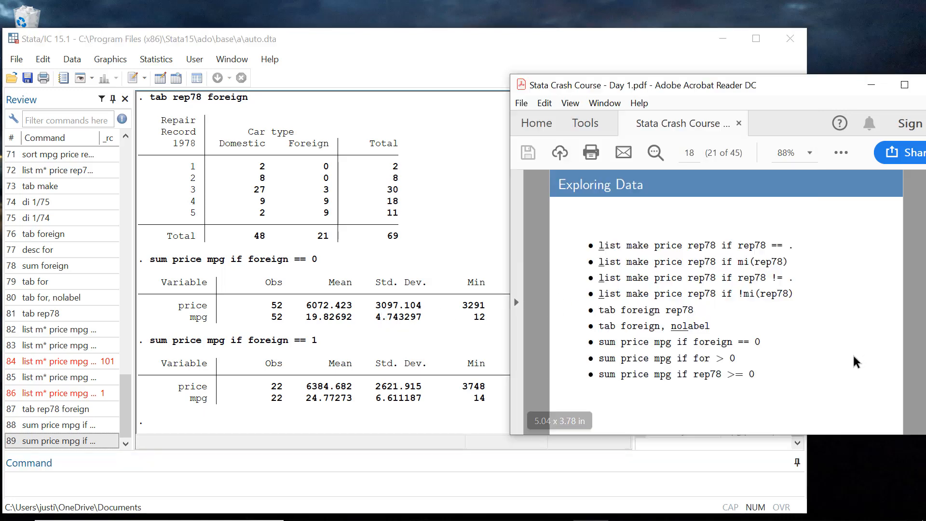
# Step: Check the slide and reuse the foreign == 0 summary with a greater-than condition, running sum price mpg if foreign > 0
pyautogui.click(866, 341)
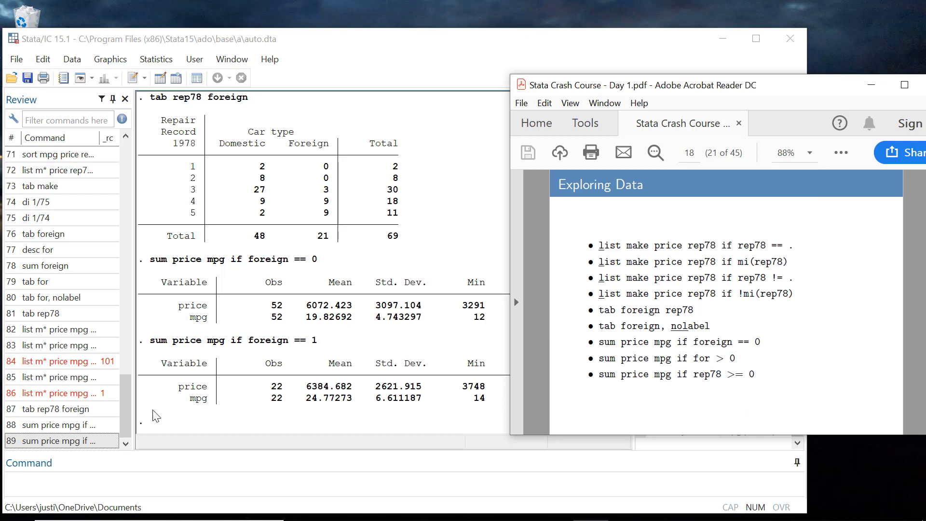
pyautogui.click(103, 428)
pyautogui.click(102, 428)
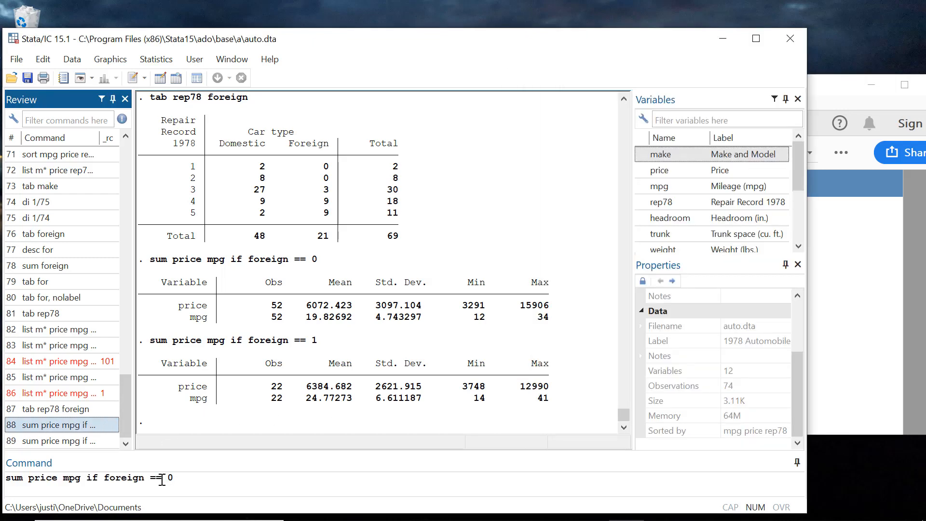
pyautogui.click(843, 371)
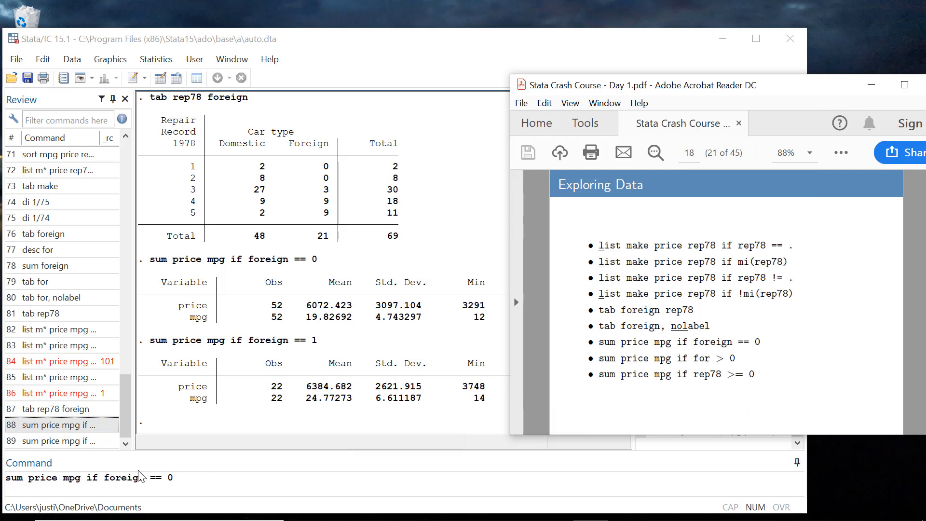
pyautogui.click(165, 477)
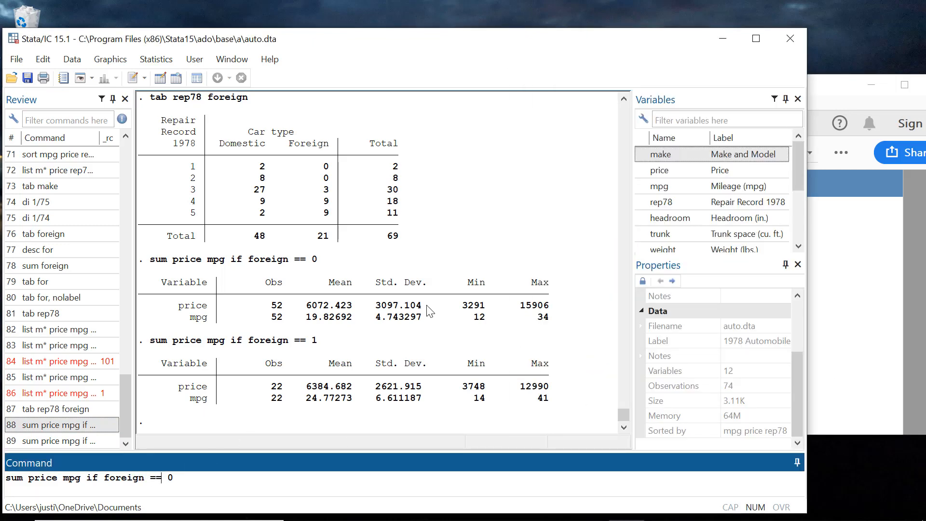
pyautogui.press('BackSpace')
pyautogui.press('BackSpace')
pyautogui.write('>')
pyautogui.press('Return')
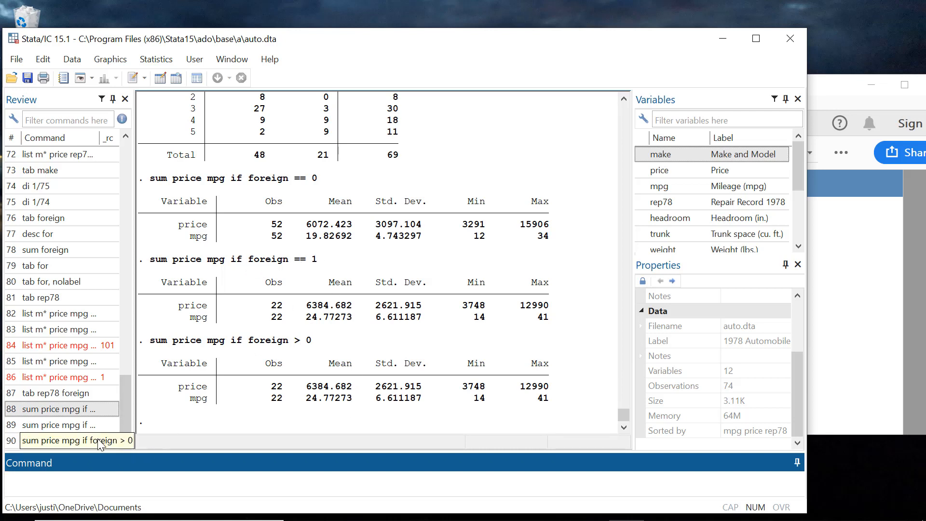
# Step: Reuse the last summary command with a repair-record condition, running sum price mpg if rep78 == 1
pyautogui.press('pageup')
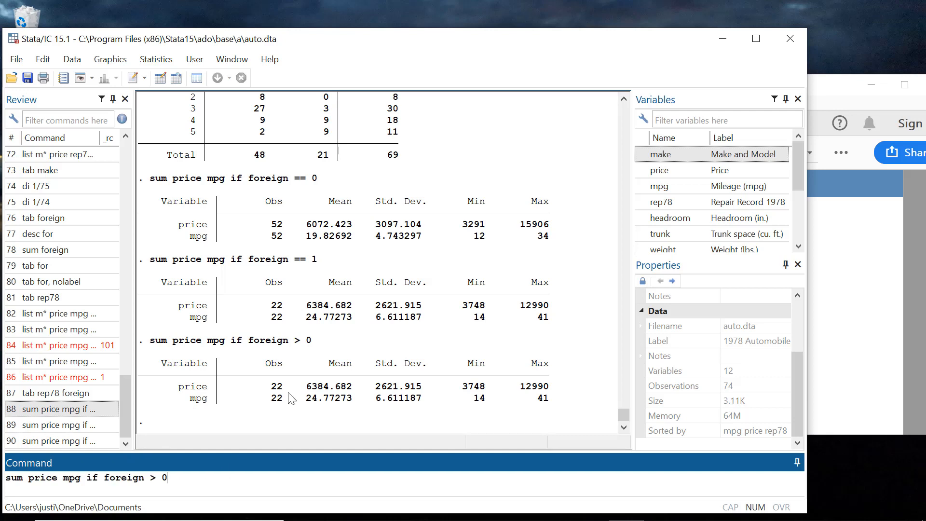
pyautogui.press('BackSpace')
pyautogui.press('BackSpace')
pyautogui.press('BackSpace')
pyautogui.press('BackSpace')
pyautogui.press('BackSpace')
pyautogui.press('BackSpace')
pyautogui.press('BackSpace')
pyautogui.press('BackSpace')
pyautogui.press('BackSpace')
pyautogui.press('BackSpace')
pyautogui.press('BackSpace')
pyautogui.press('BackSpace')
pyautogui.write('rep78 == 1')
pyautogui.press('Return')
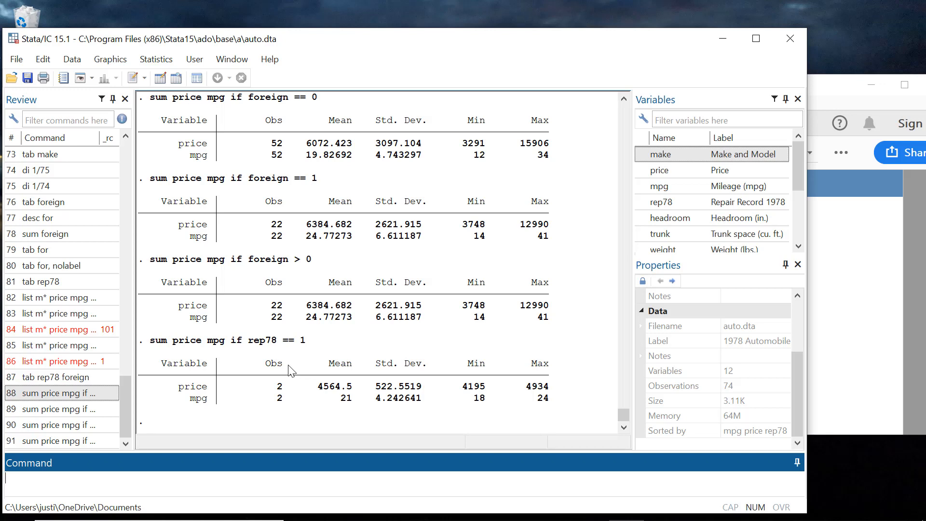
# Step: Change the recalled summary's condition to greater than and run sum price mpg if rep78 > 1
pyautogui.press('pageup')
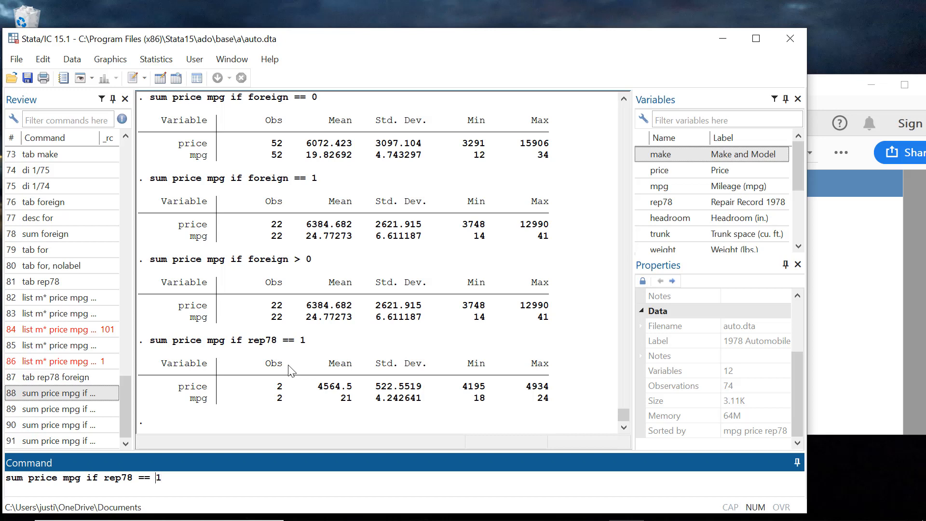
pyautogui.press('BackSpace')
pyautogui.press('BackSpace')
pyautogui.write('>')
pyautogui.press('Return')
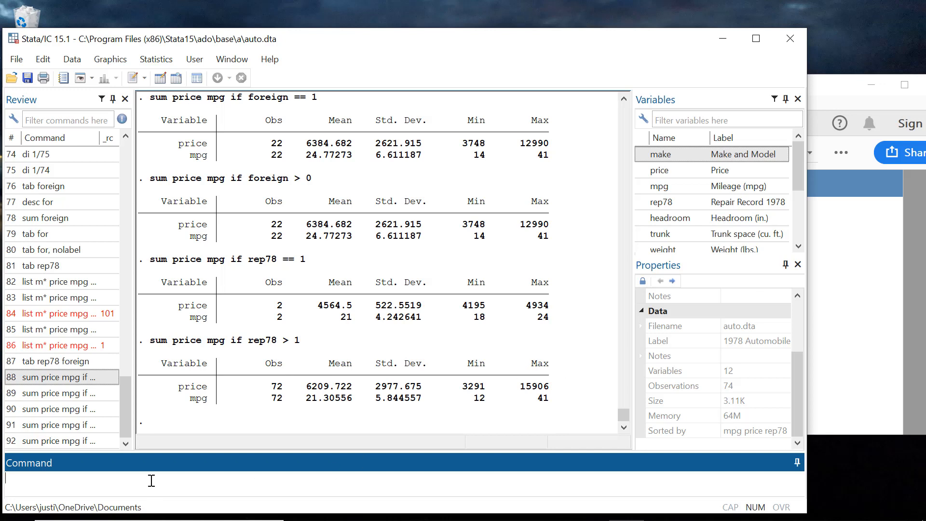
# Step: Exclude missing repair values from that summary by running sum price mpg if rep78 > 1 & !mi(rep78)
pyautogui.press('pageup')
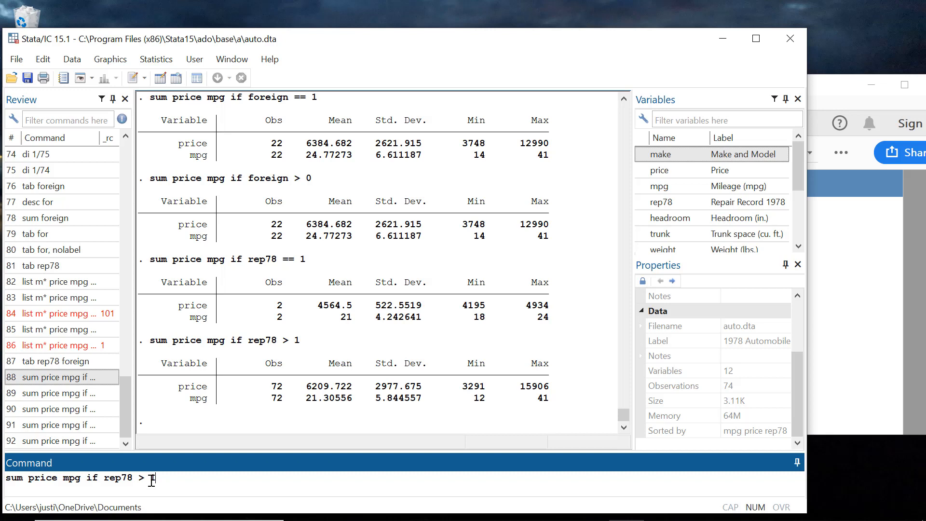
pyautogui.write('& !mi(rep78)')
pyautogui.press('Return')
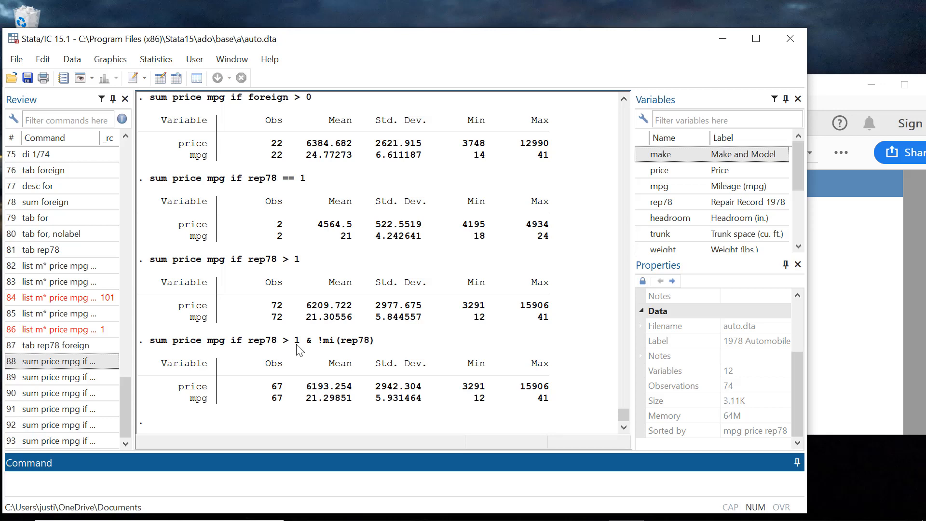
# Step: Check the slide and reuse the rep78 > 1 summary with greater-than-or-equal, running sum price mpg if rep78 >= 1
pyautogui.click(839, 361)
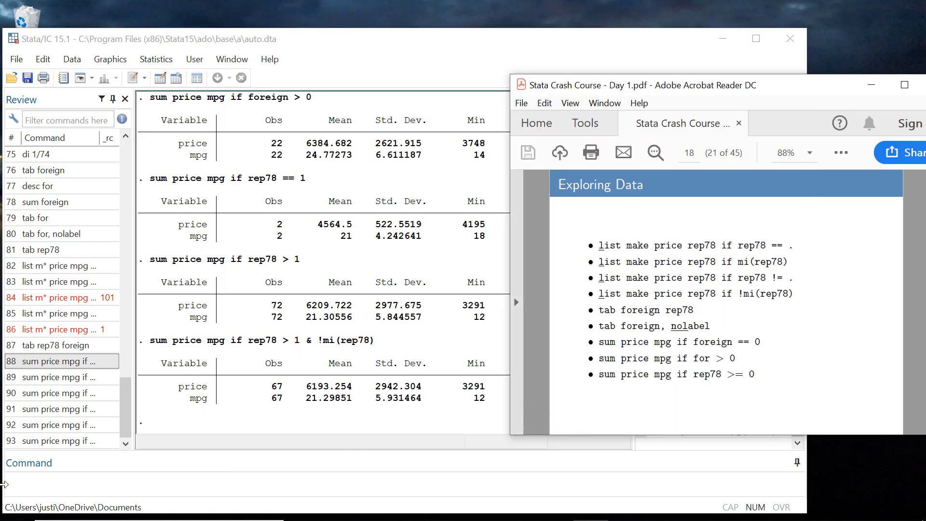
pyautogui.click(86, 476)
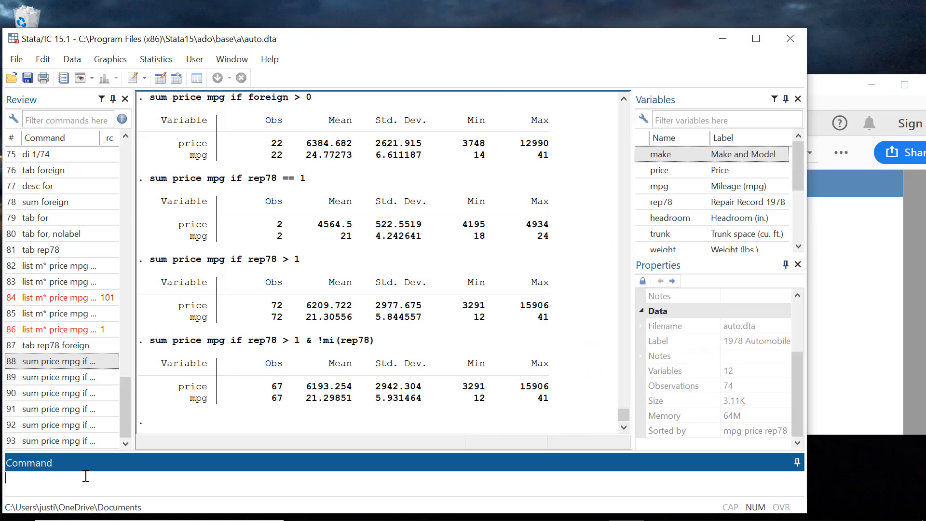
pyautogui.click(97, 425)
pyautogui.click(175, 482)
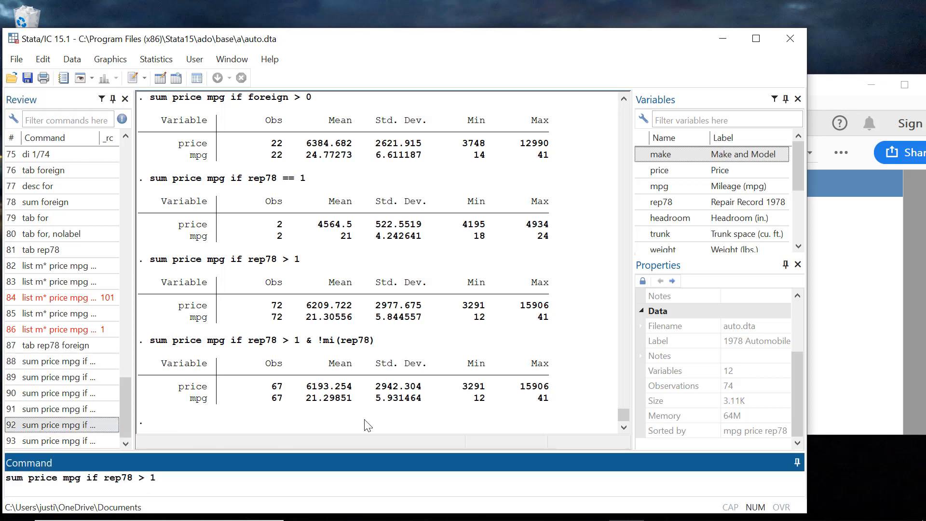
pyautogui.press('Left')
pyautogui.press('Left')
pyautogui.write('=')
pyautogui.press('Return')
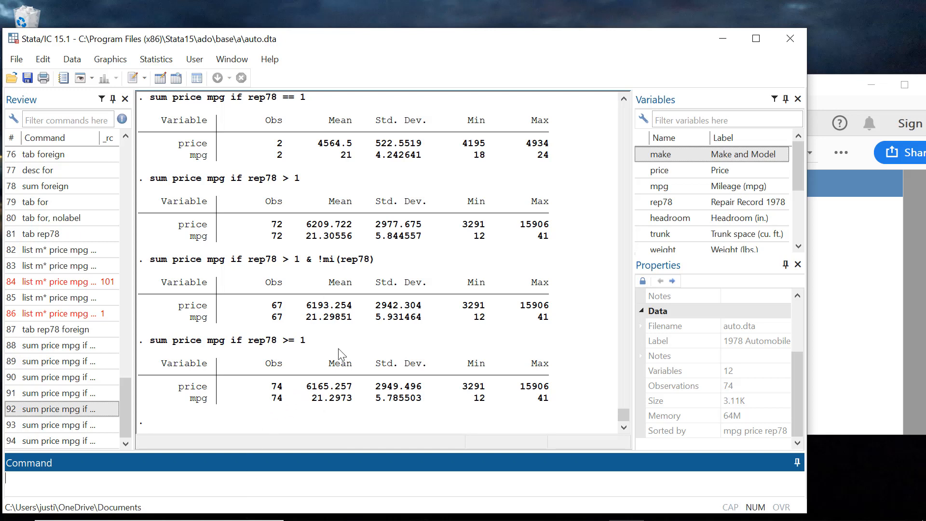
# Step: Replace the recalled command's comparison with less than and run sum price mpg if rep78 < 1
pyautogui.press('pageup')
pyautogui.press('BackSpace')
pyautogui.press('BackSpace')
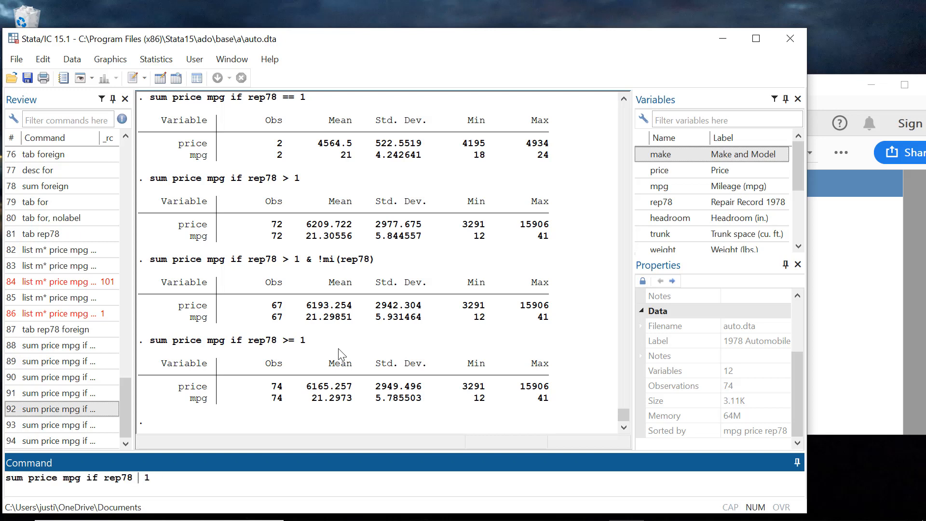
pyautogui.write('<')
pyautogui.press('Return')
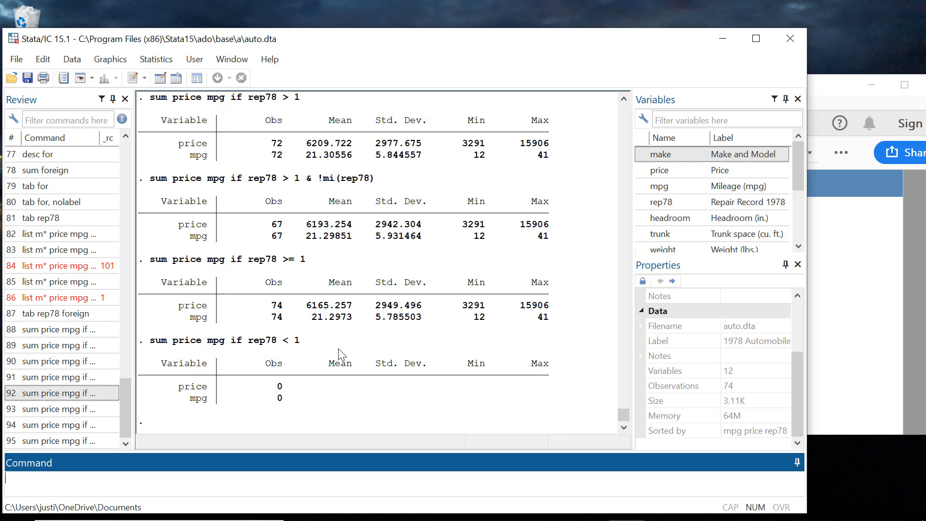
# Step: Advance the course slides to the bysort examples and look up the by prefix syntax with help by, closing the help viewer when finished
pyautogui.click(848, 383)
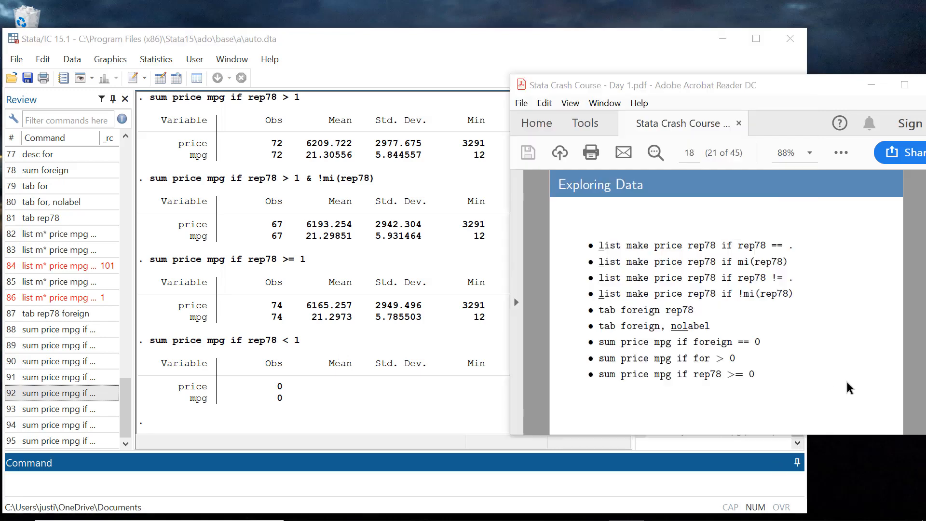
pyautogui.scroll(-2, 842, 385)
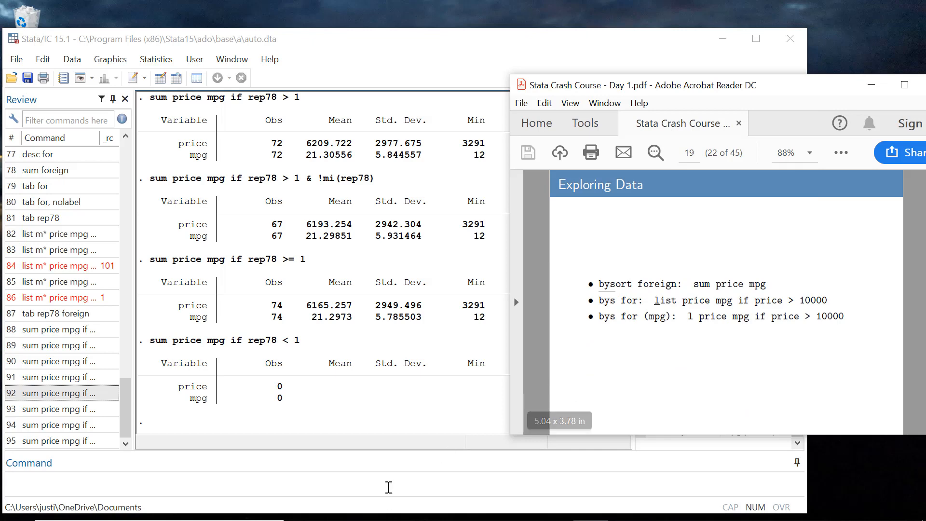
pyautogui.click(388, 486)
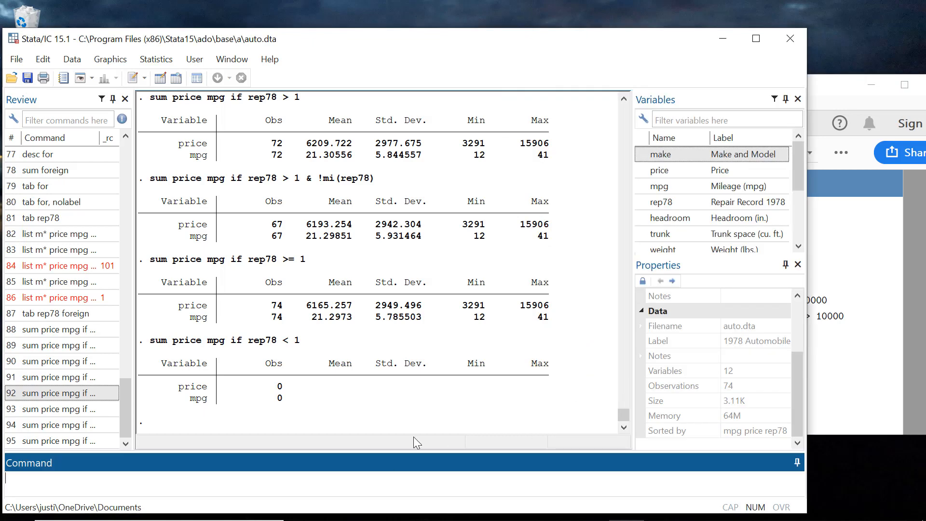
pyautogui.write('help by')
pyautogui.press('Return')
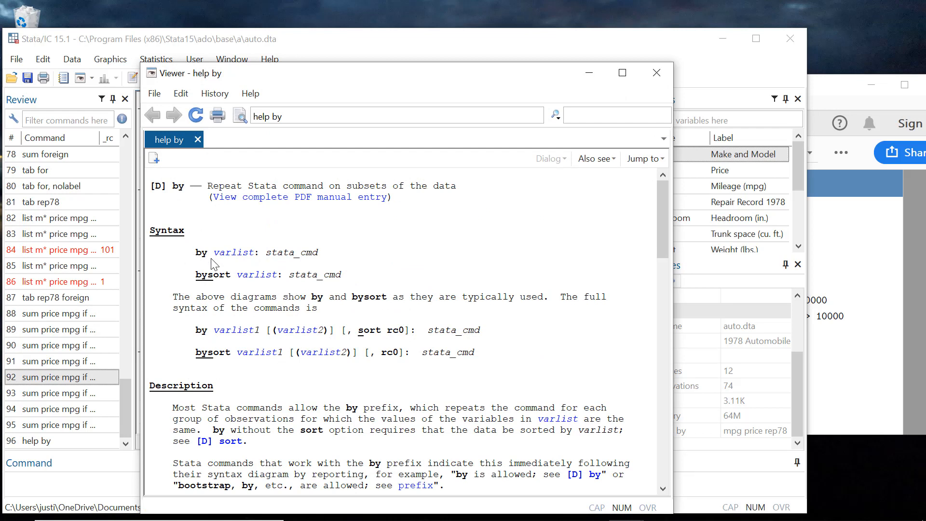
pyautogui.click(656, 74)
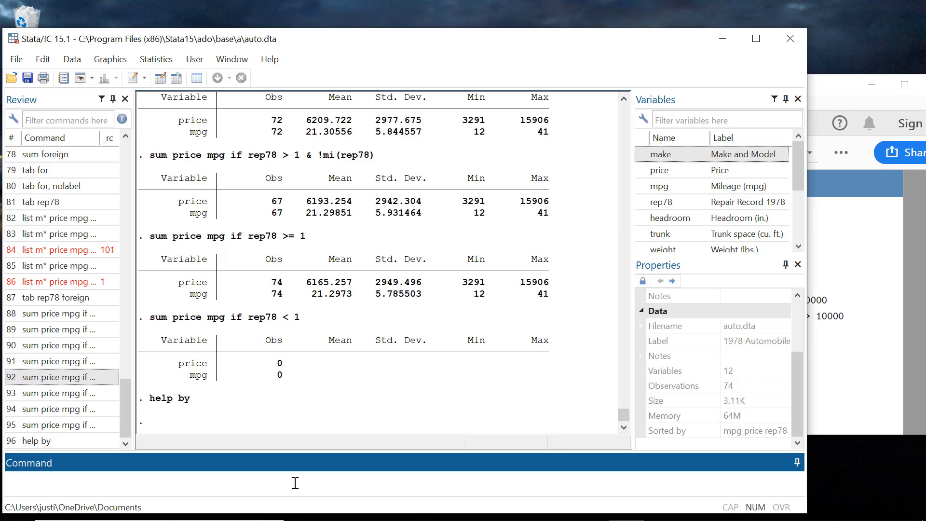
# Step: Check the slide's first by-group example and summarize price and mileage by car origin with bysort foreign: sum price mpg
pyautogui.click(879, 297)
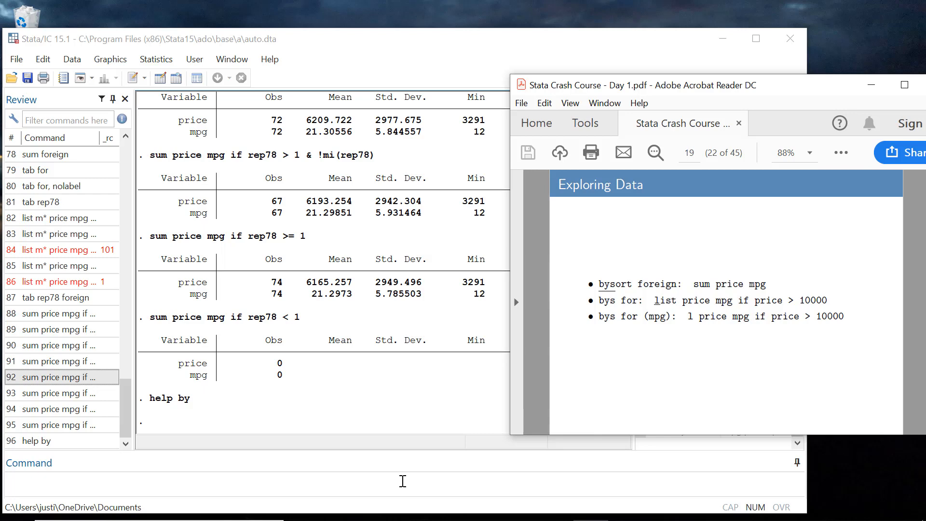
pyautogui.click(403, 481)
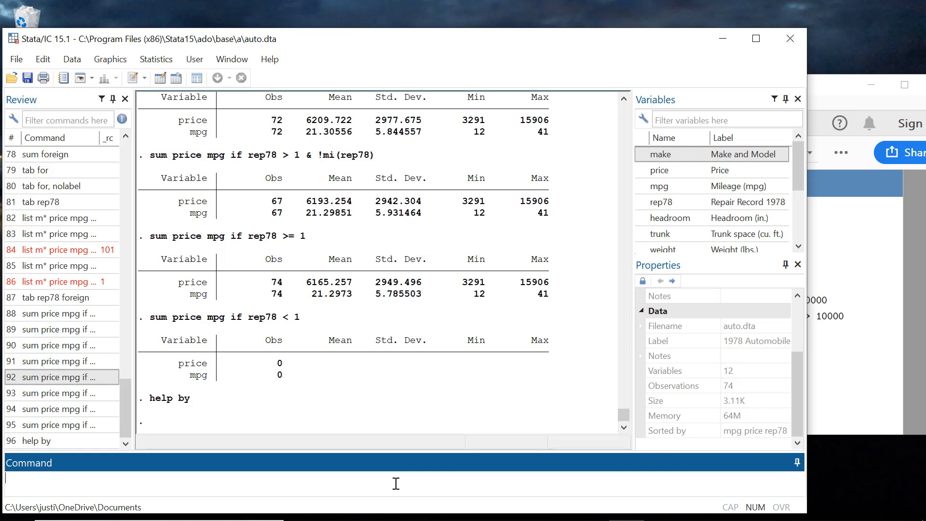
pyautogui.write('bysort foreign: sum price mpg')
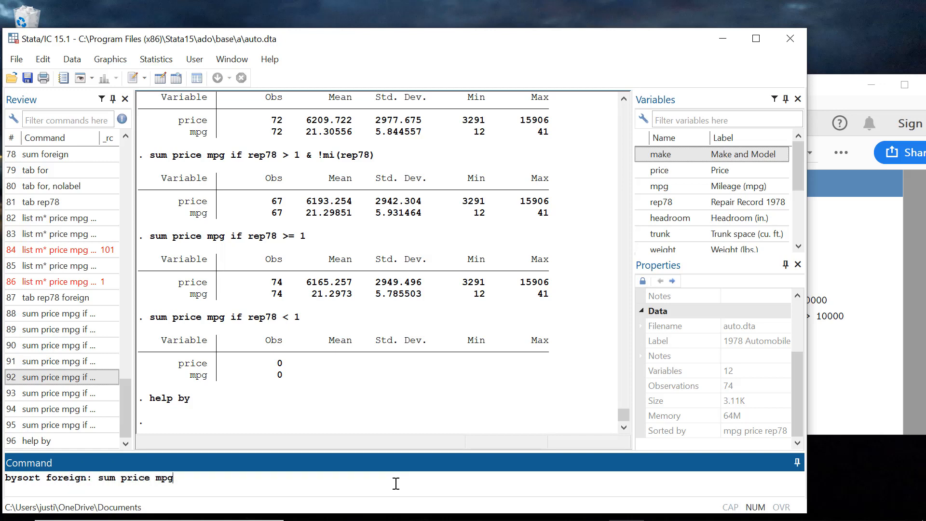
pyautogui.press('Return')
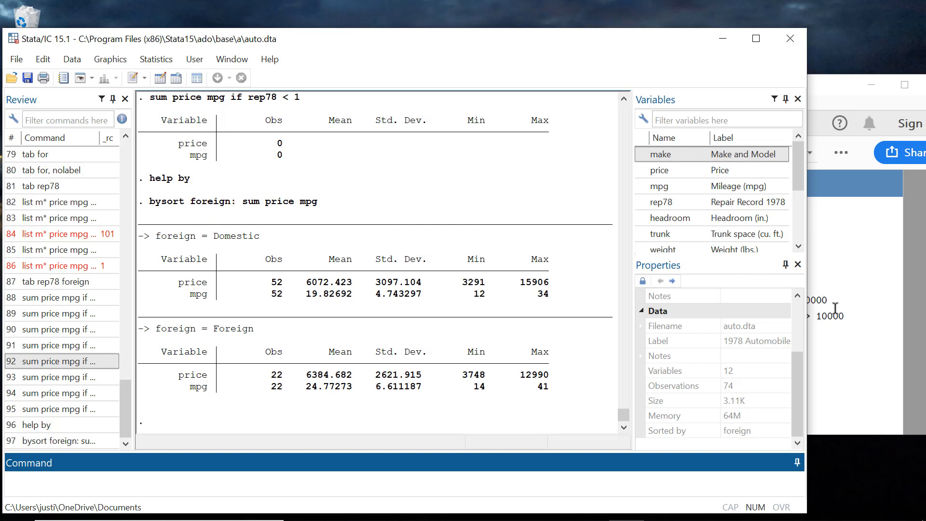
# Step: Check the slide and list prices above 10000 by car origin with bysort for: list price if price > 10000, showing the full output
pyautogui.click(846, 366)
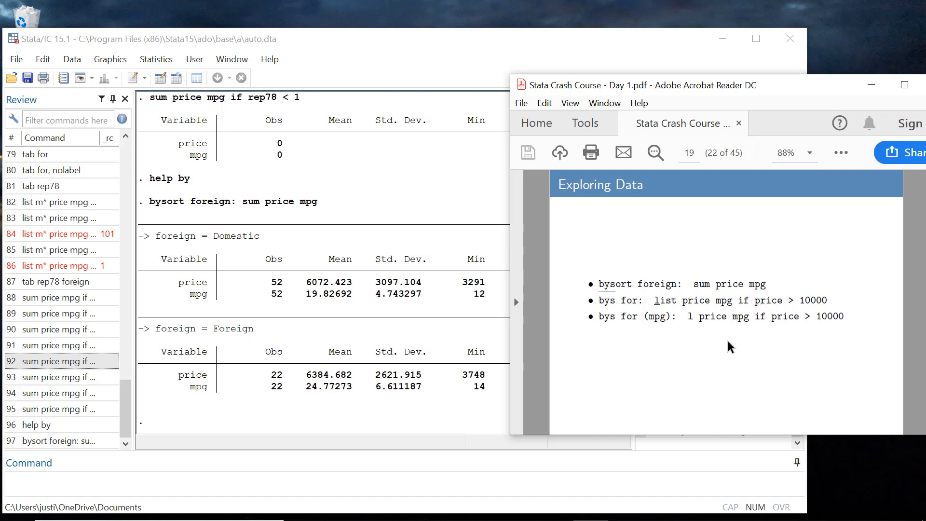
pyautogui.click(226, 486)
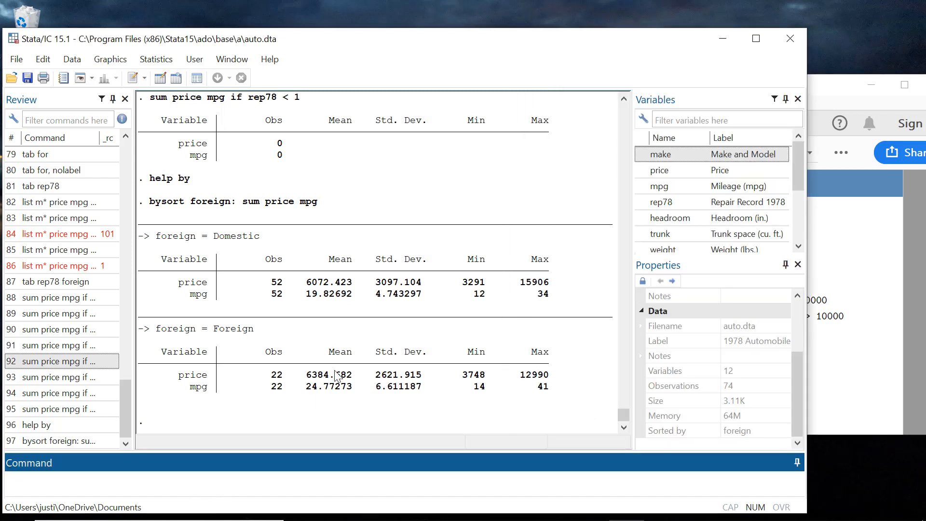
pyautogui.write('bysort for: list price if')
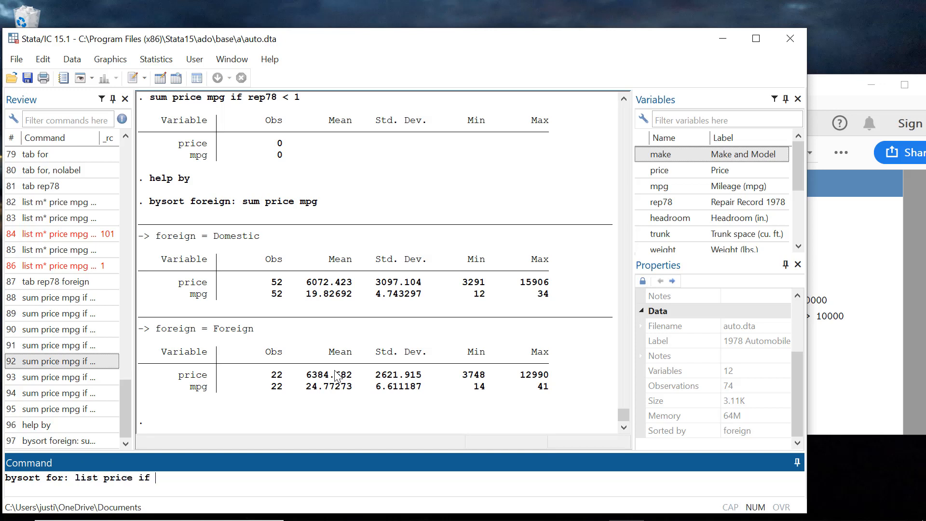
pyautogui.write(' price > 10000')
pyautogui.press('Return')
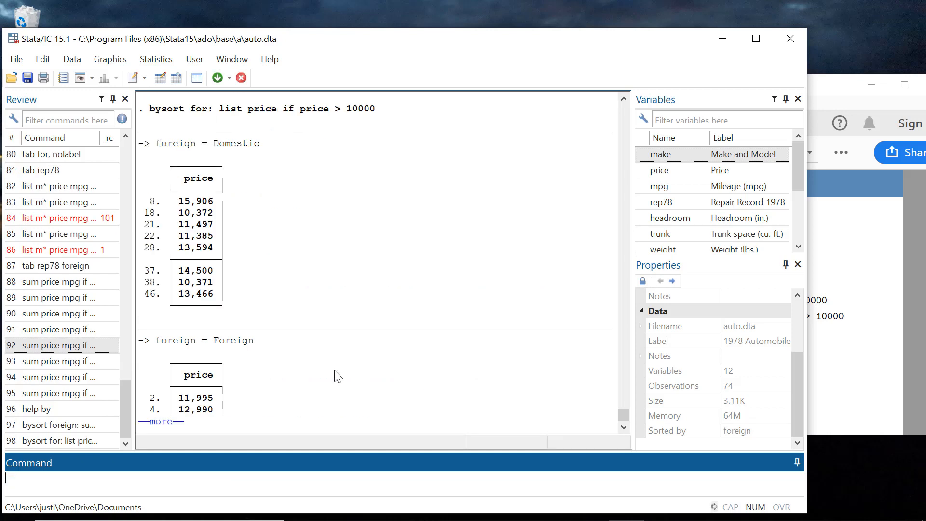
pyautogui.press('Return')
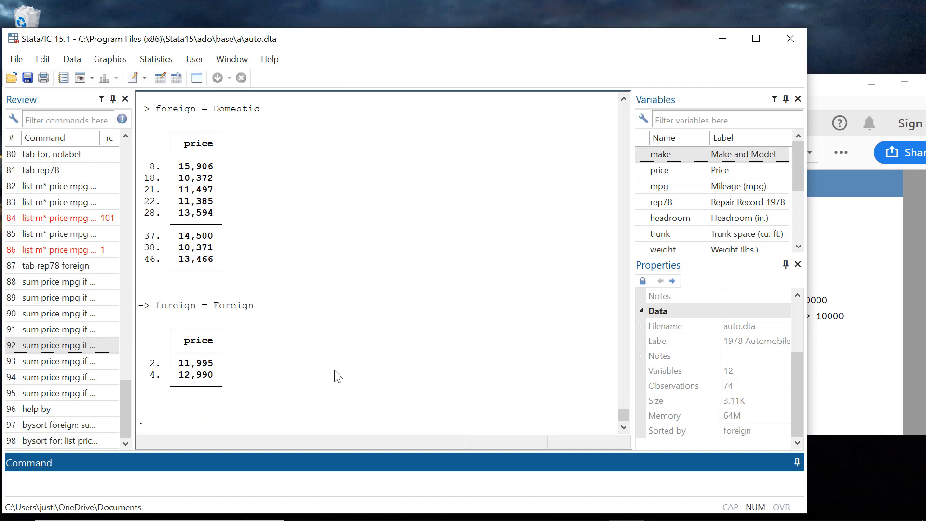
# Step: Recall the by-group listing and add mileage, running bysort for: list price mpg if price > 10000 through to the end of its output
pyautogui.press('pageup')
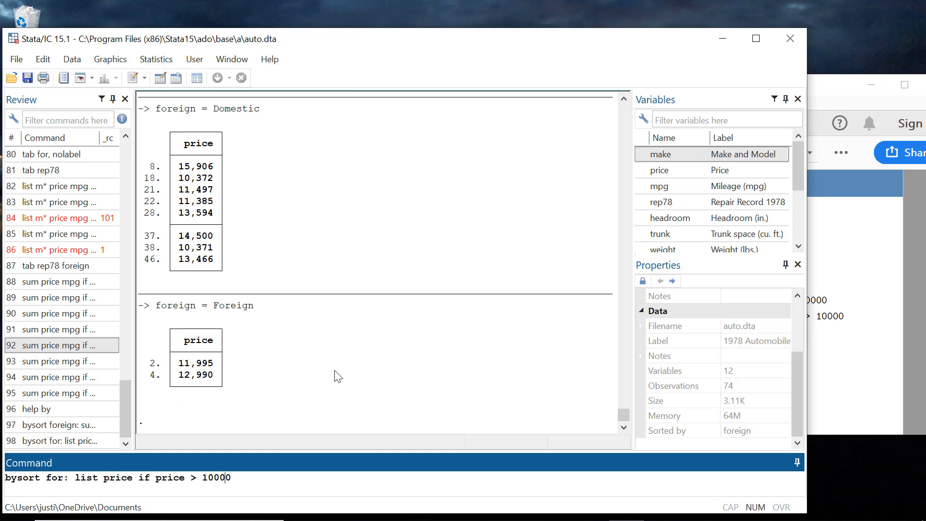
pyautogui.write('mpg')
pyautogui.press('Return')
pyautogui.press('space')
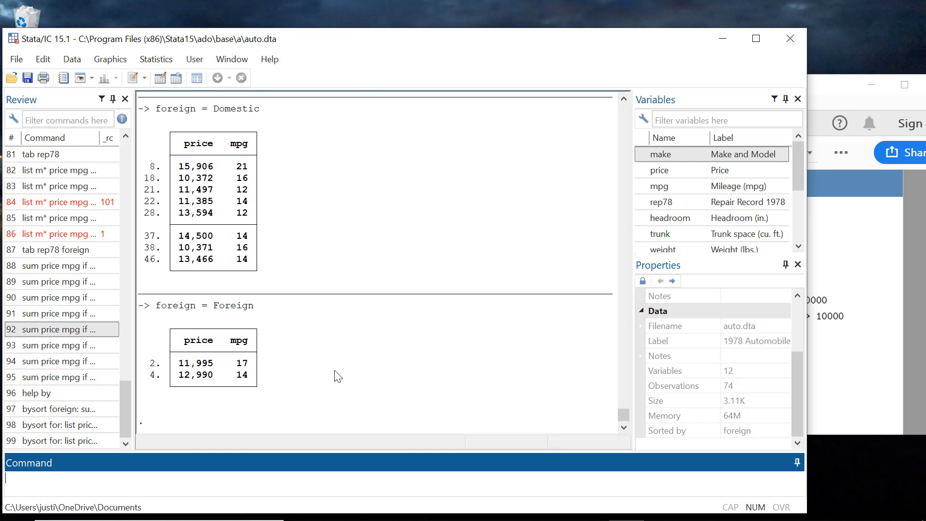
# Step: Sort the recalled listing by mileage within each origin group by running bysort for (mpg): list price mpg if price > 10000
pyautogui.press('pageup')
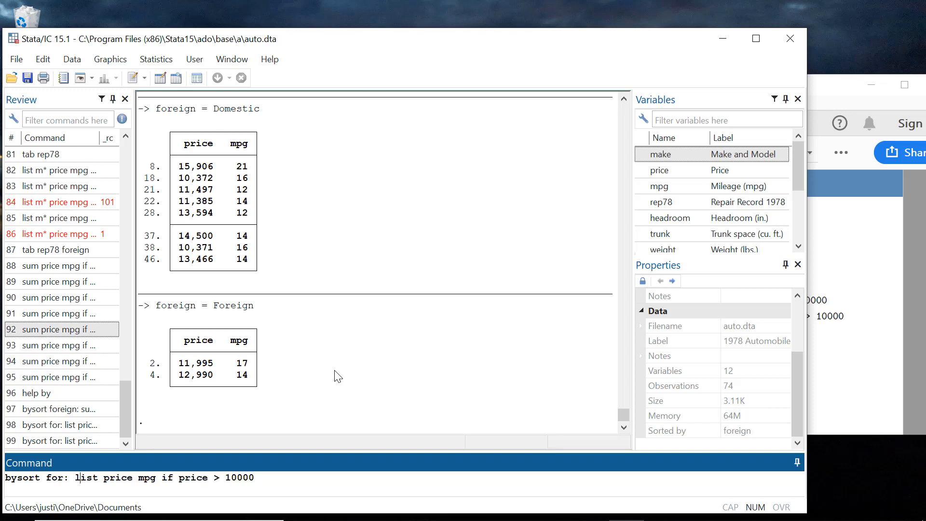
pyautogui.write('(')
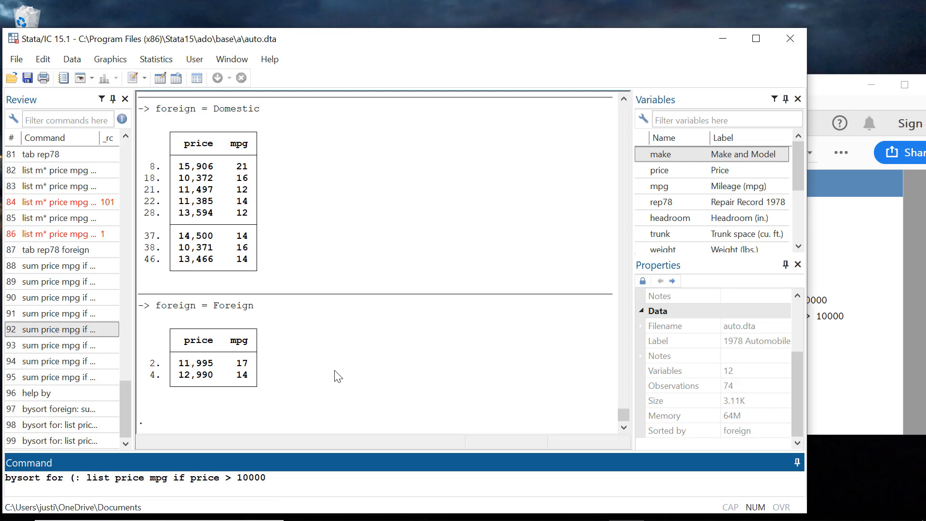
pyautogui.write('mpg)')
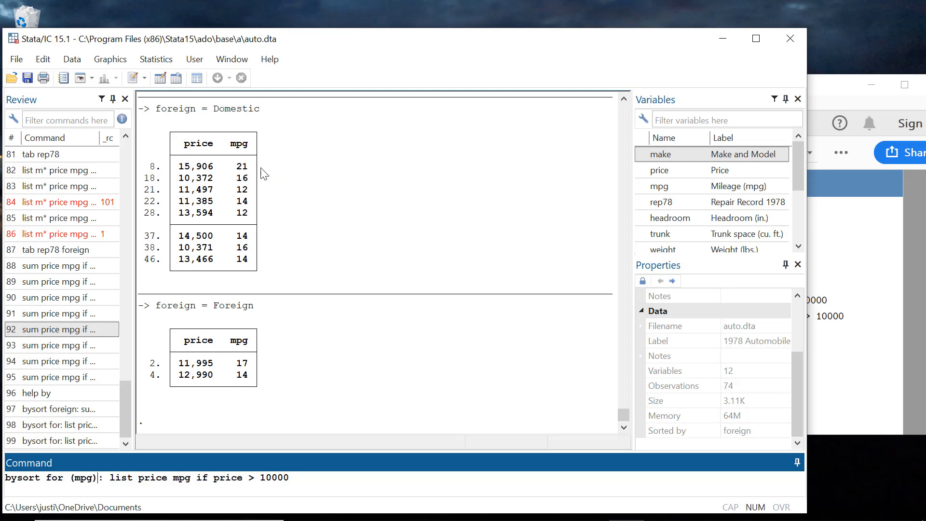
pyautogui.click(289, 477)
pyautogui.press('Return')
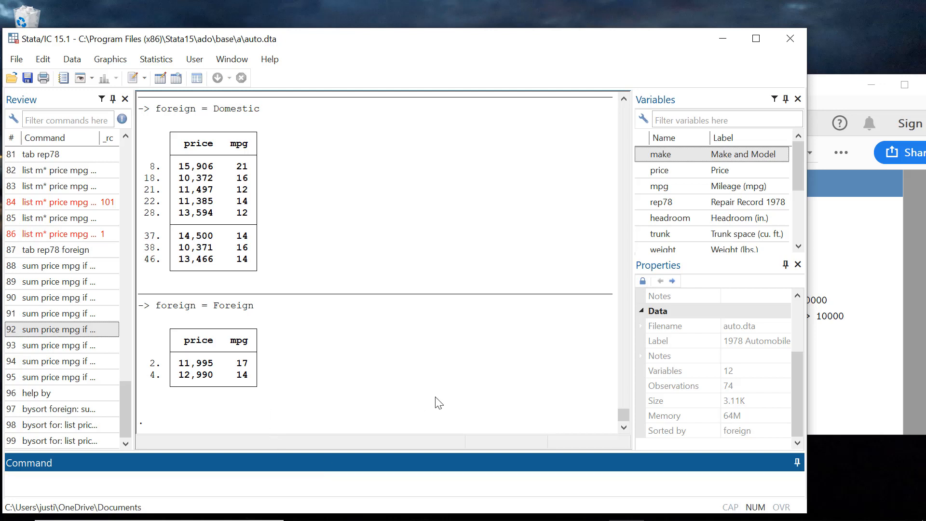
pyautogui.press('space')
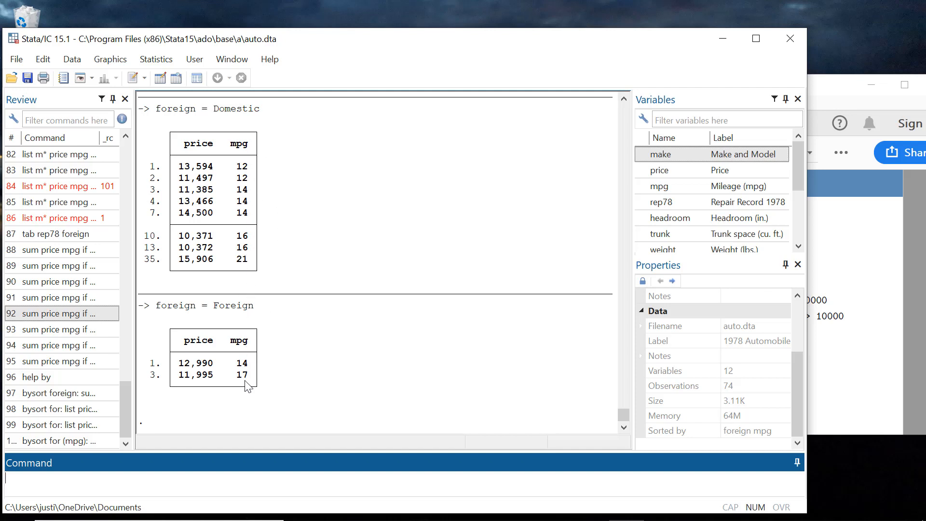
# Step: Advance the course slides to the sum price, d example and summarize price with sum price, followed by the detailed sum price, d
pyautogui.click(890, 378)
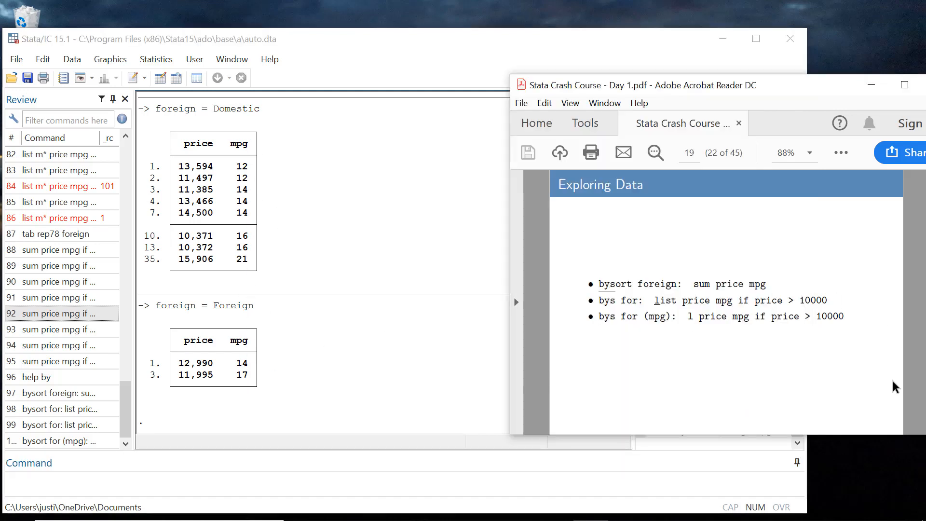
pyautogui.scroll(-2, 893, 386)
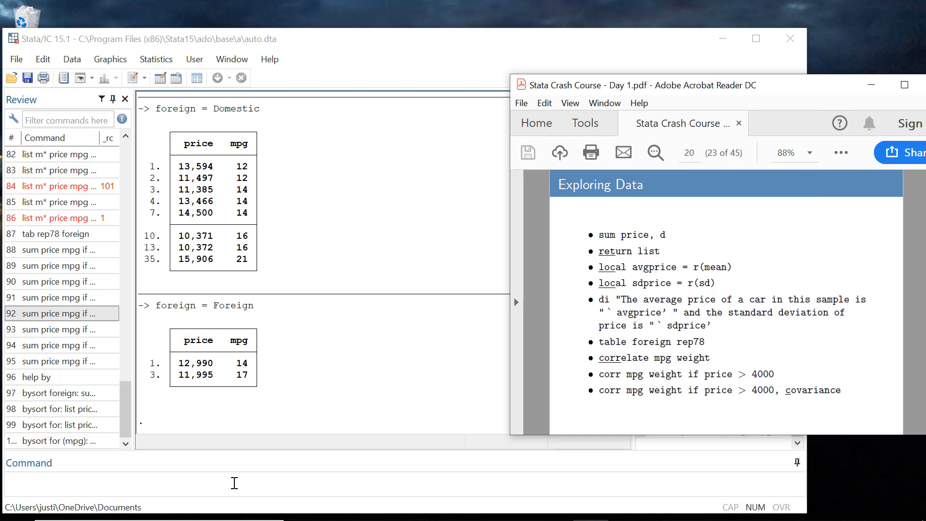
pyautogui.click(234, 483)
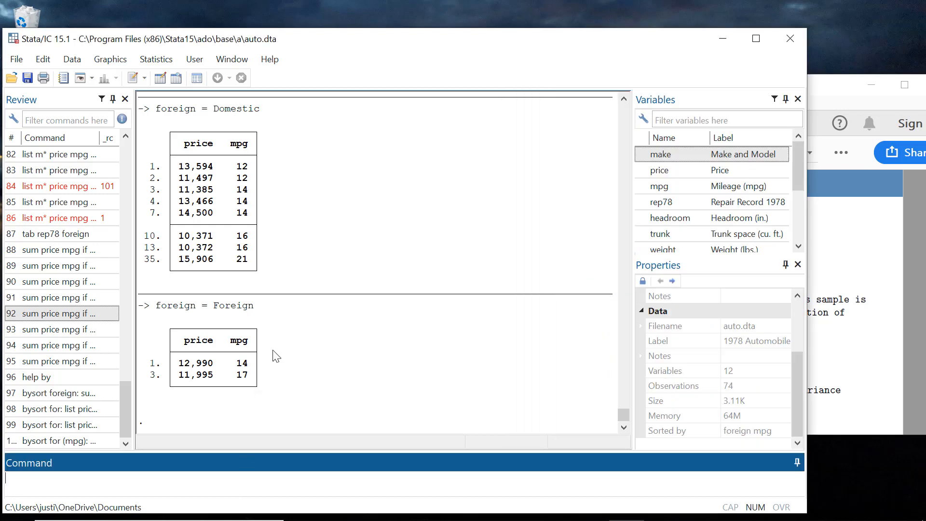
pyautogui.write('sum price')
pyautogui.press('Return')
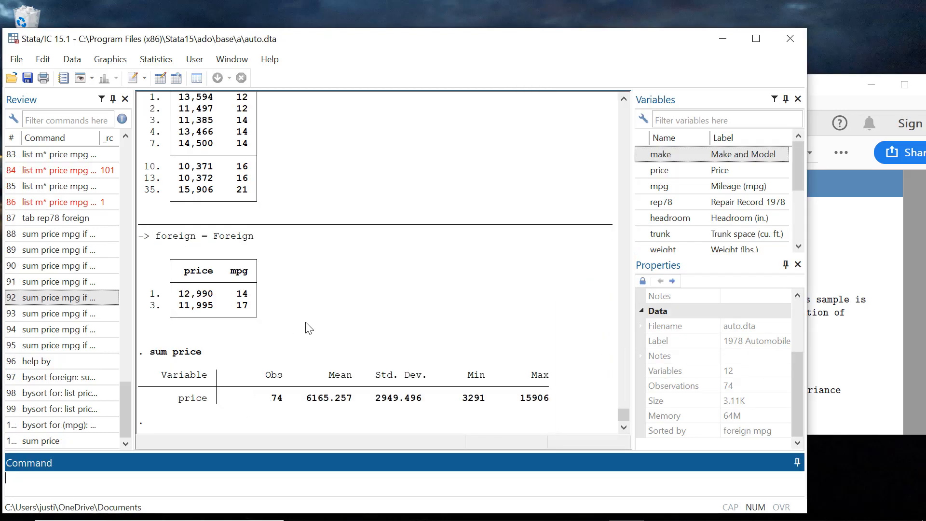
pyautogui.write('sum price, d')
pyautogui.press('Return')
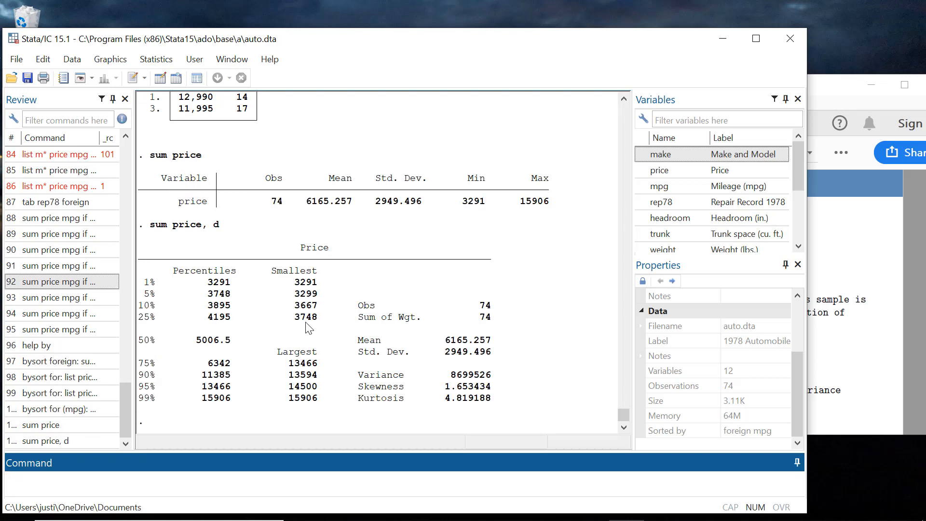
# Step: List the stored results of the summary with return list and compare the scalars with the detailed price summary
pyautogui.write('return list')
pyautogui.press('Return')
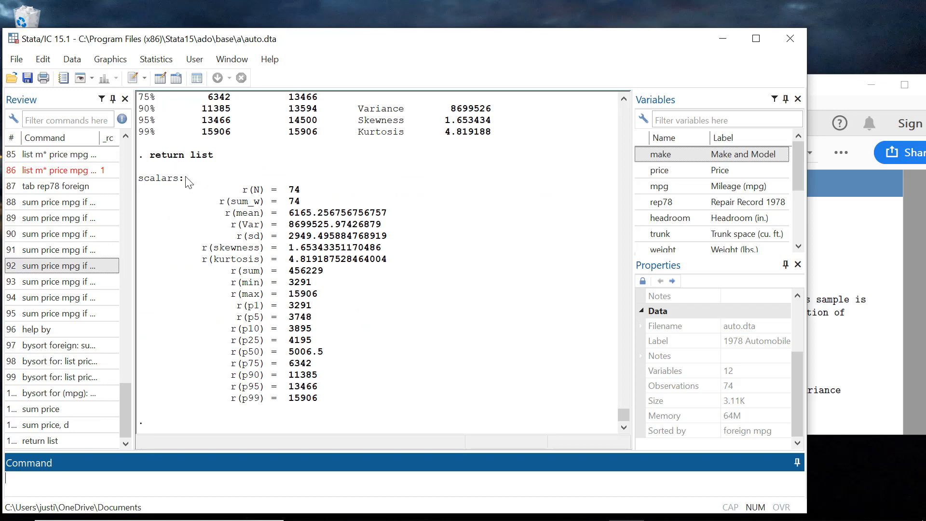
pyautogui.scroll(5, 299, 223)
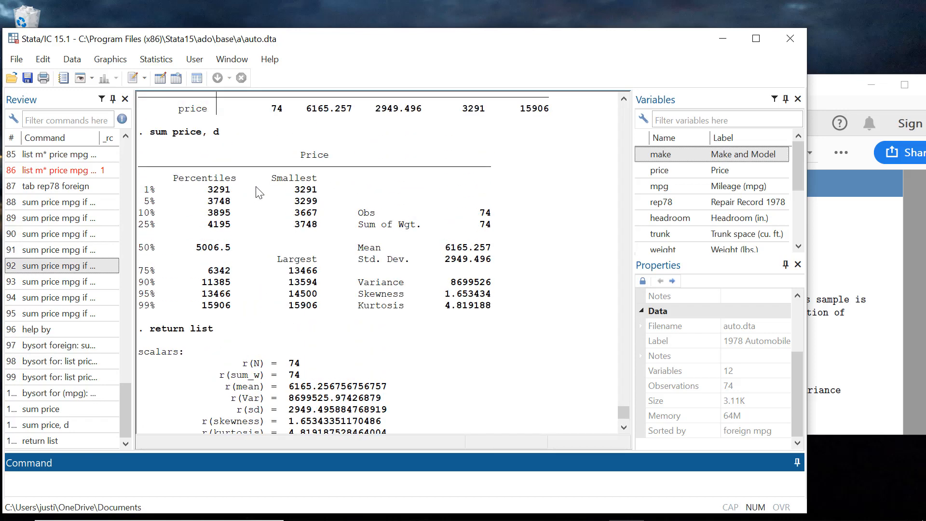
pyautogui.scroll(-5, 207, 202)
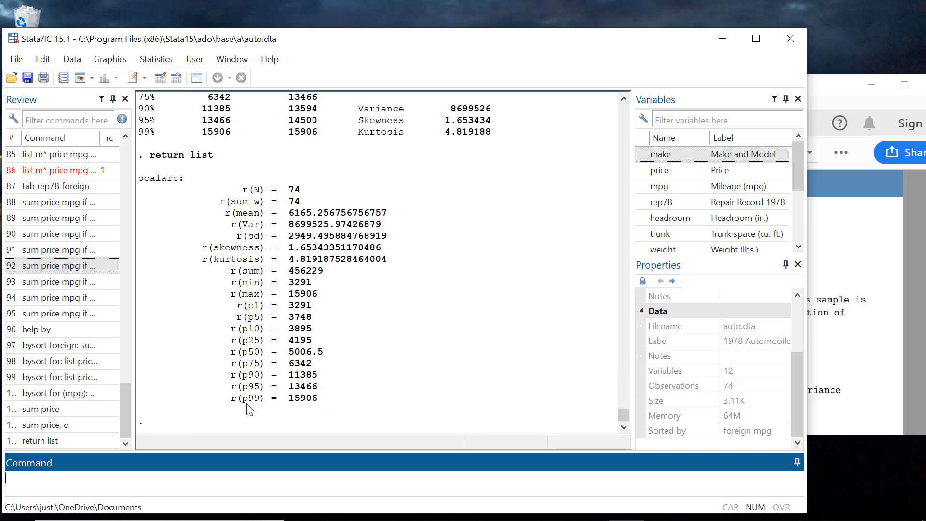
pyautogui.scroll(4, 348, 202)
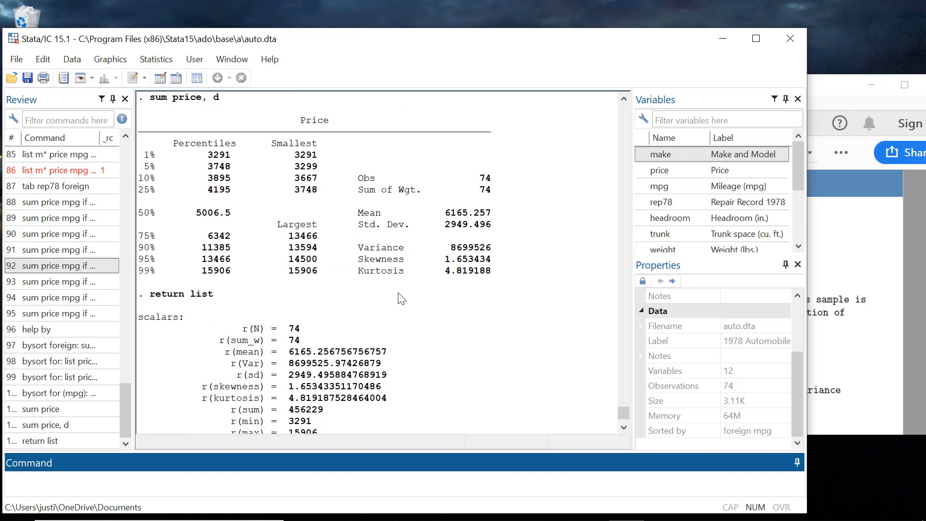
pyautogui.scroll(-4, 375, 290)
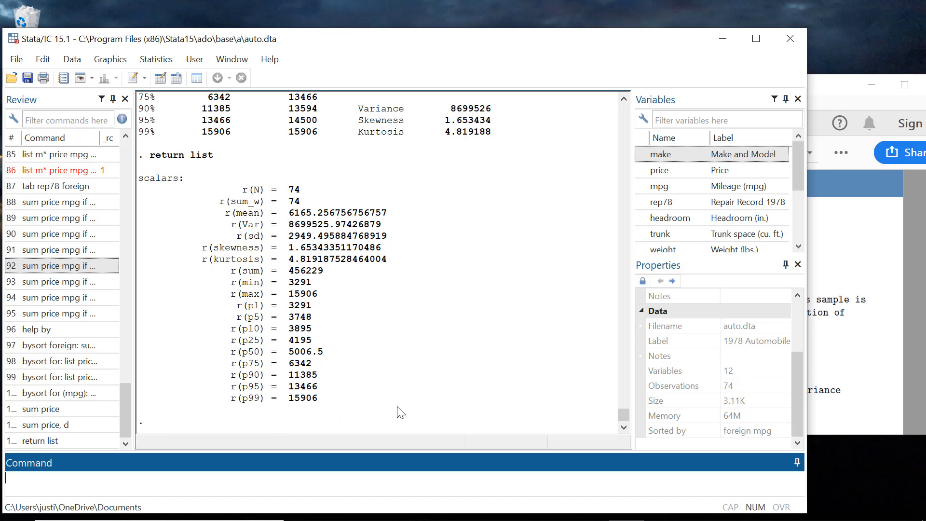
pyautogui.scroll(6, 385, 275)
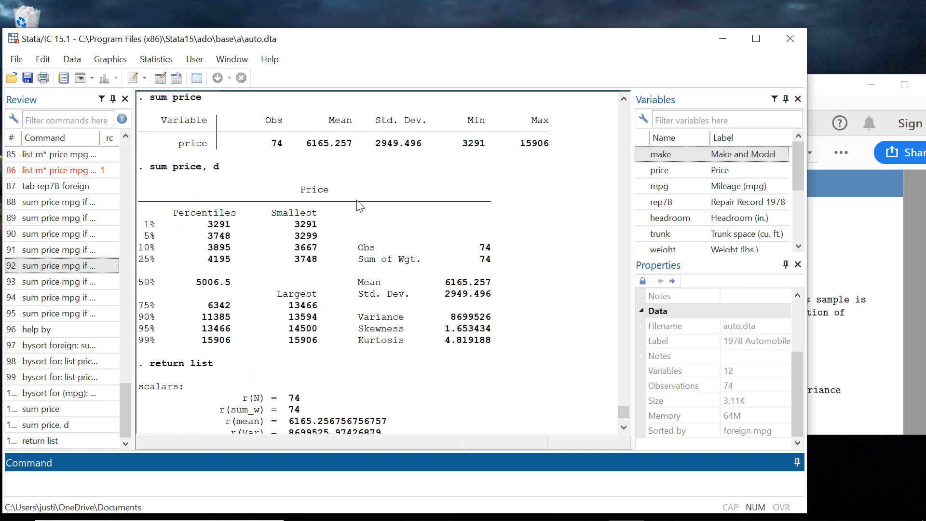
pyautogui.scroll(-3, 492, 267)
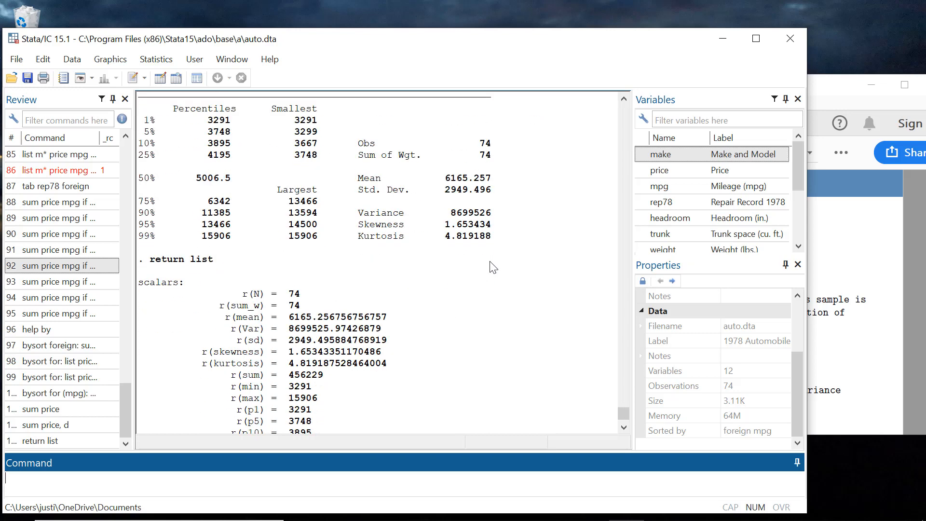
pyautogui.scroll(-3, 492, 267)
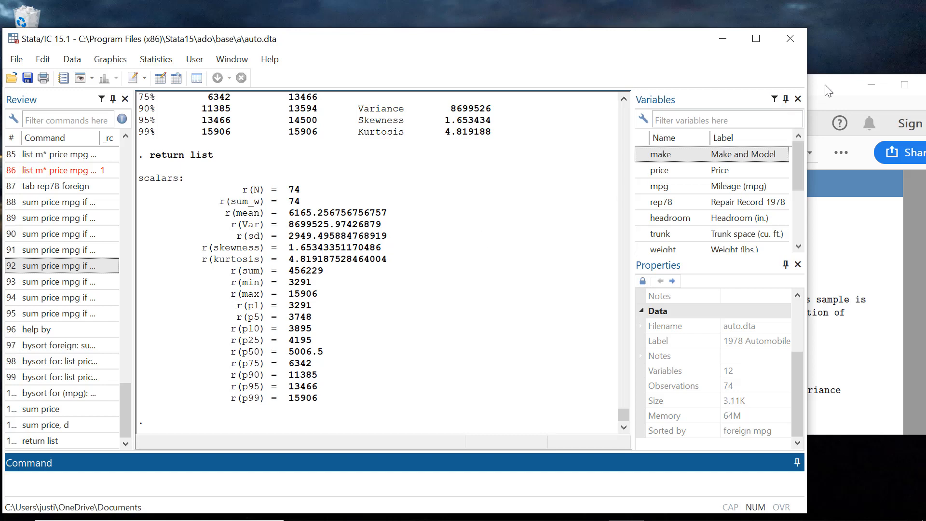
# Step: Check the slide's local macro example and store the mean price in a macro by running local avgprice = r(mean)
pyautogui.hotkey('alt', 'Tab')
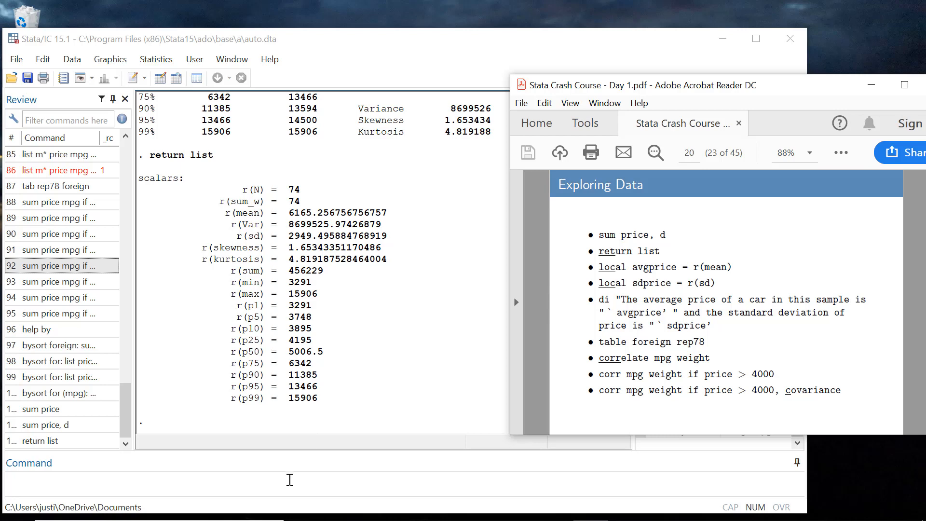
pyautogui.click(289, 480)
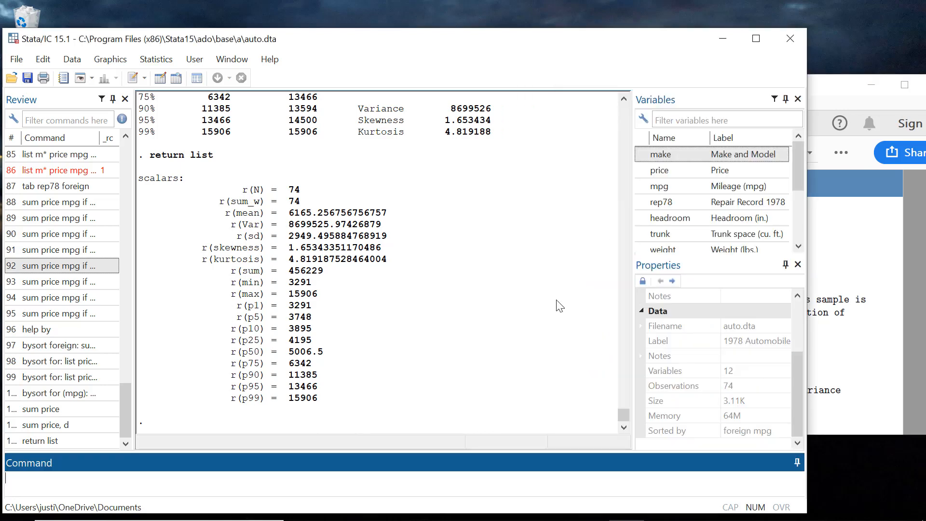
pyautogui.click(836, 248)
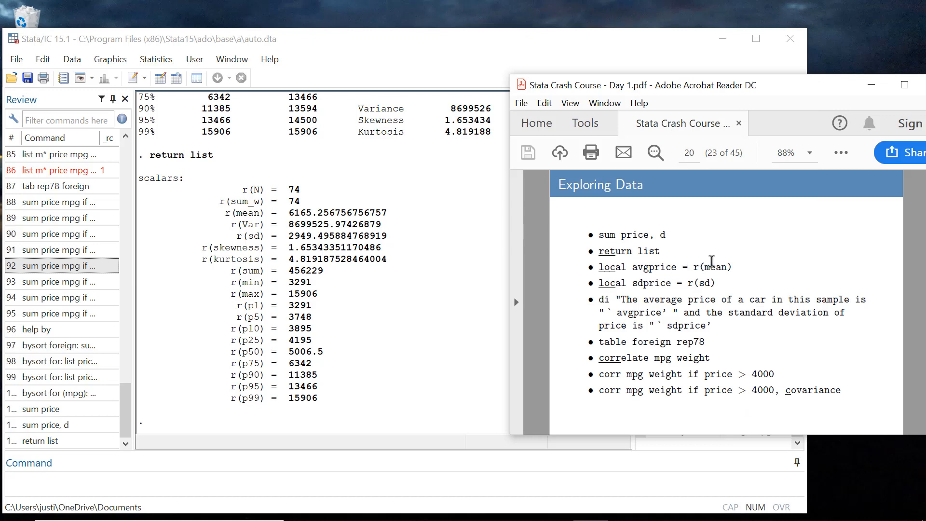
pyautogui.click(371, 491)
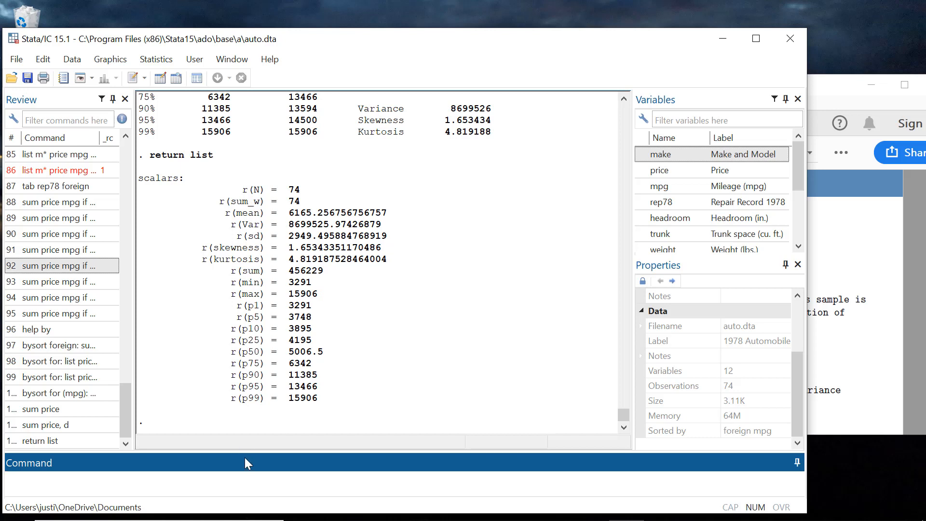
pyautogui.write('local avgprice = r(mean)')
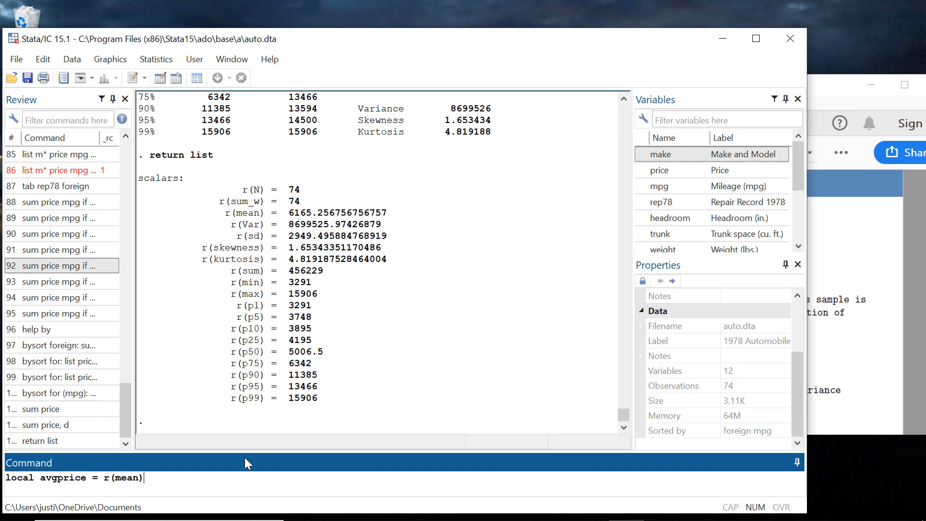
pyautogui.press('Return')
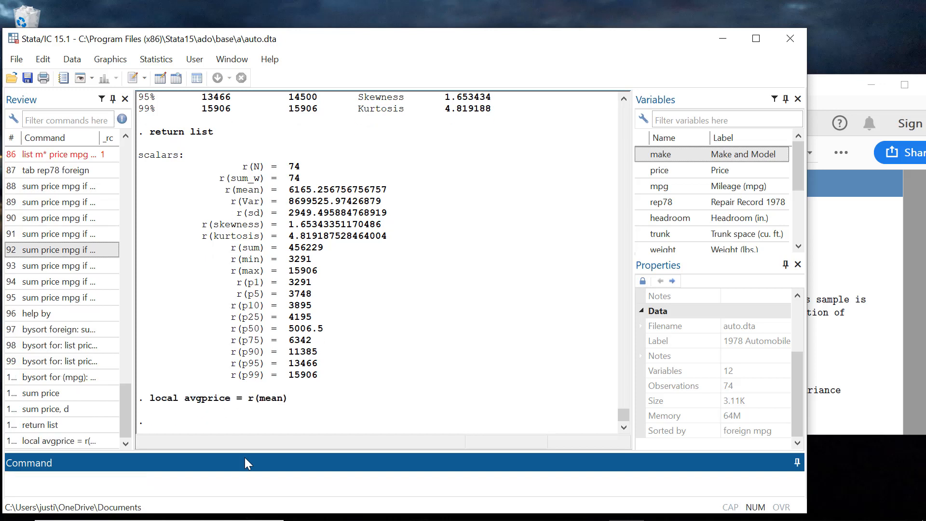
# Step: Display the stored average price by running di `avgprice', and summarize mileage with sum mpg
pyautogui.write("di `avgprice'")
pyautogui.press('Return')
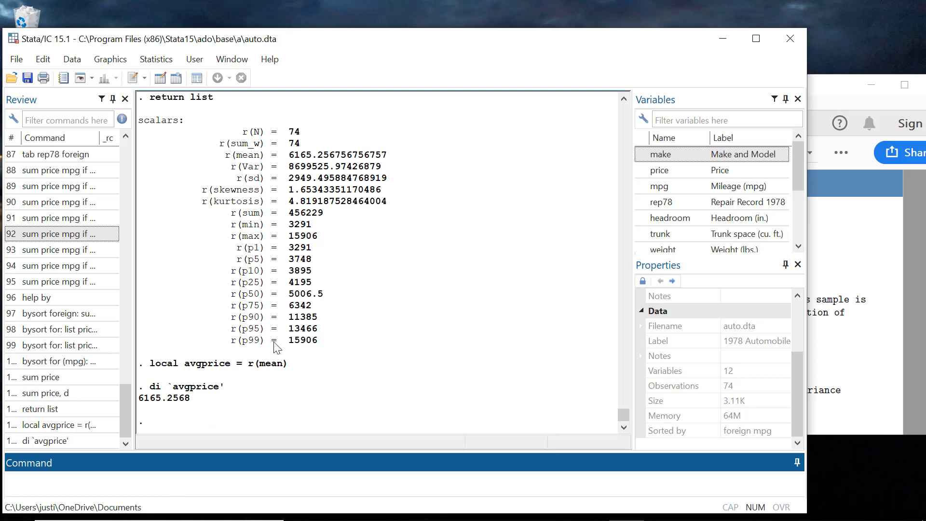
pyautogui.write('sum p')
pyautogui.press('BackSpace')
pyautogui.write('mpg,')
pyautogui.press('BackSpace')
pyautogui.press('Return')
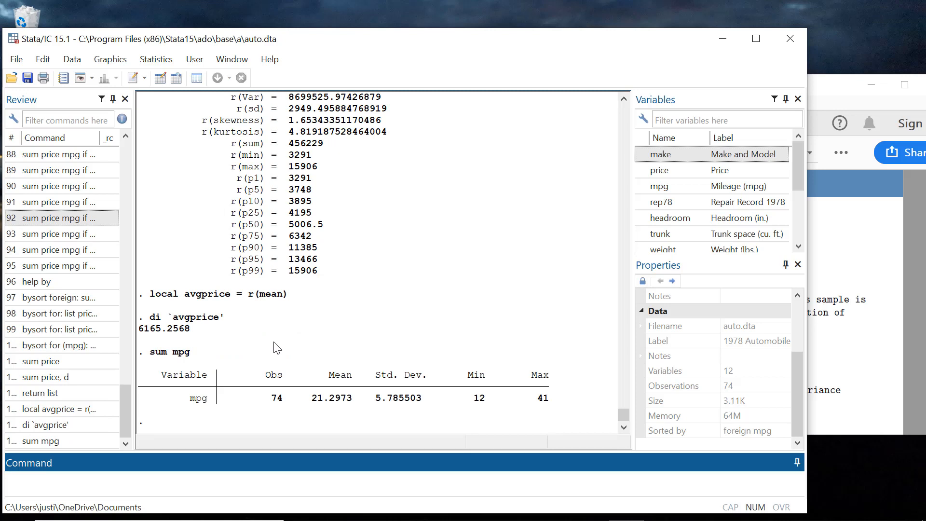
# Step: List the stored results of the mileage summary with return list and display the price macro again with di `avgprice'
pyautogui.write('return list')
pyautogui.press('Return')
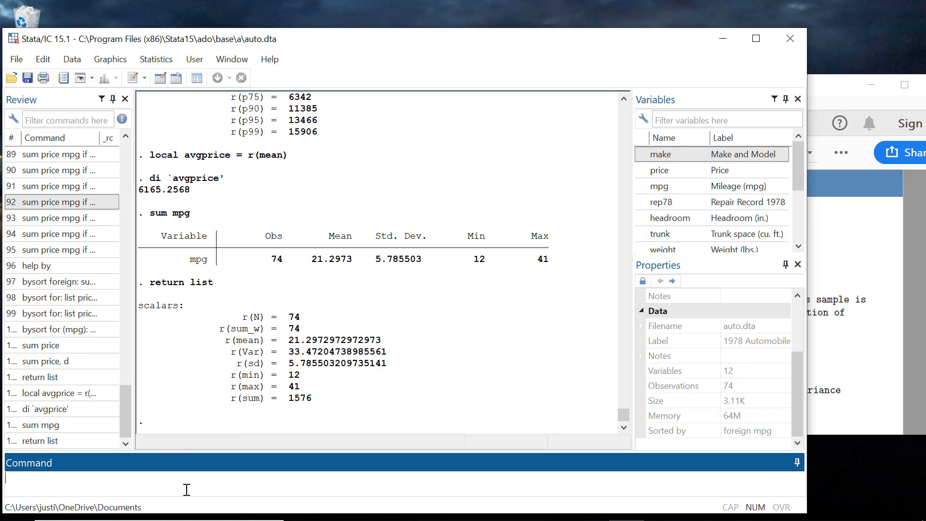
pyautogui.press('pageup')
pyautogui.press('pageup')
pyautogui.press('pageup')
pyautogui.press('Return')
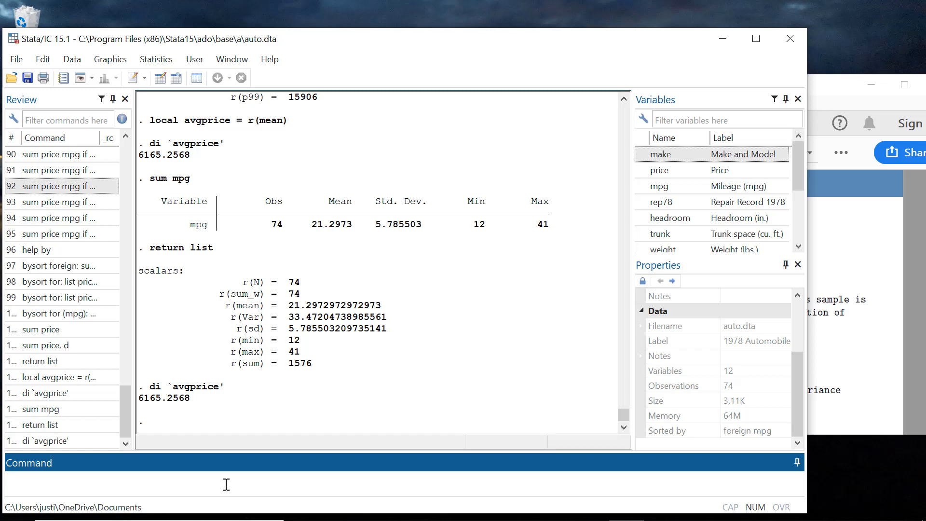
# Step: Check the slide's display example and run di "The average price of a car in our sample is $`avgprice'!"
pyautogui.click(849, 303)
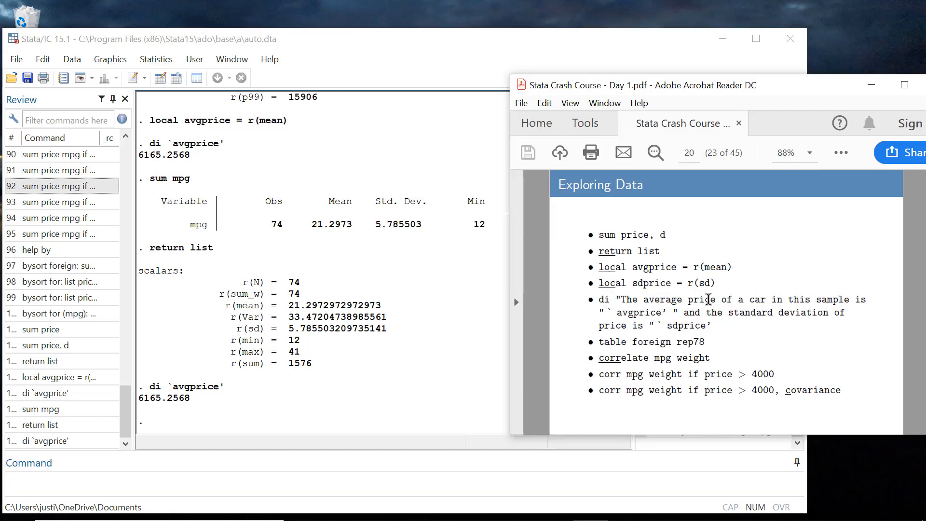
pyautogui.click(376, 490)
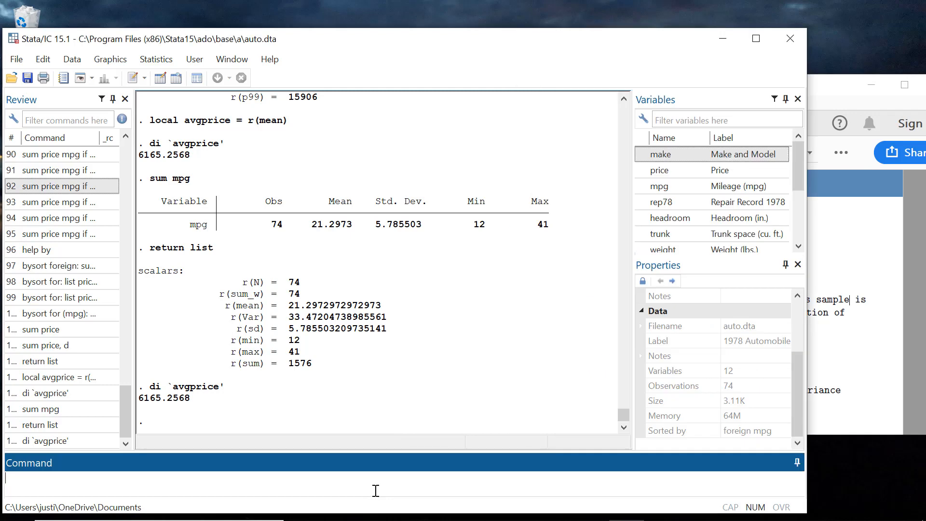
pyautogui.write('di "The ava')
pyautogui.write('rage price of a car in our sample is ')
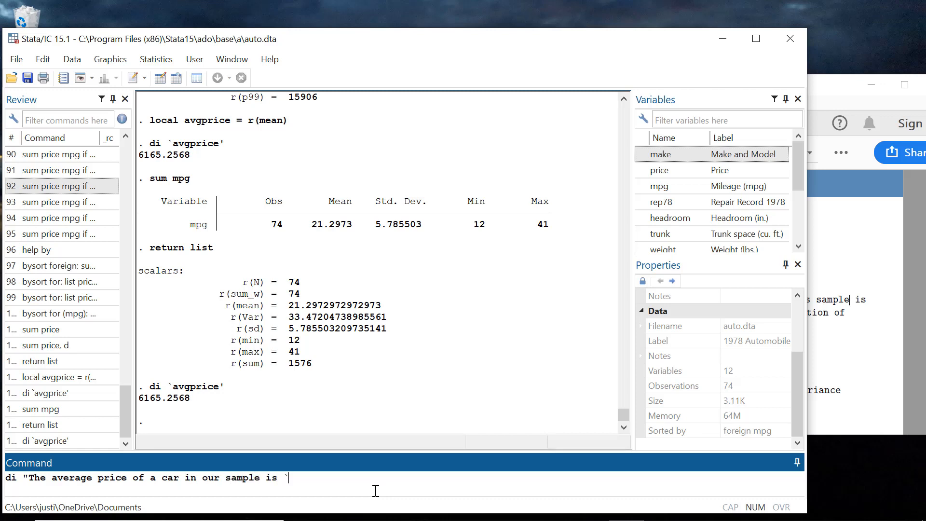
pyautogui.write('$`avgprice\'!"')
pyautogui.press('Return')
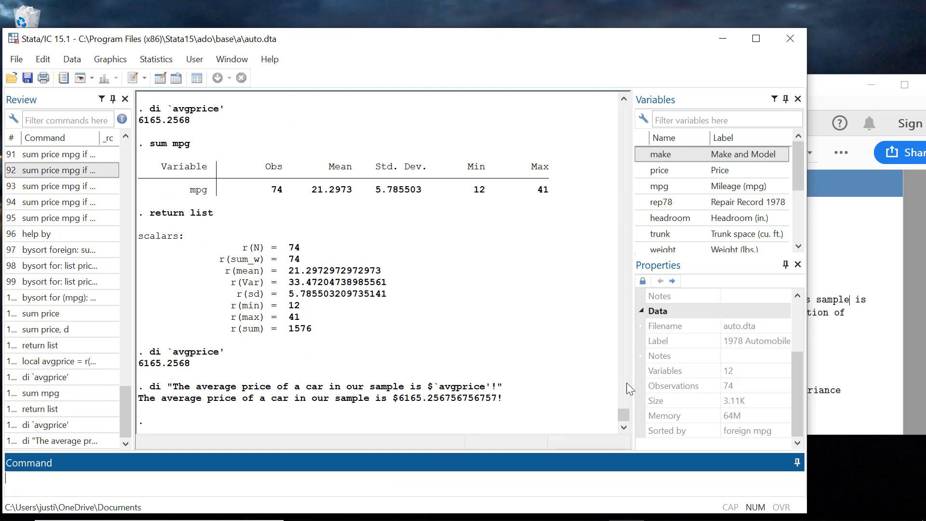
# Step: Cross-tabulate repair record by car type with tab rep78 foreign, followed by table rep78 for
pyautogui.click(851, 316)
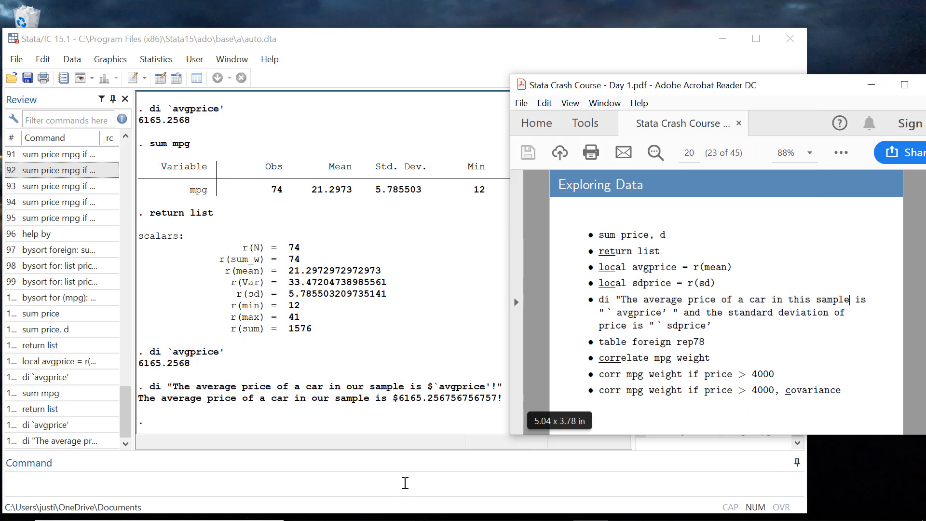
pyautogui.click(404, 482)
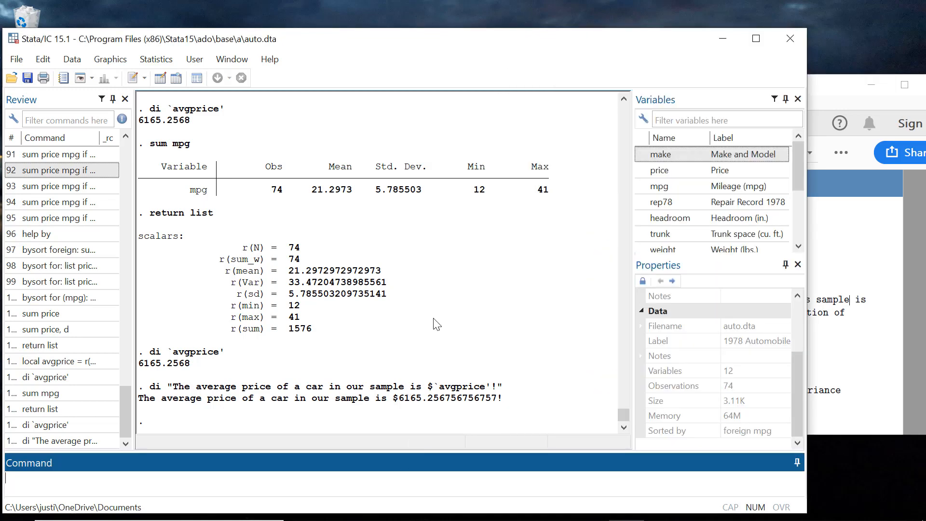
pyautogui.write('tab rep')
pyautogui.press('BackSpace')
pyautogui.write('p78 foreign')
pyautogui.press('Return')
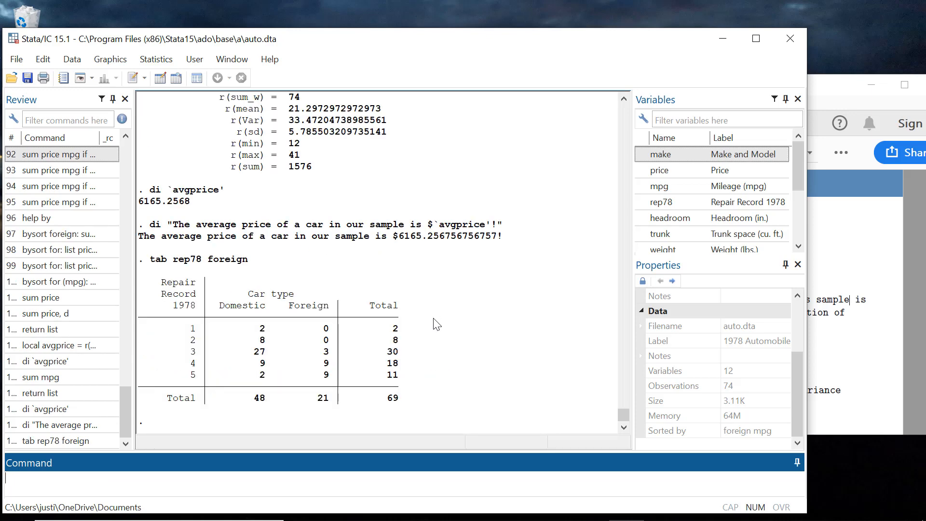
pyautogui.write('table rep78 for')
pyautogui.press('Return')
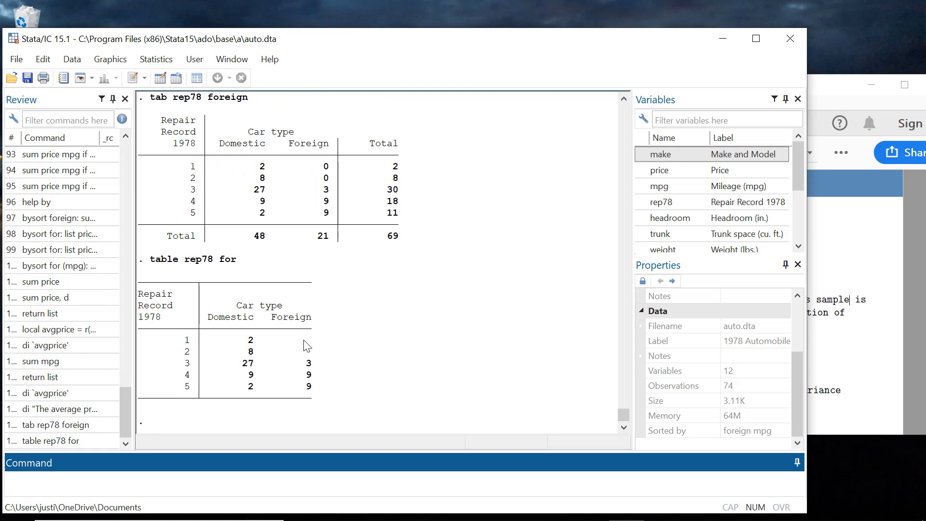
# Step: Check the correlate example on the slide and correlate repair record with car type by running corr rep78 for
pyautogui.click(877, 369)
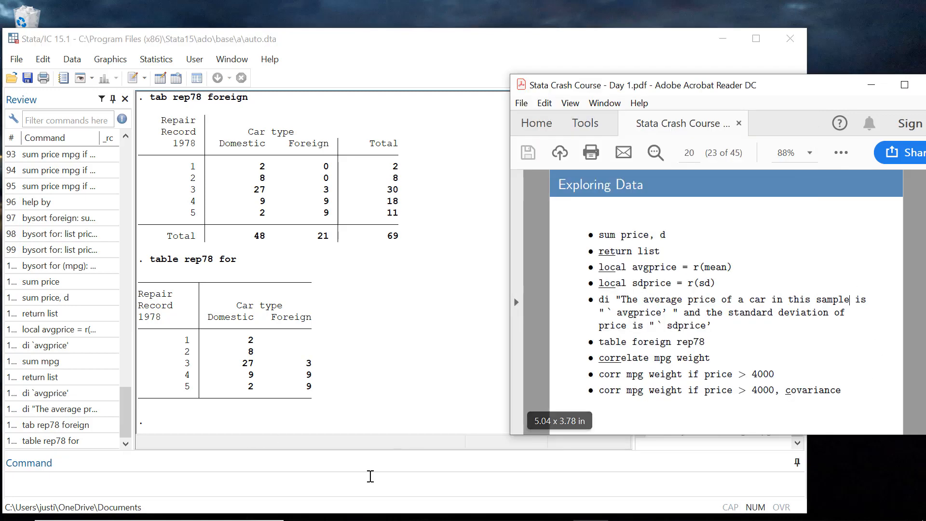
pyautogui.click(348, 489)
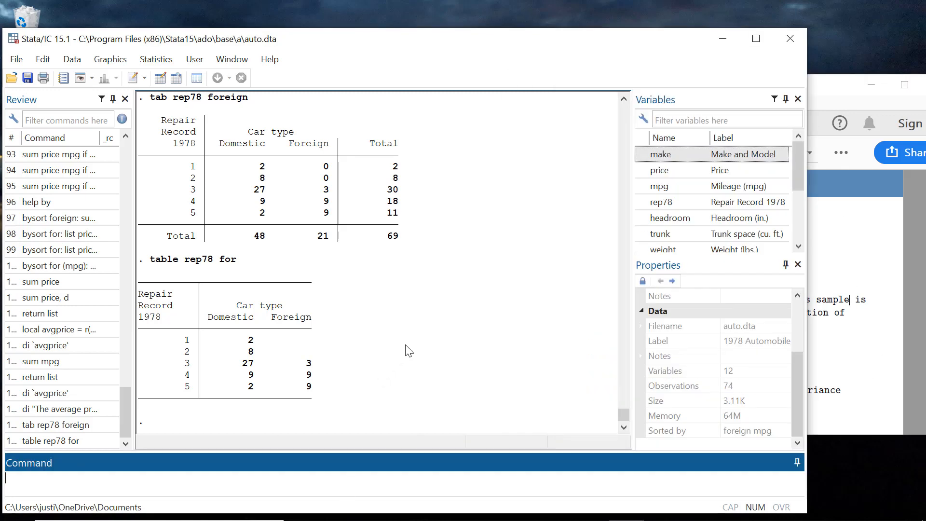
pyautogui.write('correlate')
pyautogui.press('BackSpace')
pyautogui.press('BackSpace')
pyautogui.press('BackSpace')
pyautogui.press('BackSpace')
pyautogui.press('BackSpace')
pyautogui.write('rep78 for')
pyautogui.press('Return')
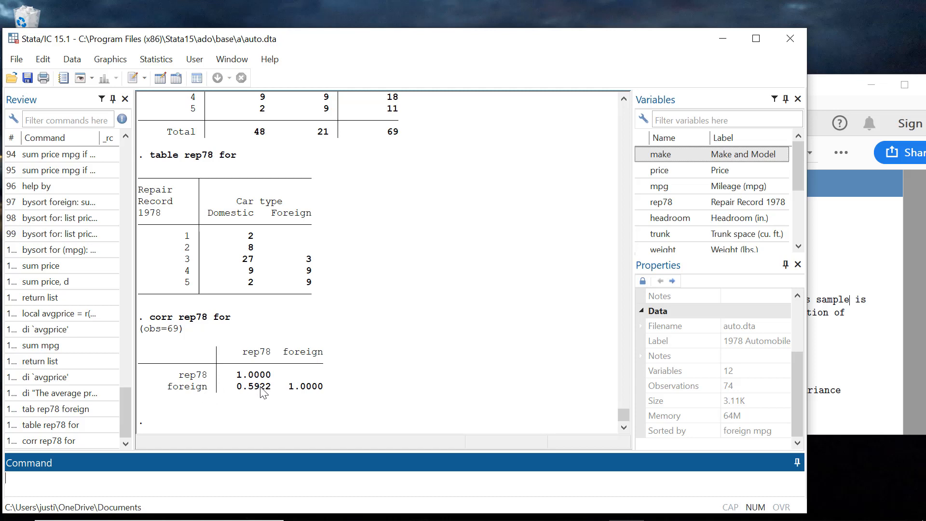
# Step: Restrict the recalled correlation to pricier cars by running corr rep78 for if price > 4000
pyautogui.click(813, 312)
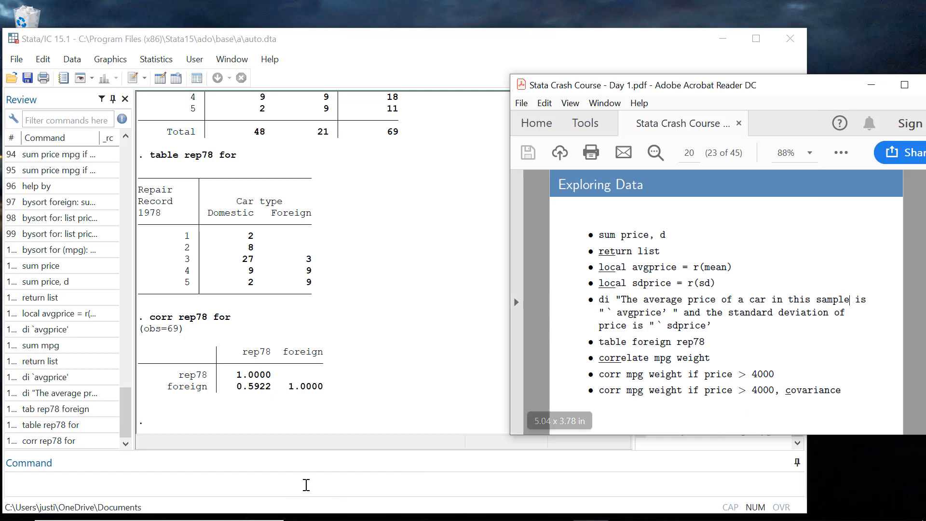
pyautogui.click(305, 483)
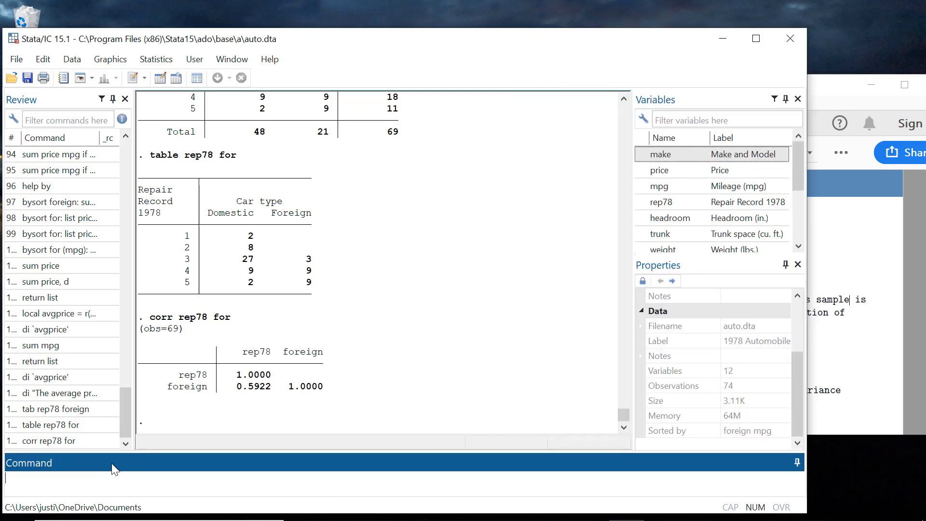
pyautogui.press('pageup')
pyautogui.write('if price > 4000')
pyautogui.press('Return')
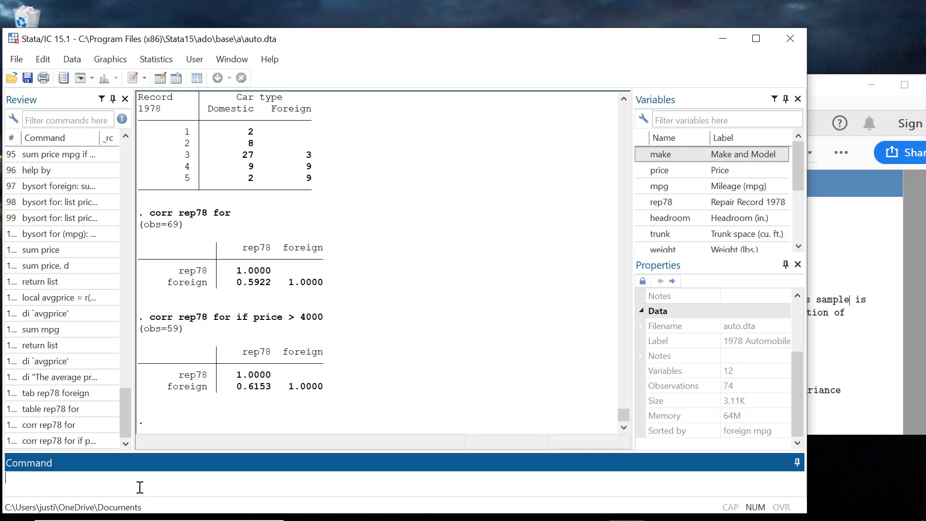
# Step: Replace the recalled command's price condition with the covariance option and run corr rep78 for, cov
pyautogui.press('pageup')
pyautogui.press('BackSpace')
pyautogui.press('BackSpace')
pyautogui.press('BackSpace')
pyautogui.press('BackSpace')
pyautogui.press('BackSpace')
pyautogui.press('BackSpace')
pyautogui.press('BackSpace')
pyautogui.press('BackSpace')
pyautogui.press('BackSpace')
pyautogui.press('BackSpace')
pyautogui.press('BackSpace')
pyautogui.press('BackSpace')
pyautogui.press('BackSpace')
pyautogui.press('BackSpace')
pyautogui.press('BackSpace')
pyautogui.press('BackSpace')
pyautogui.write(', cov')
pyautogui.press('Return')
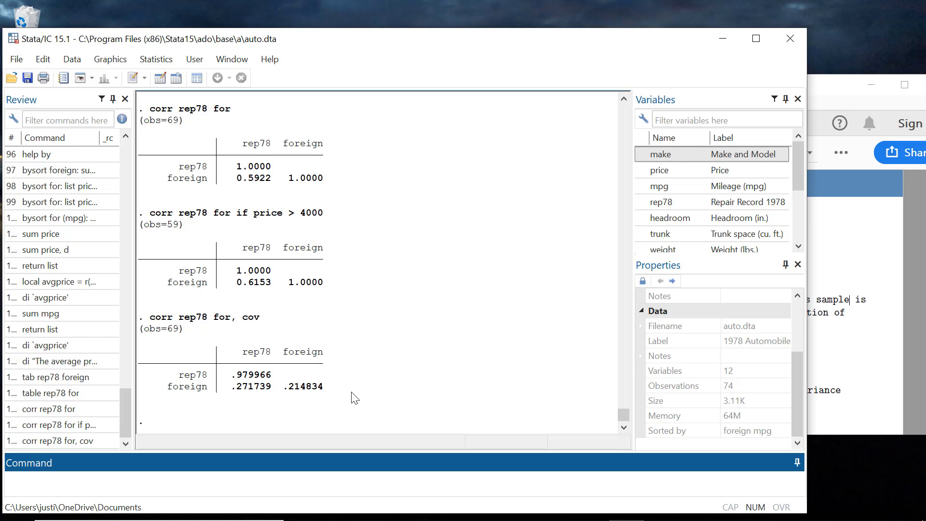
# Step: Advance the course slides to the histogram examples, plot the price distribution with histogram price, and return to the results
pyautogui.click(877, 361)
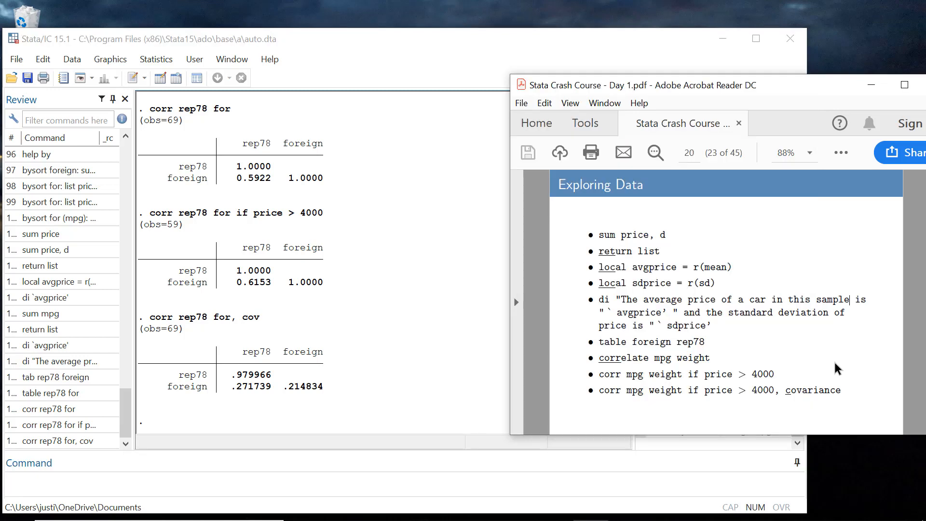
pyautogui.scroll(-1, 837, 369)
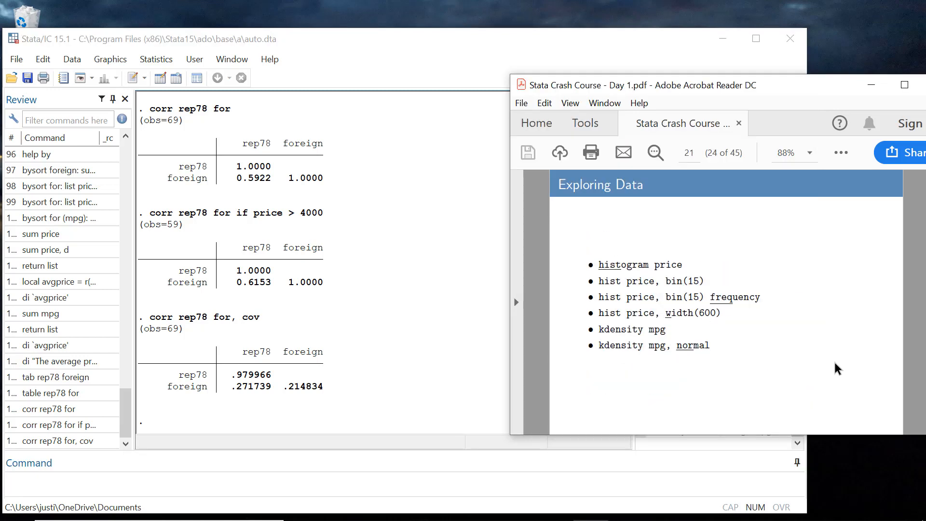
pyautogui.click(343, 482)
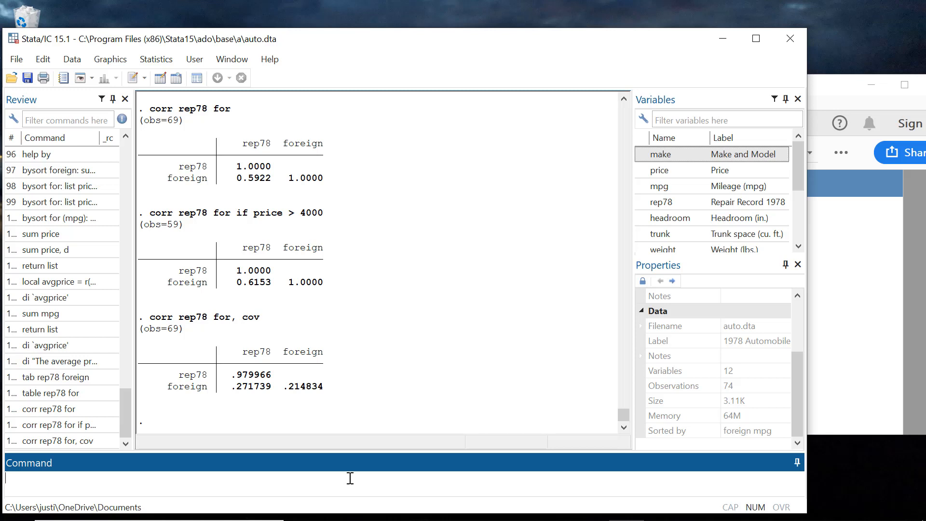
pyautogui.write('histogram price')
pyautogui.press('Return')
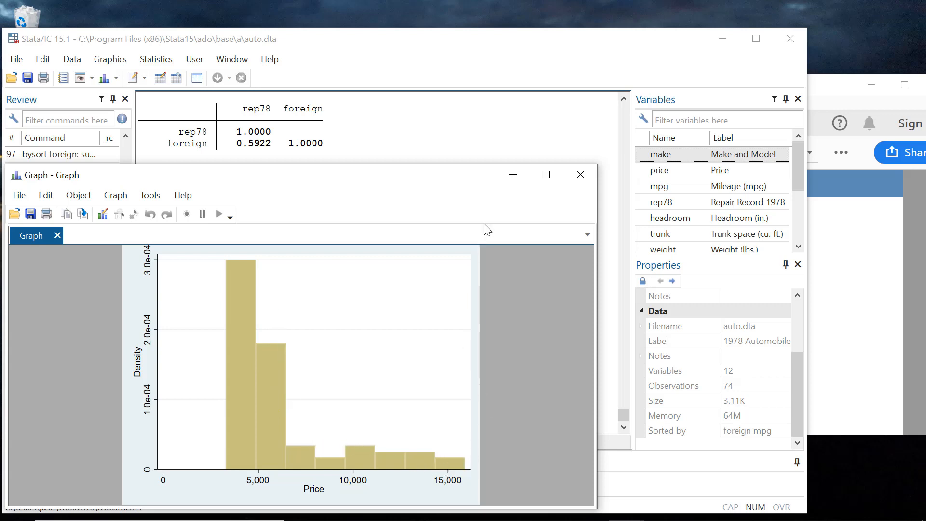
pyautogui.click(545, 137)
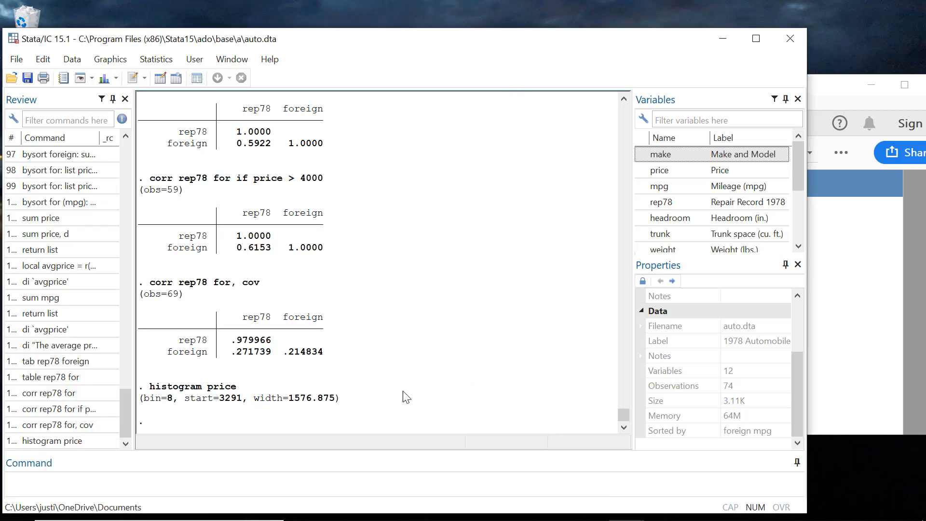
# Step: Recall the histogram command and redraw it with 15 bins by running histogram price, bin(15)
pyautogui.click(85, 445)
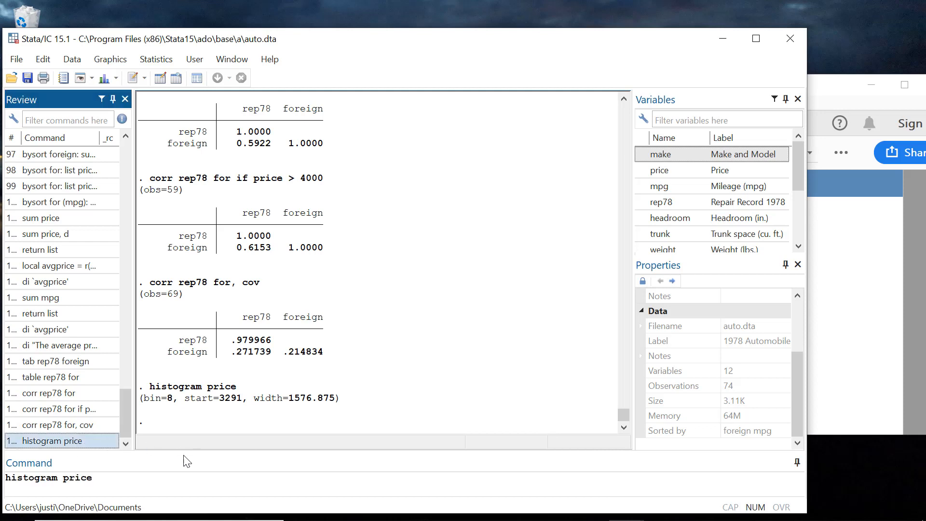
pyautogui.click(116, 476)
pyautogui.write(', ')
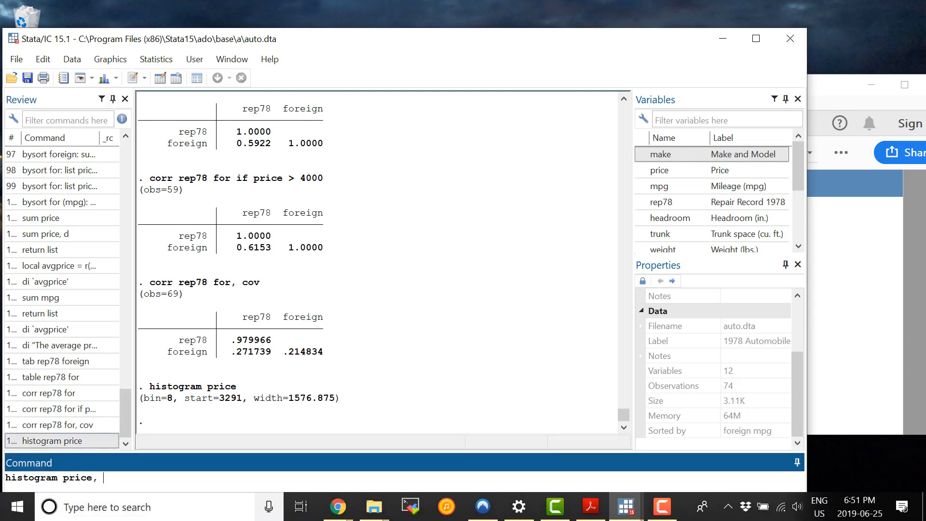
pyautogui.write('bin(15)')
pyautogui.press('Return')
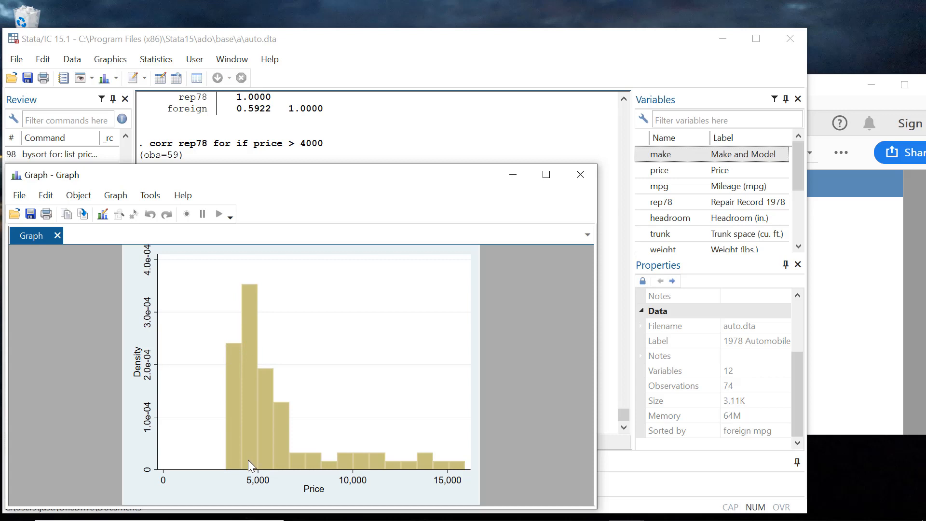
pyautogui.click(433, 144)
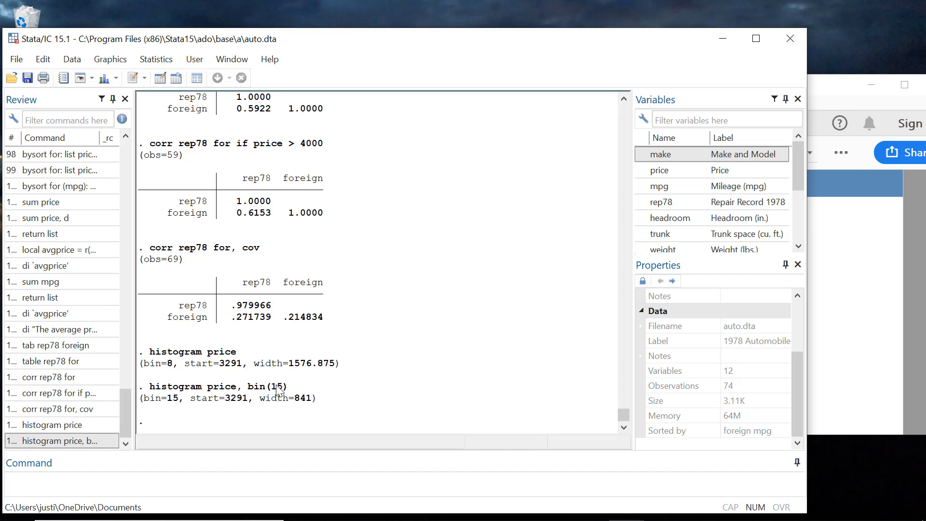
# Step: Replace the bin option with a bar width of 600, run histogram price, width(600), and close the resulting graph
pyautogui.click(216, 481)
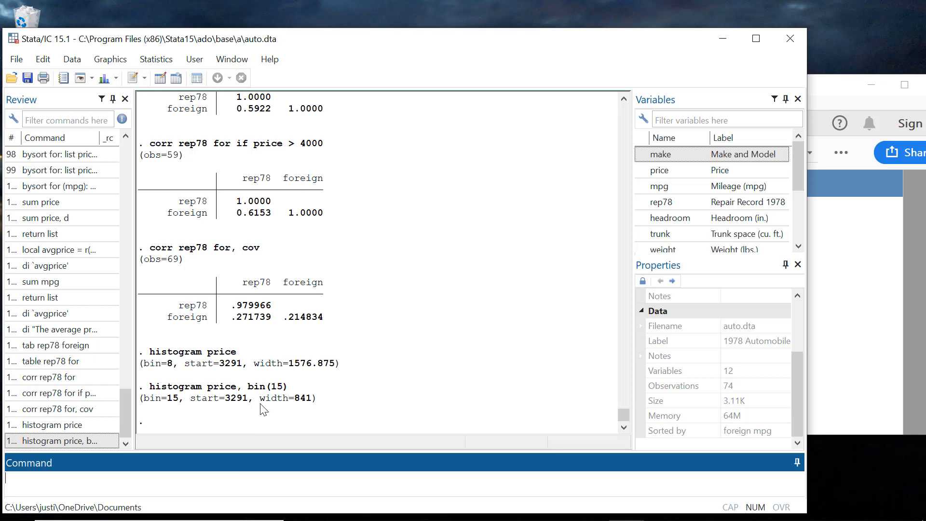
pyautogui.press('pageup')
pyautogui.press('BackSpace')
pyautogui.press('BackSpace')
pyautogui.press('BackSpace')
pyautogui.press('BackSpace')
pyautogui.press('BackSpace')
pyautogui.press('BackSpace')
pyautogui.press('BackSpace')
pyautogui.write('width(')
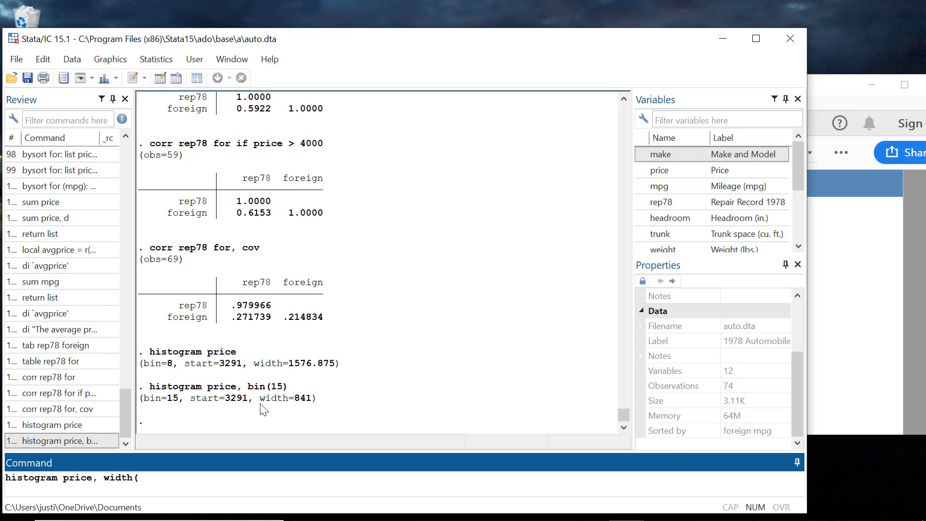
pyautogui.write('600)')
pyautogui.press('Return')
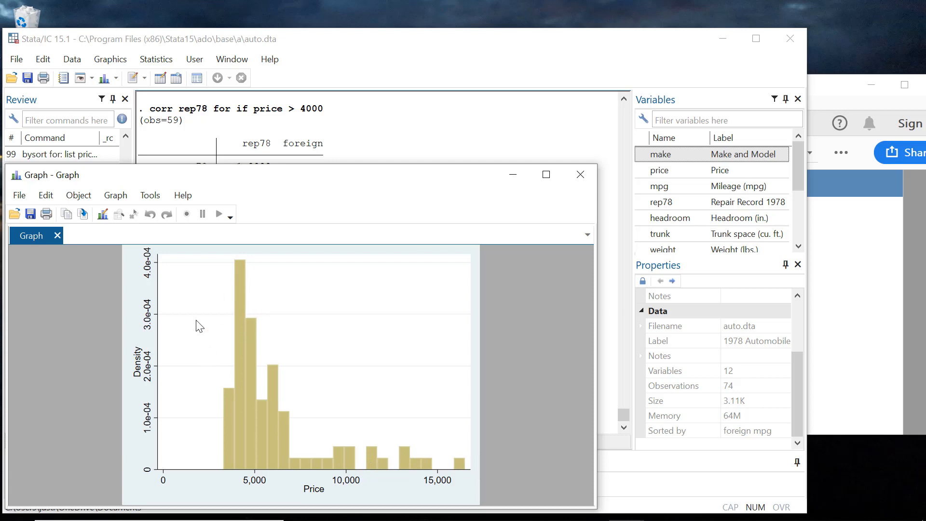
pyautogui.click(580, 173)
# Step: Narrow the bars by running histogram price, width(200), and close the resulting graph
pyautogui.click(47, 440)
pyautogui.click(145, 478)
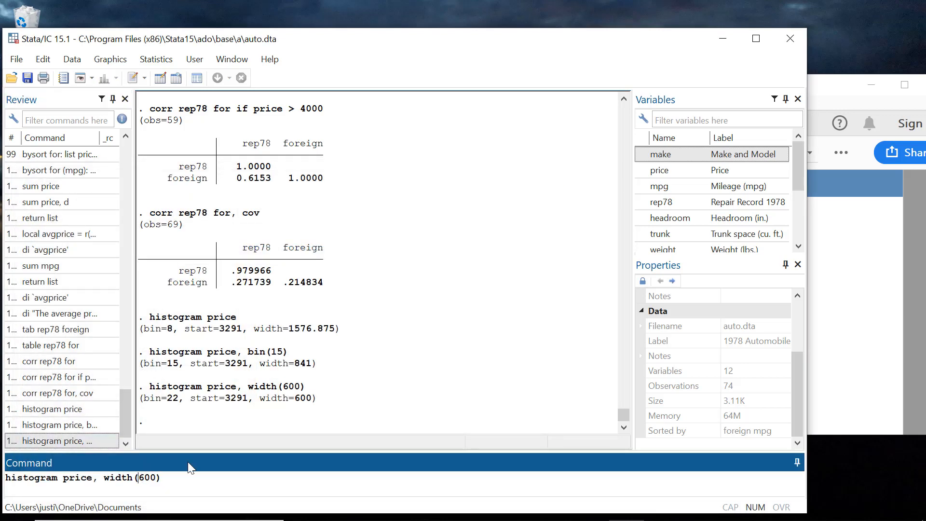
pyautogui.press('BackSpace')
pyautogui.write('2')
pyautogui.press('Return')
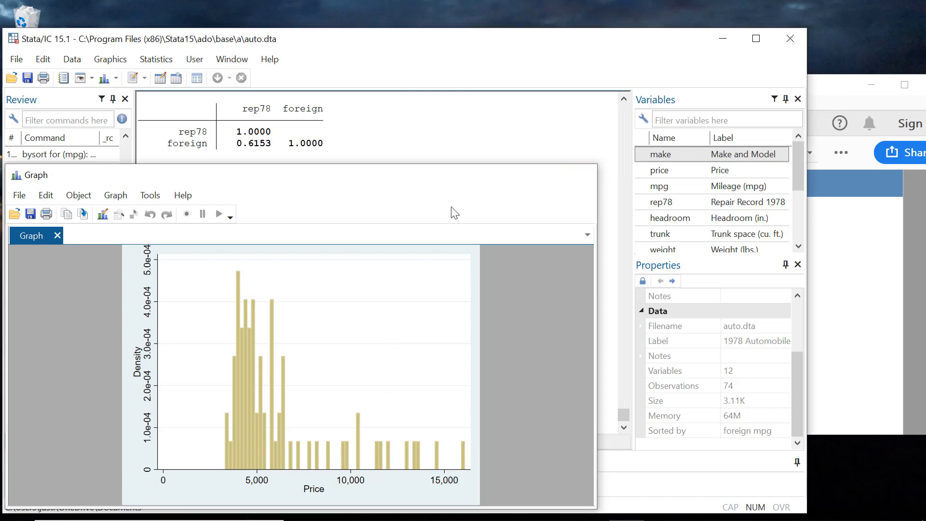
pyautogui.click(581, 174)
# Step: Recall the last histogram command, replace its width option with freq, run histogram price, freq, and close the resulting graph
pyautogui.click(94, 441)
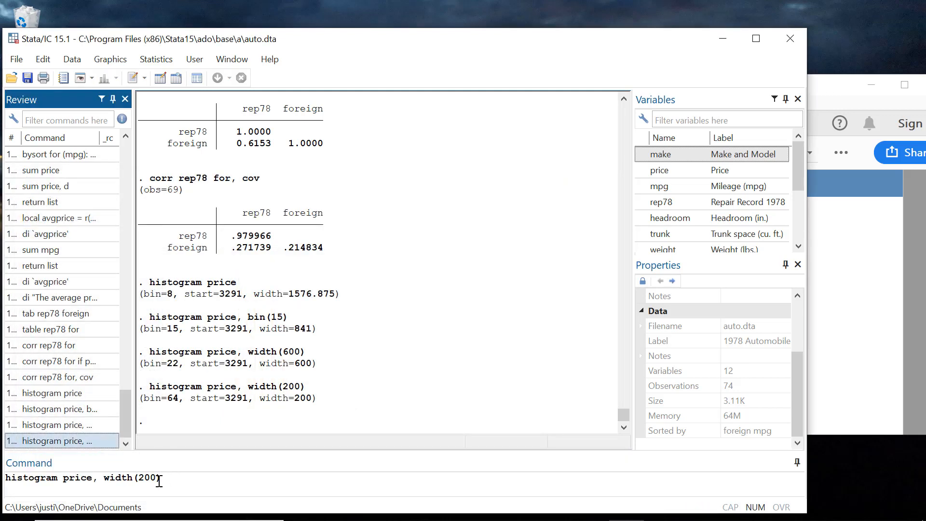
pyautogui.click(165, 479)
pyautogui.keyDown('shift'); pyautogui.click(101, 482); pyautogui.keyUp('shift')
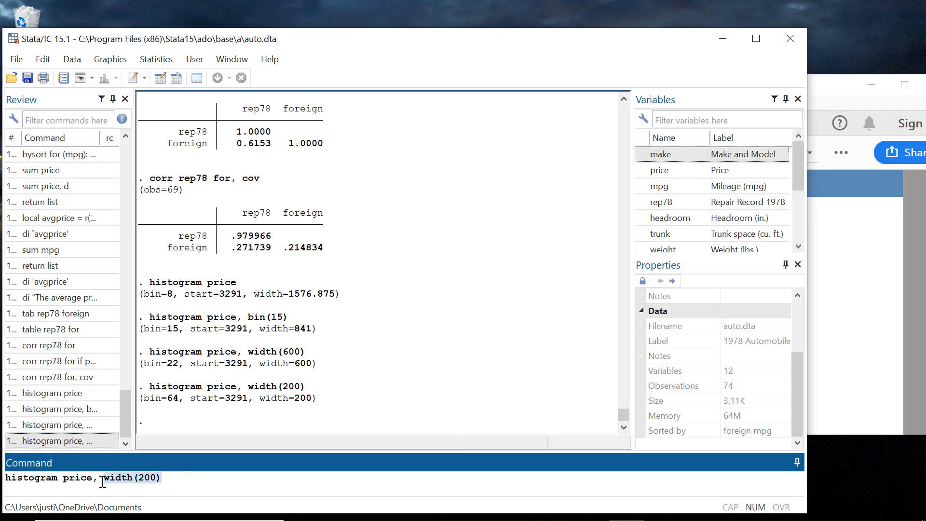
pyautogui.keyDown('shift'); pyautogui.click(103, 481); pyautogui.keyUp('shift')
pyautogui.write('freq')
pyautogui.press('Return')
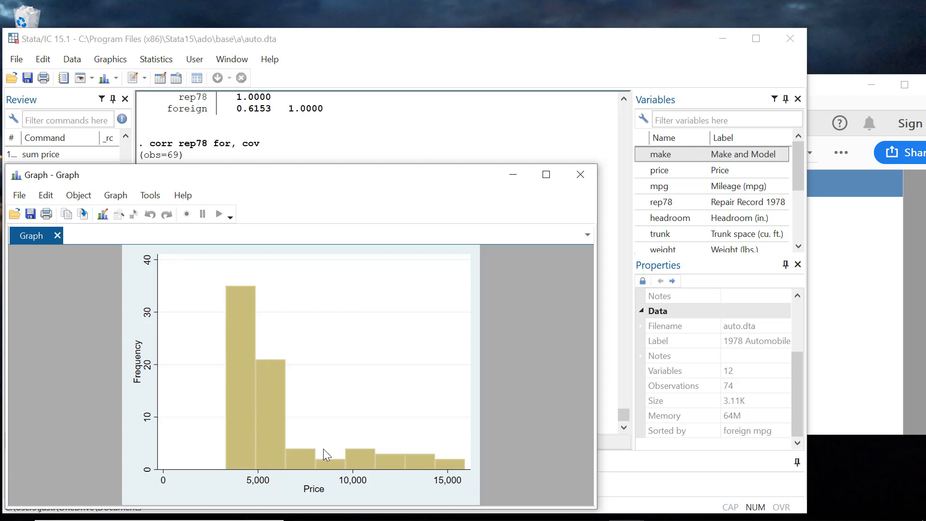
pyautogui.click(587, 175)
# Step: Check the course slide for the density examples, plot the price density by running kdensity price, and return to the results
pyautogui.click(840, 400)
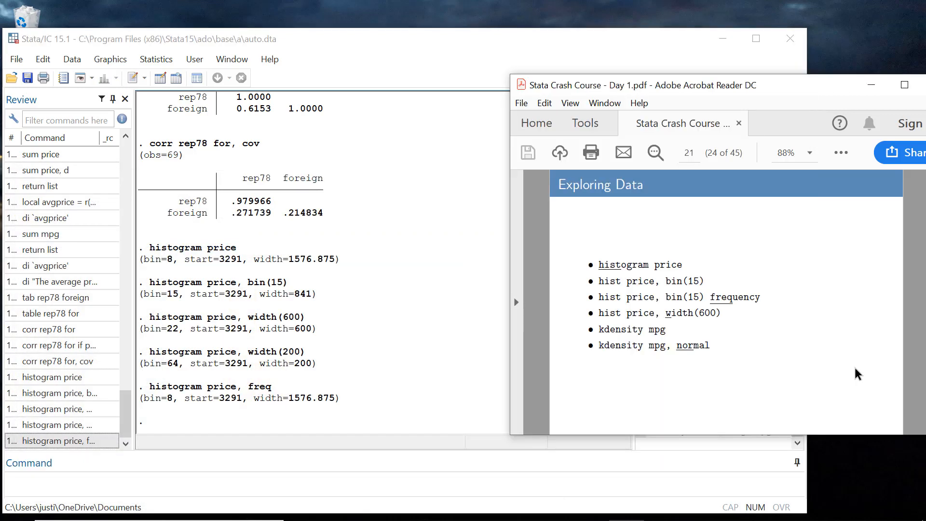
pyautogui.click(321, 477)
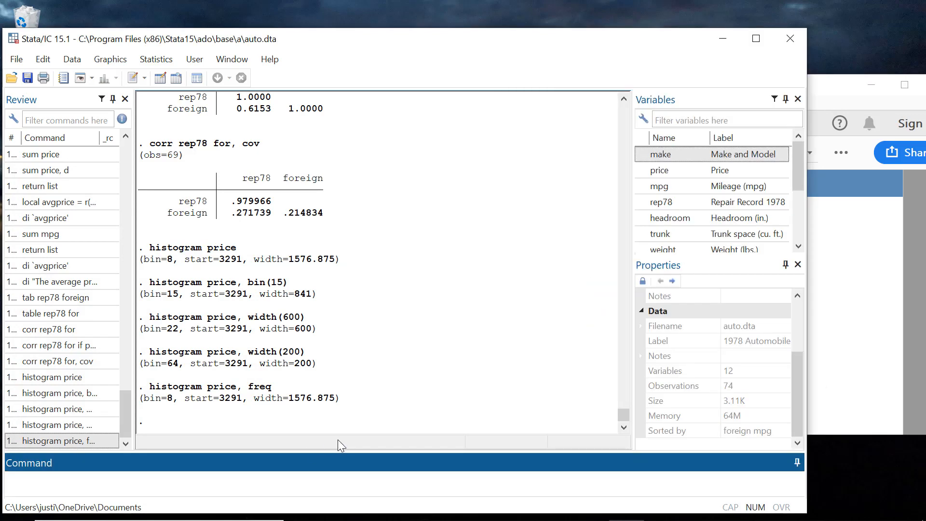
pyautogui.write('kdensity price')
pyautogui.press('Return')
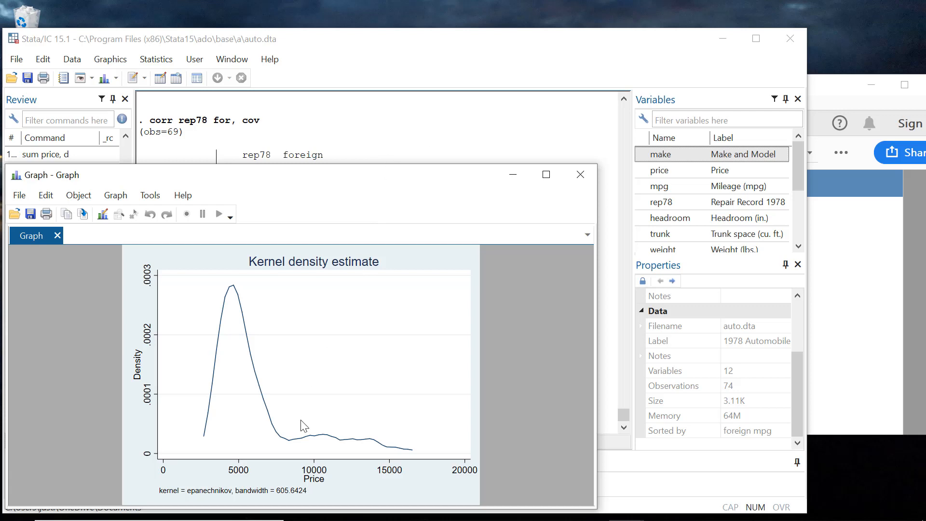
pyautogui.click(374, 149)
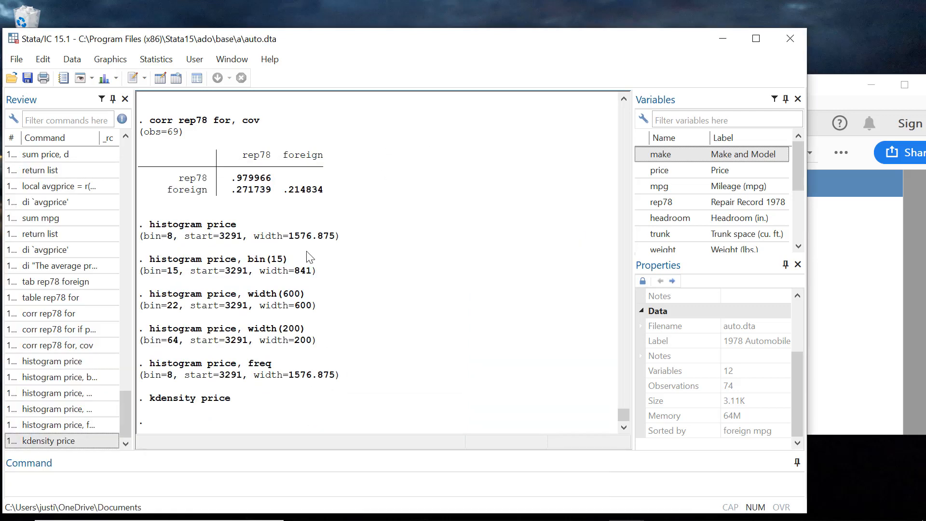
# Step: Overlay a normal curve on the price density by running kdensity price, normal, and close the resulting graph
pyautogui.click(76, 441)
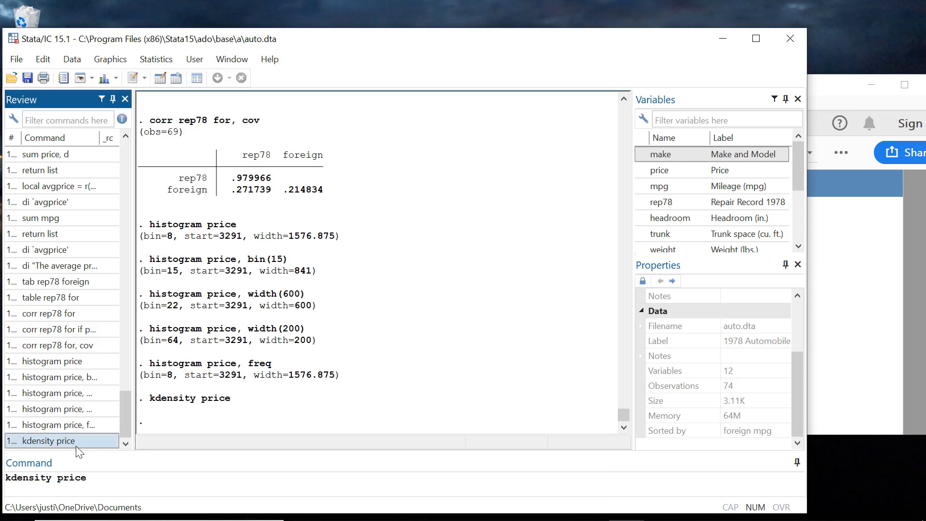
pyautogui.click(95, 480)
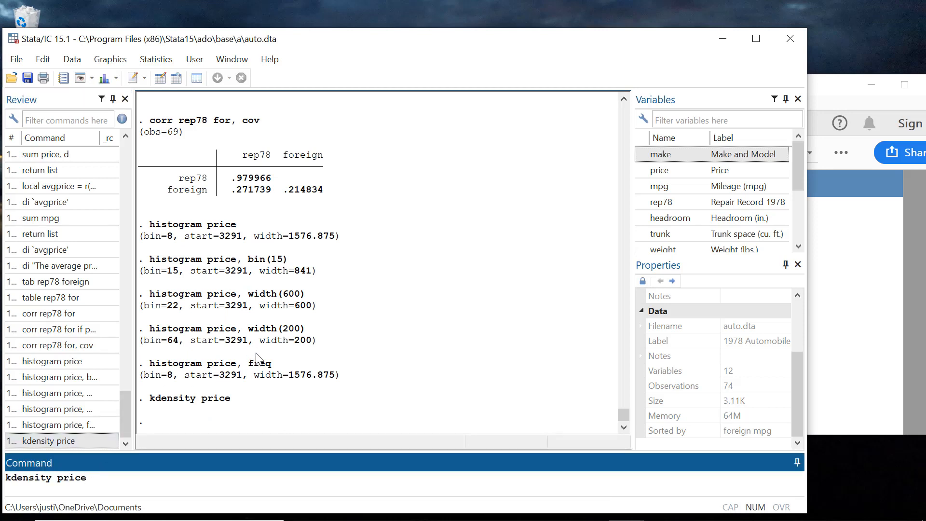
pyautogui.write(', normal')
pyautogui.press('Return')
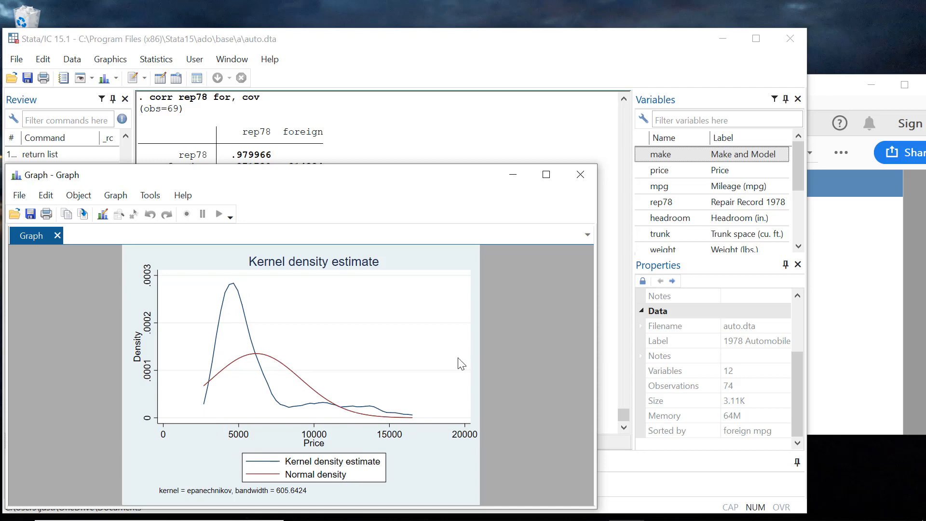
pyautogui.click(579, 175)
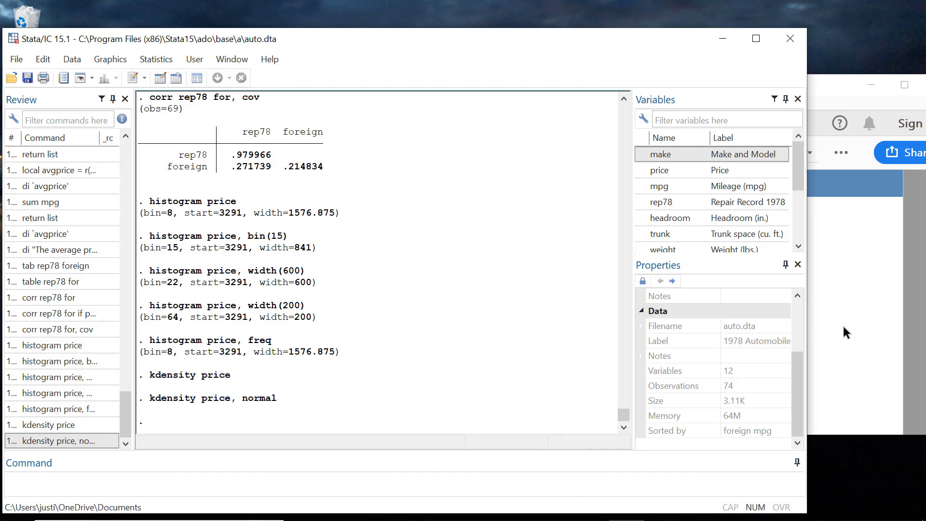
# Step: Switch to the course slides in Adobe Acrobat Reader and advance to the Roadmap slide for Best Practices
pyautogui.click(813, 339)
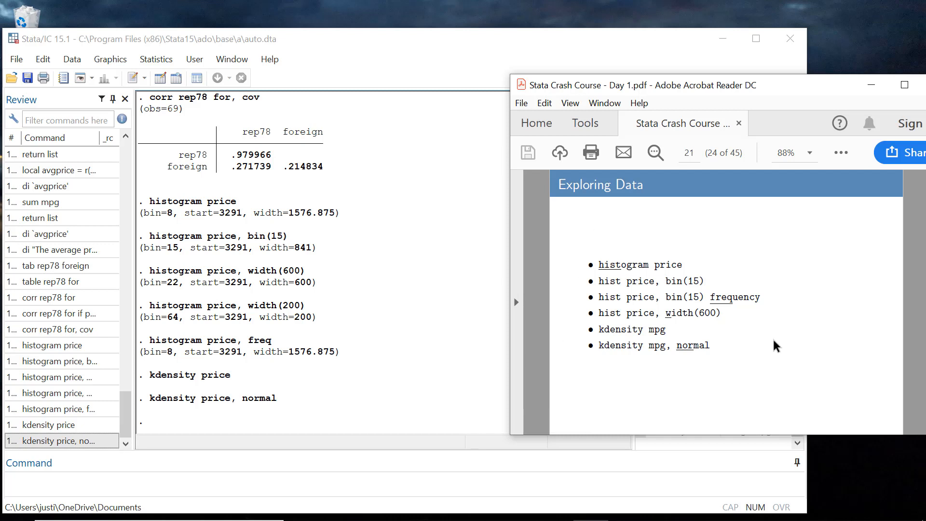
pyautogui.press('Right')
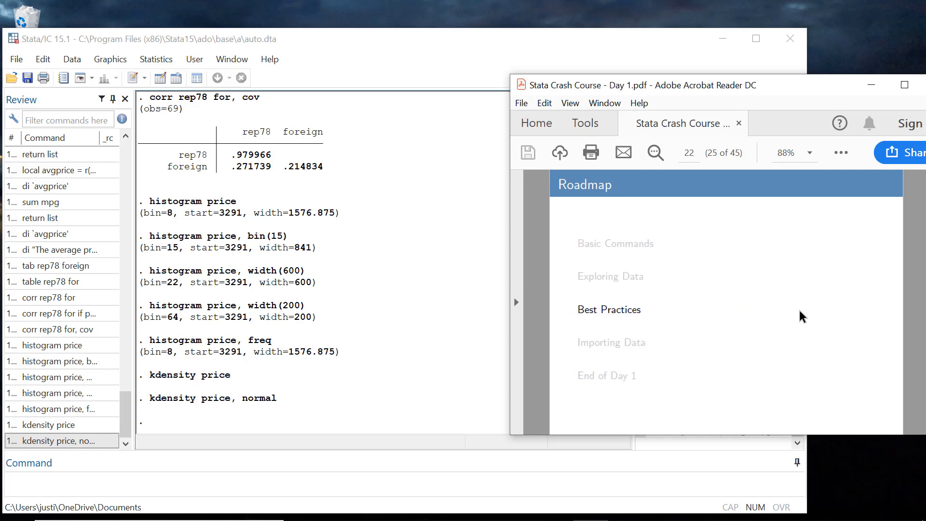